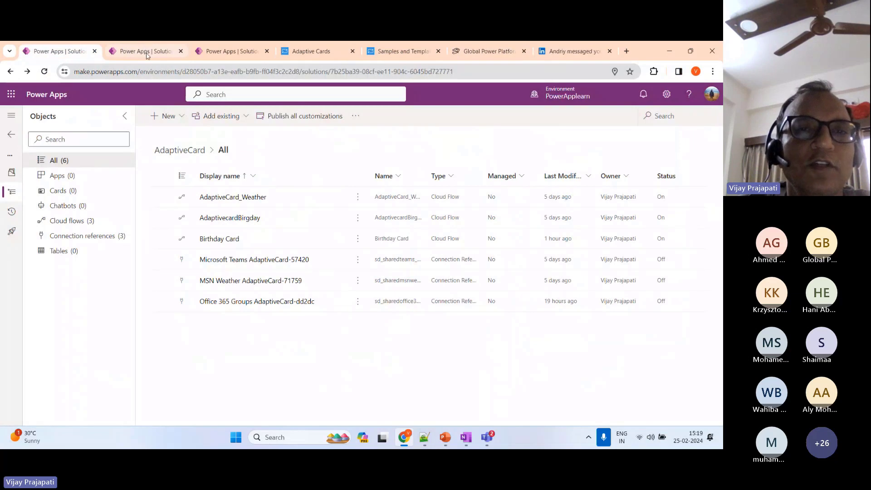
- Open the Weather compact sample from the Adaptive Cards samples page in the card designer
click(311, 51)
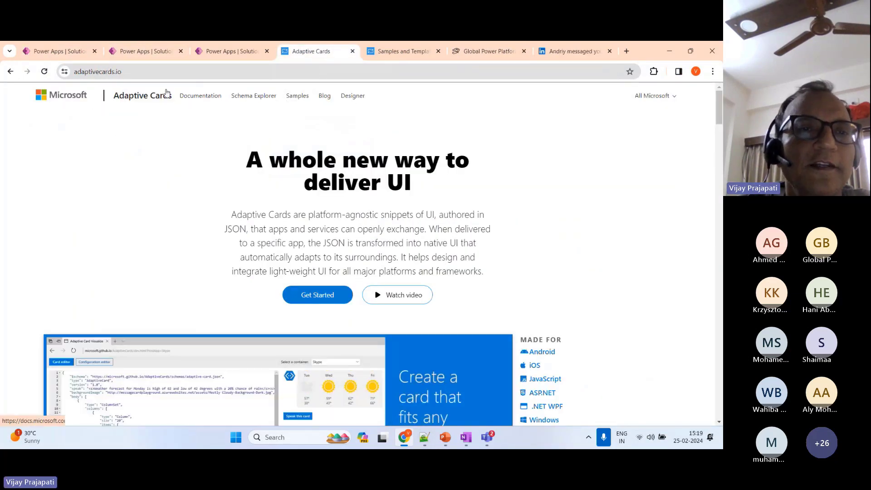
click(296, 100)
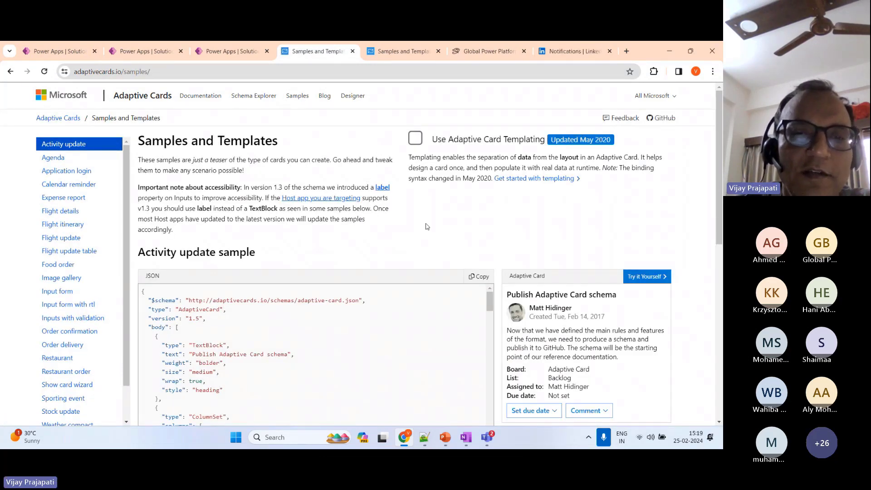
scroll(86, 279, down, 1)
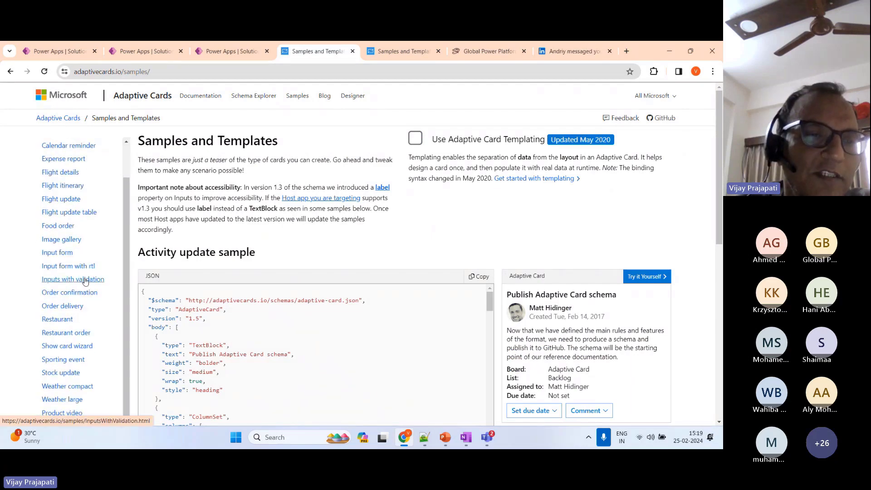
scroll(110, 310, down, 2)
scroll(110, 310, down, 2)
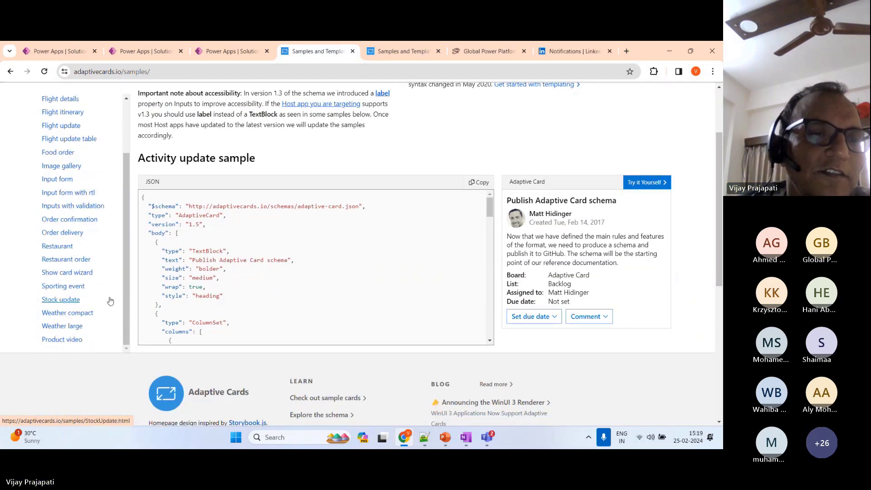
click(66, 313)
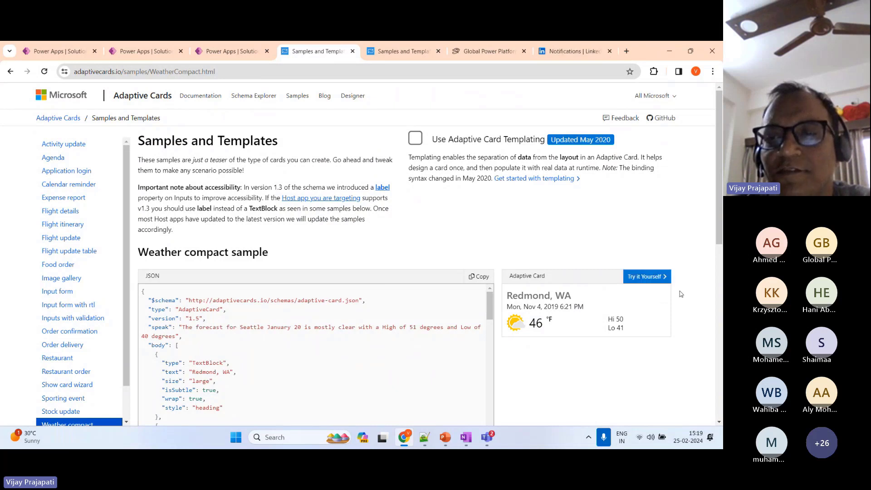
click(643, 281)
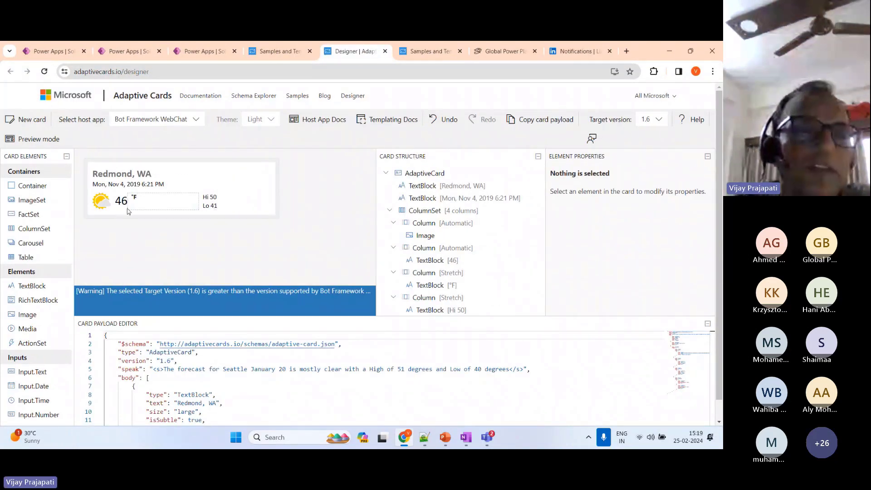
- Set the weather card's host app to Microsoft Teams with the Light theme and look through its JSON payload
scroll(123, 195, down, 1)
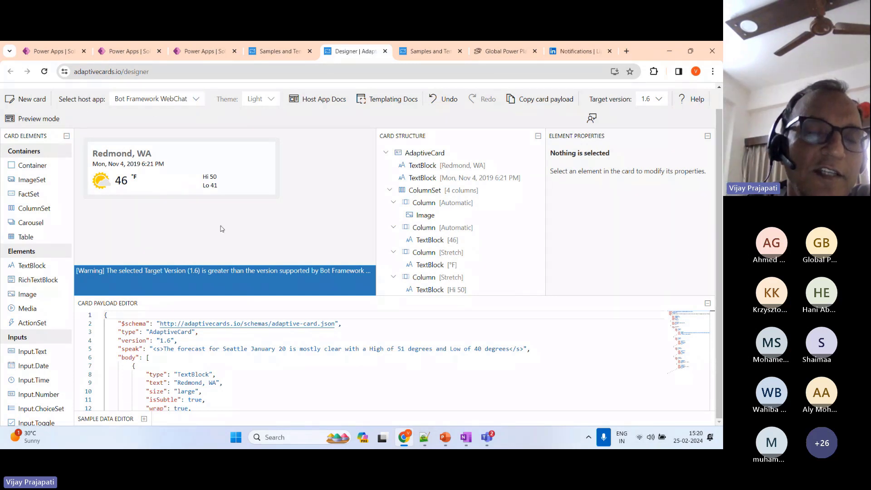
click(197, 101)
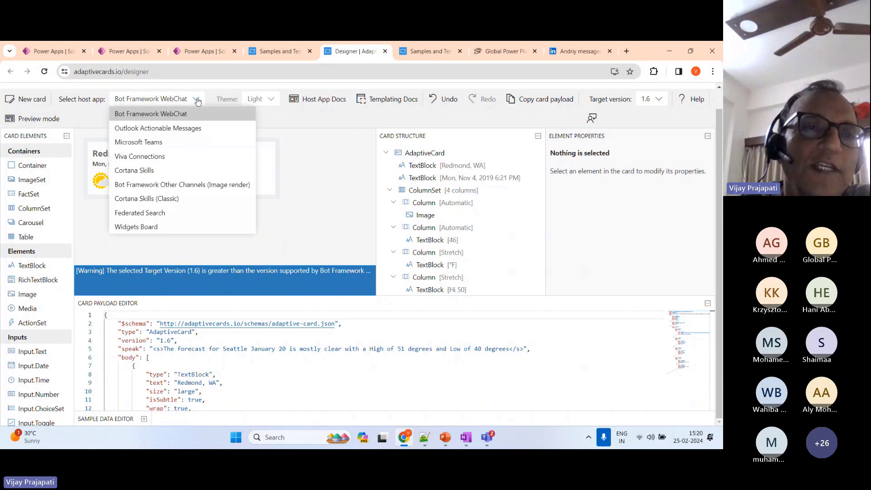
click(158, 143)
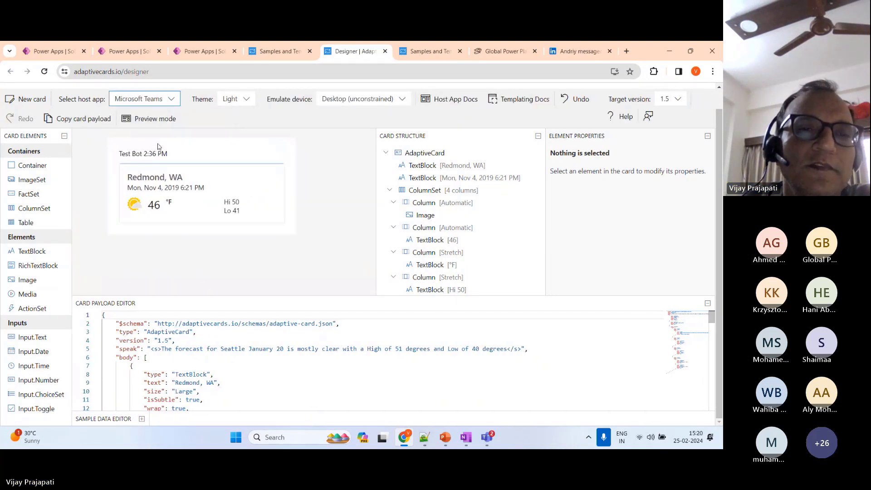
click(235, 99)
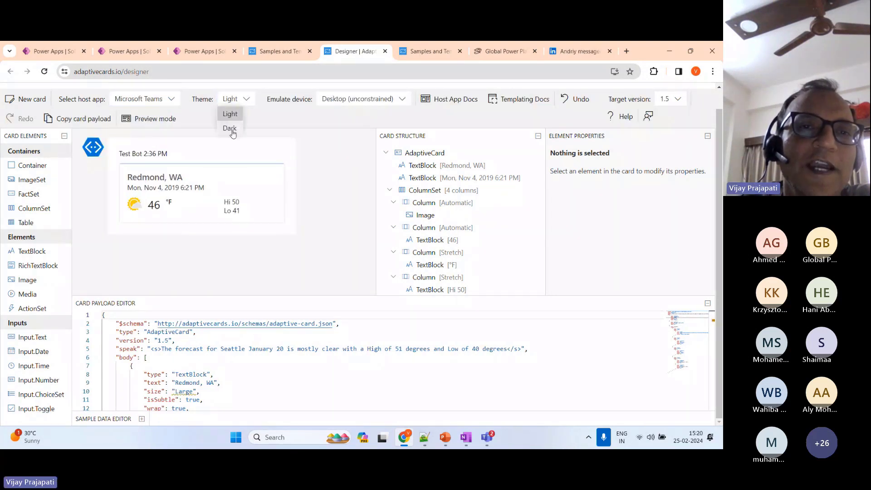
click(239, 117)
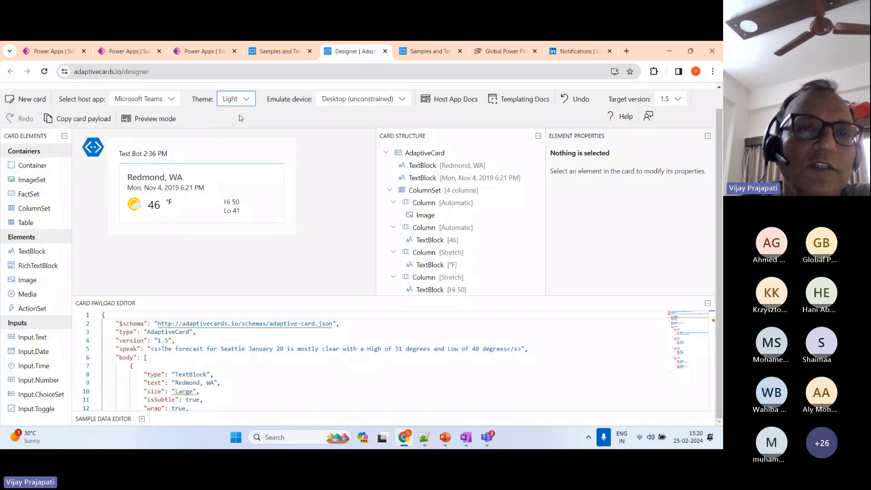
click(356, 217)
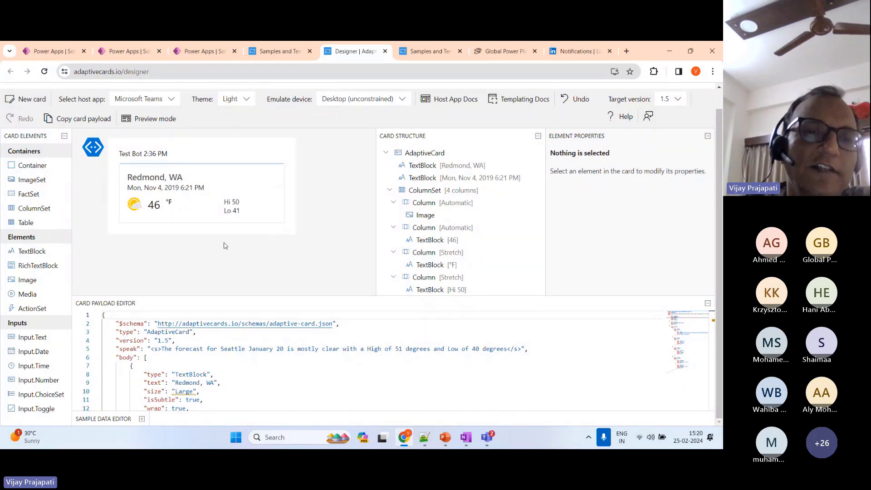
scroll(205, 338, down, 7)
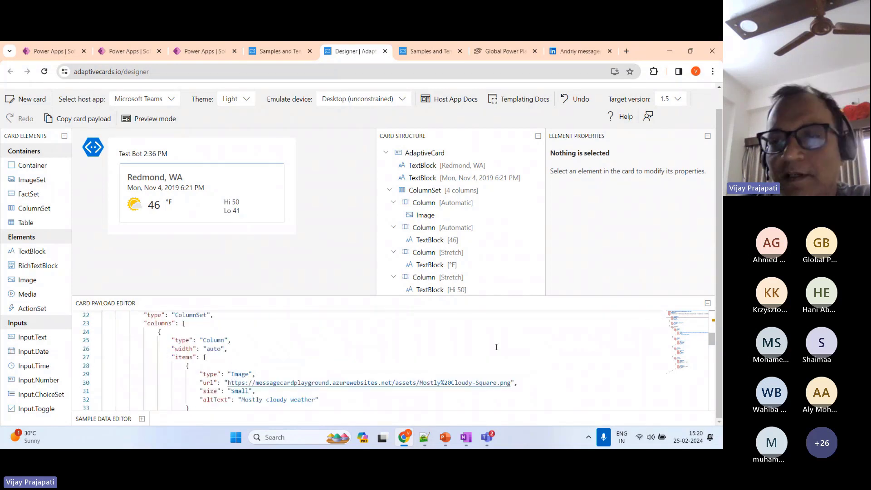
scroll(293, 364, down, 3)
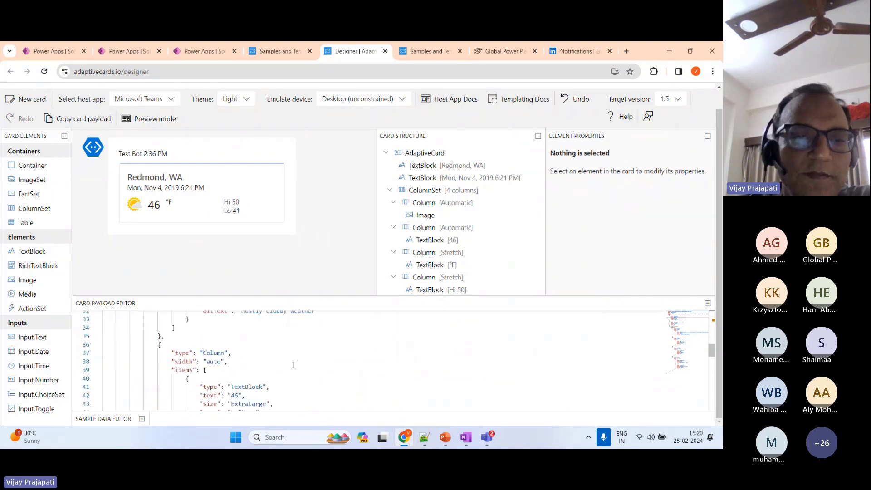
scroll(241, 364, down, 2)
scroll(327, 363, up, 11)
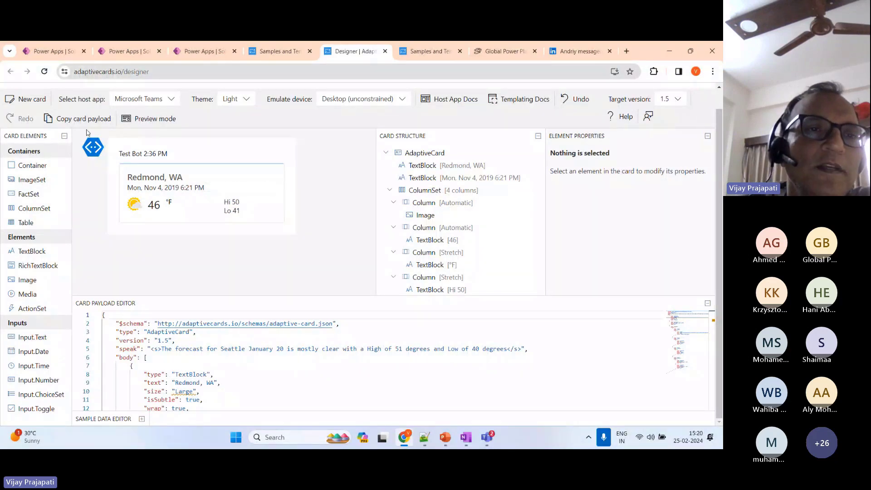
- Switch to Power Apps and open the AdaptiveCard_Weather cloud flow from the AdaptiveCard solution for editing
click(129, 51)
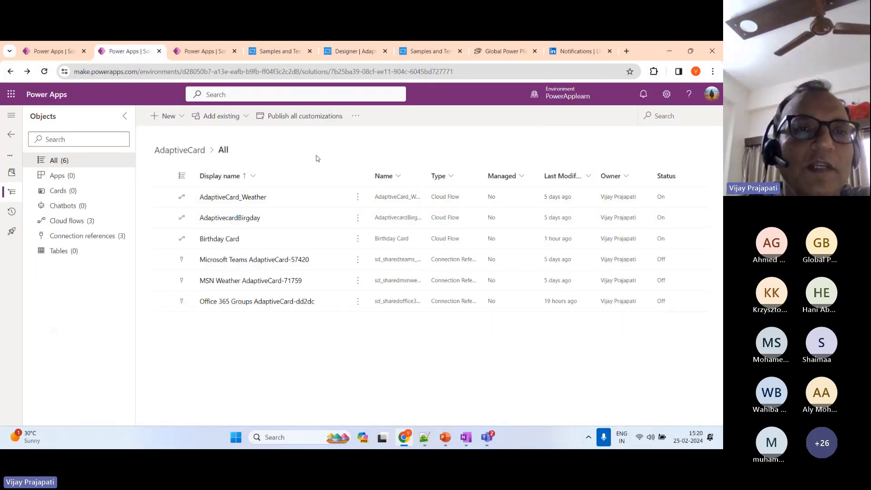
click(202, 52)
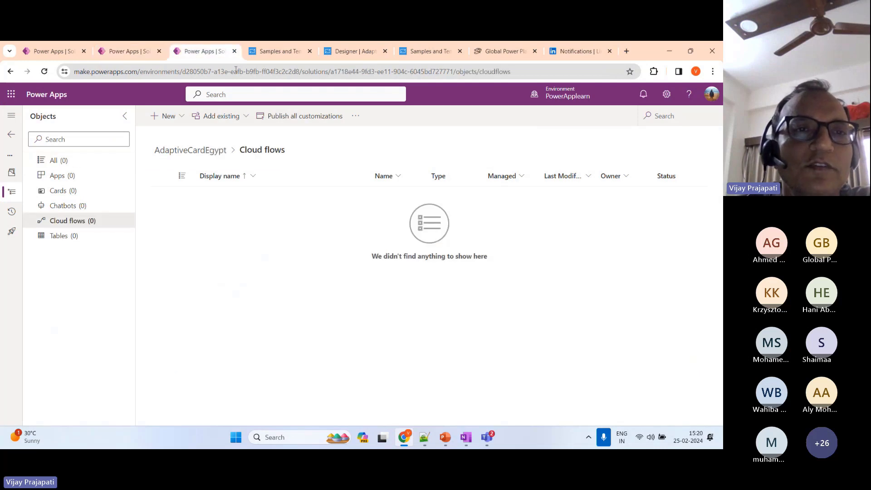
click(127, 52)
click(358, 196)
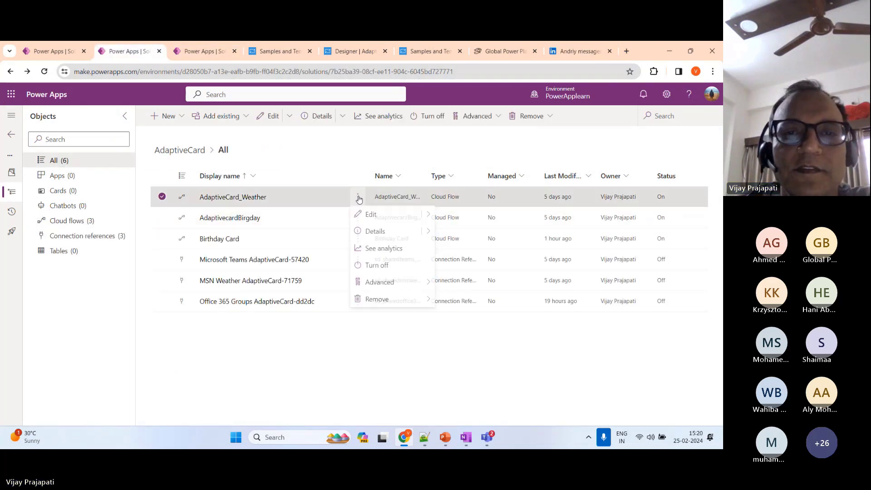
click(370, 217)
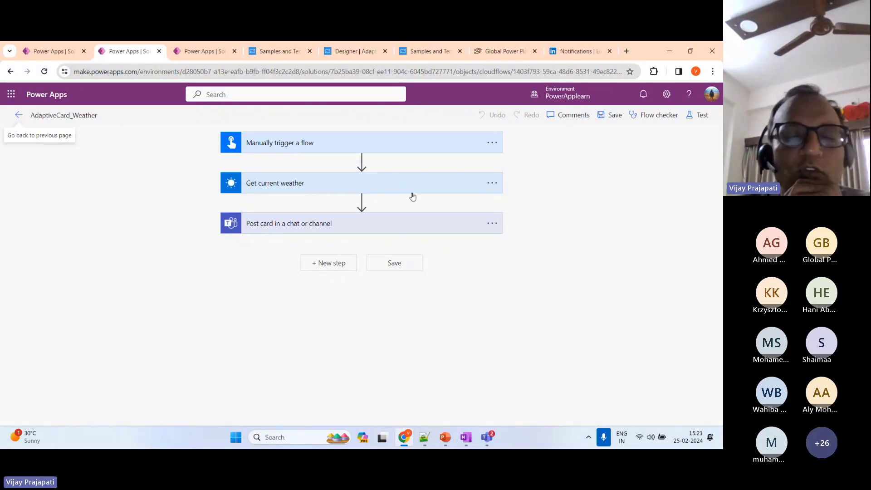
- Examine the flow's Get current weather and Post card in a chat or channel settings, including the dynamic values in the card JSON
click(347, 190)
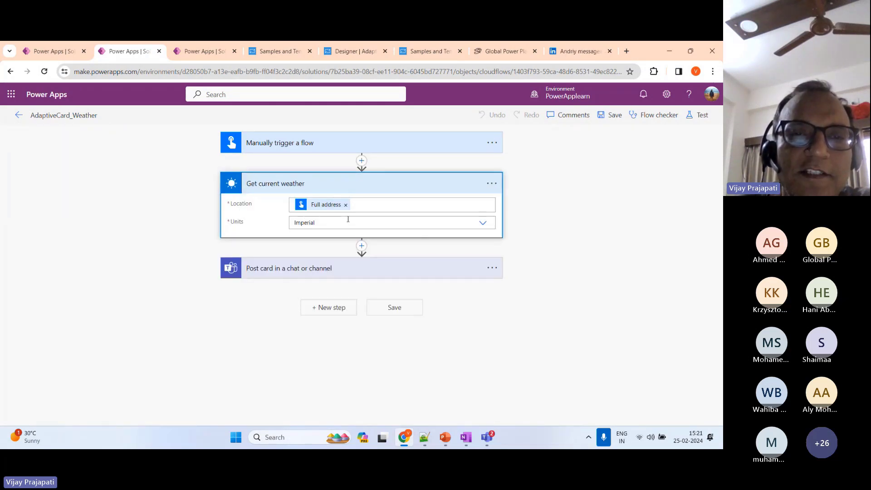
click(342, 273)
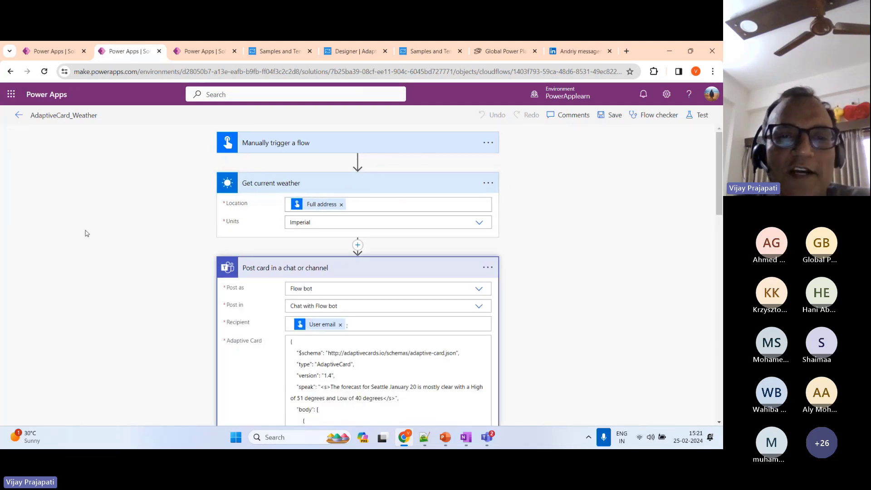
scroll(83, 232, down, 3)
scroll(84, 231, up, 2)
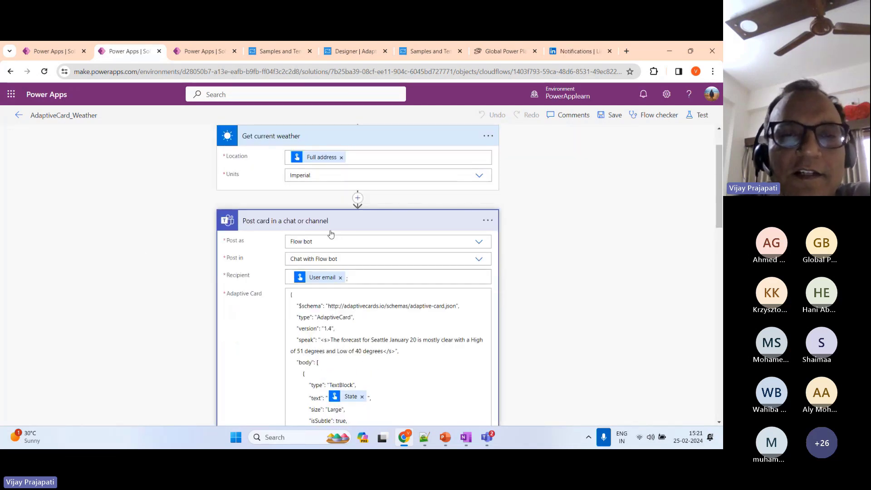
scroll(309, 233, up, 1)
scroll(313, 240, down, 2)
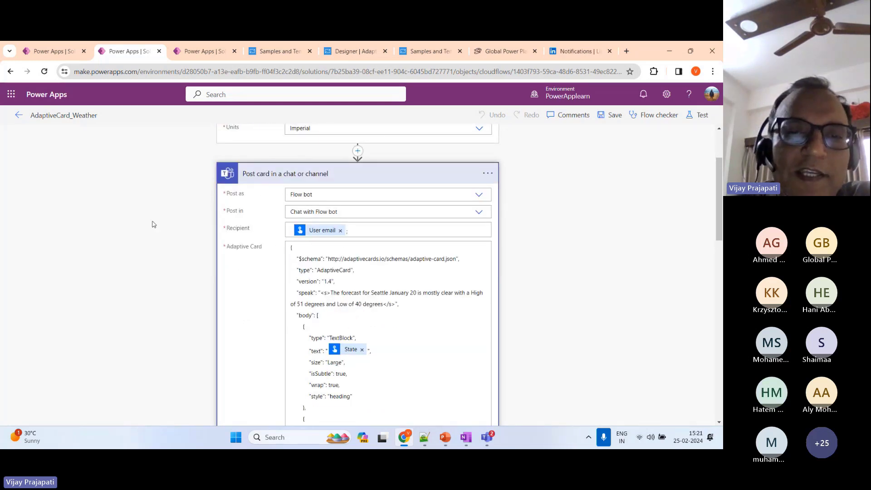
scroll(153, 224, up, 1)
scroll(153, 224, up, 2)
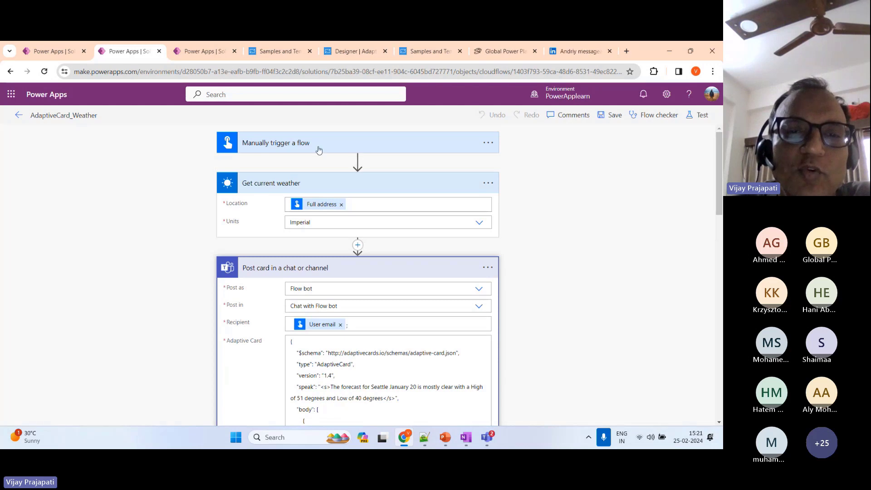
scroll(320, 154, down, 4)
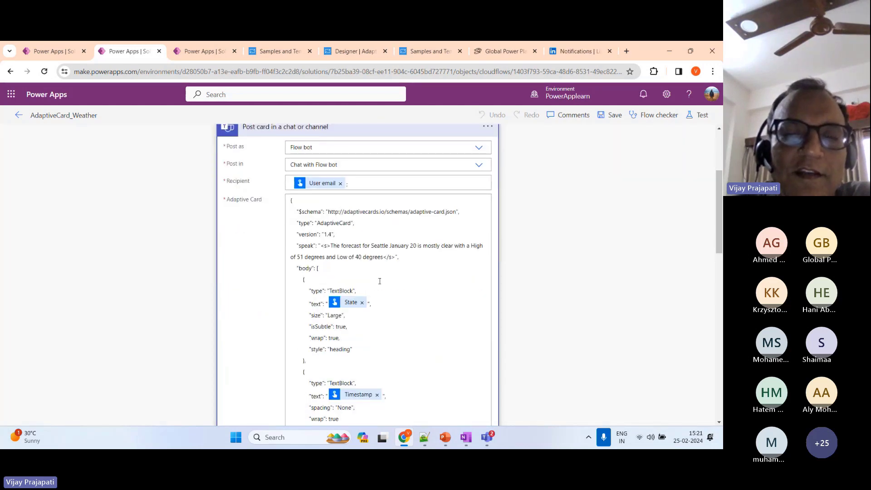
scroll(395, 272, down, 3)
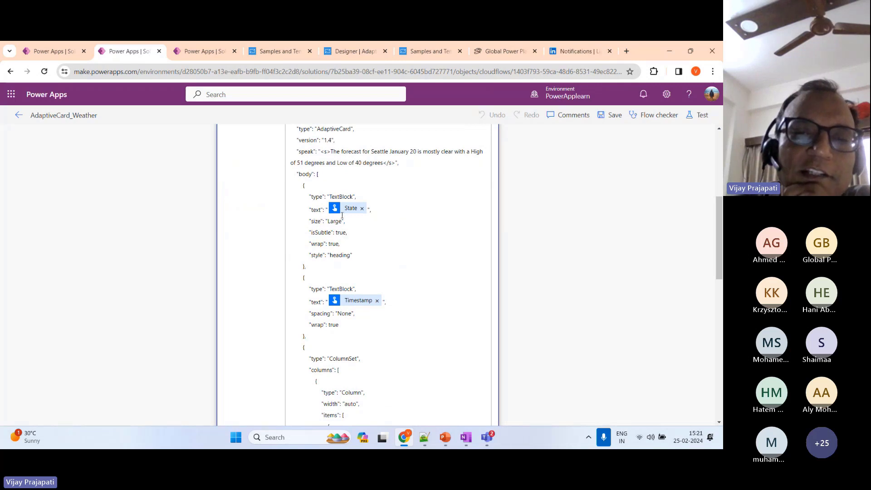
scroll(428, 259, down, 10)
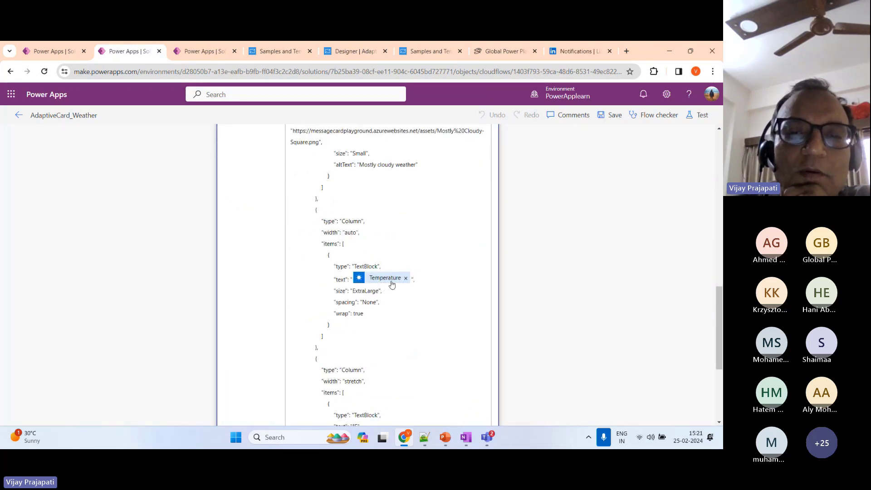
scroll(392, 284, up, 7)
scroll(392, 285, up, 10)
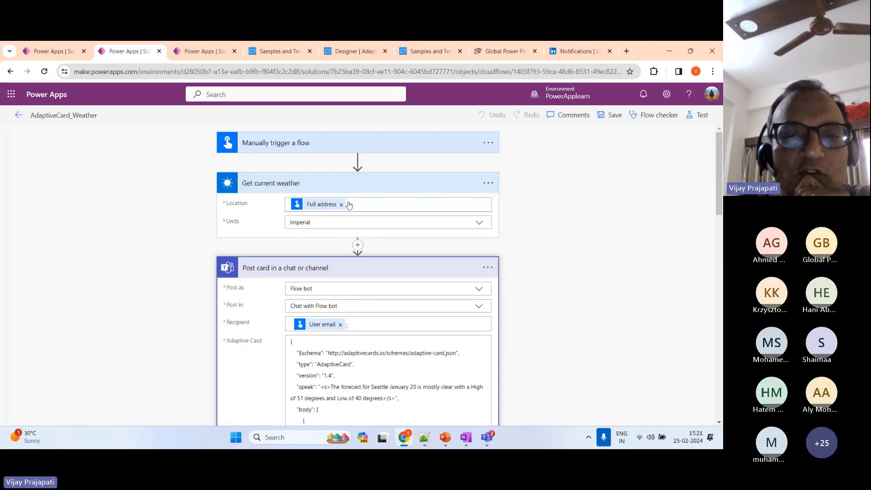
scroll(420, 319, down, 8)
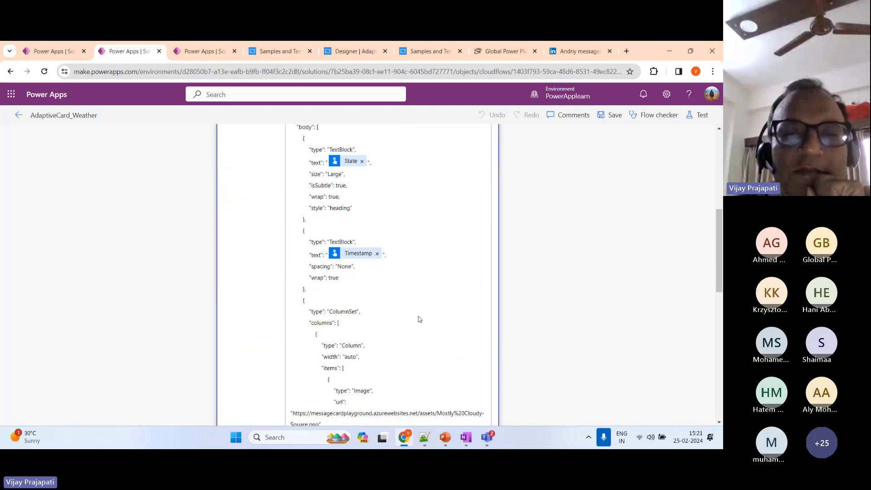
scroll(420, 319, up, 8)
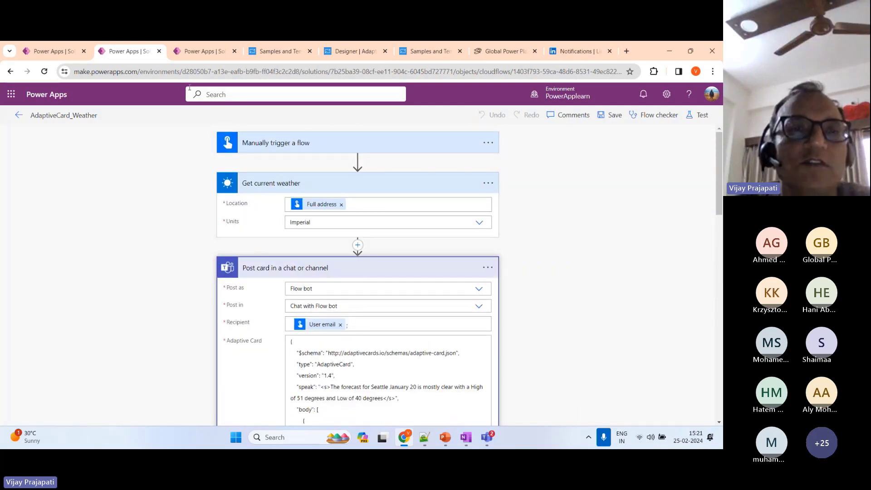
- Return to the AdaptiveCardEgypt solution and start building a new instant cloud flow in it
click(205, 53)
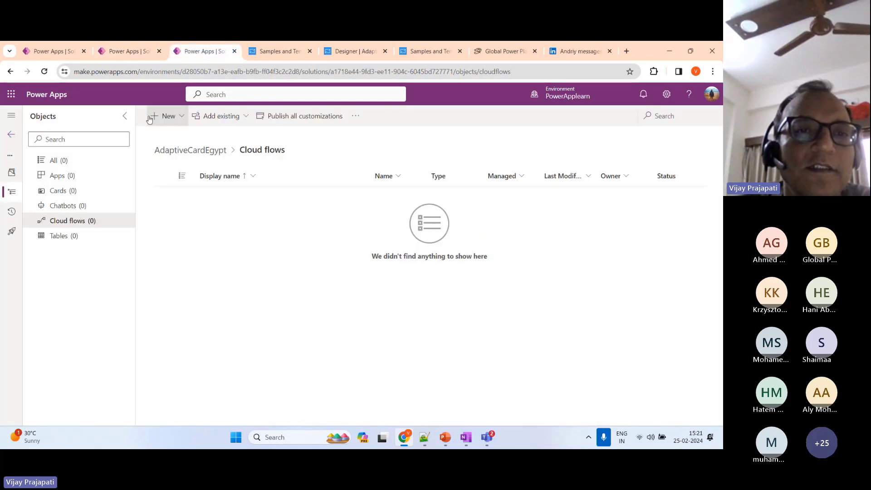
click(166, 116)
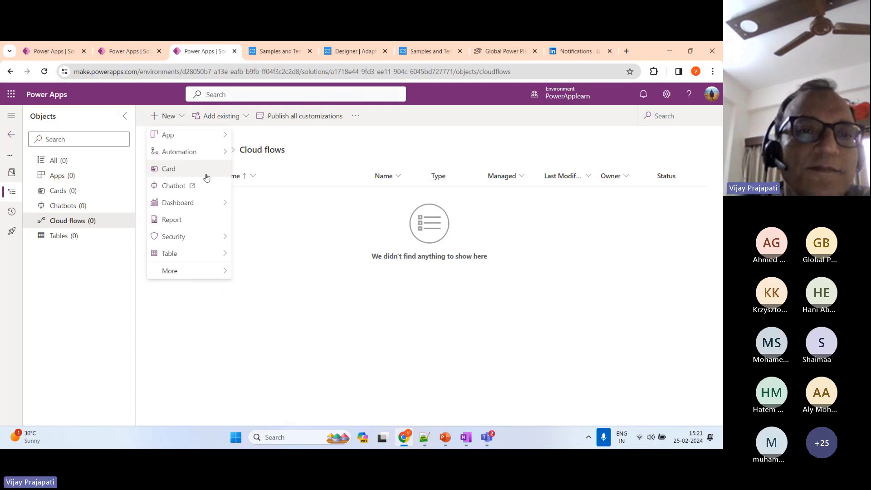
mouse_move(216, 161)
mouse_move(274, 158)
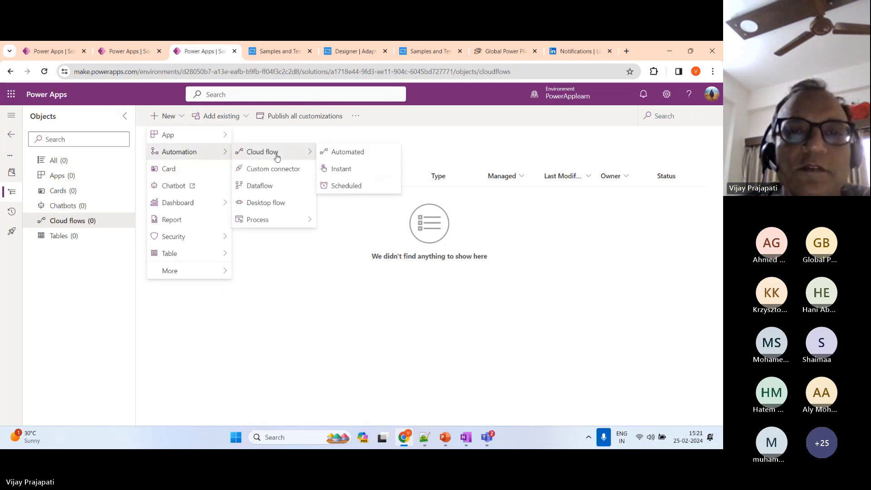
click(345, 171)
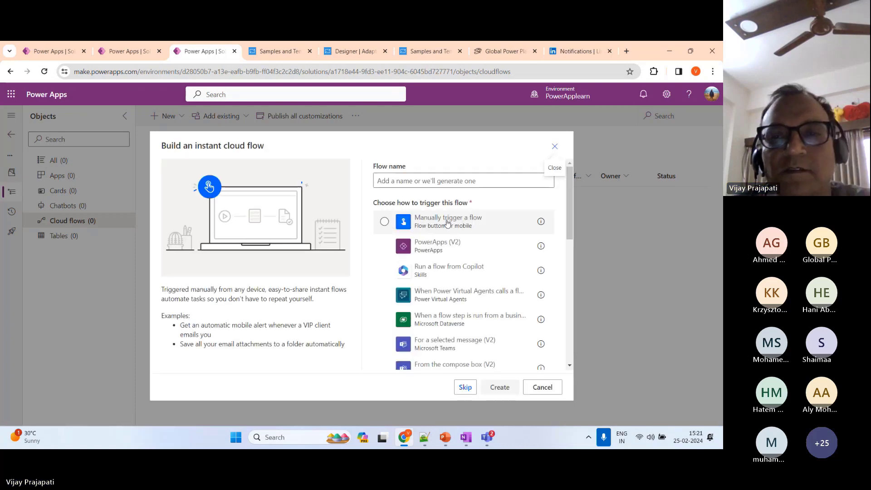
- Create the instant flow with the name WeatherDemo and the Manually trigger a flow trigger
click(447, 222)
click(409, 181)
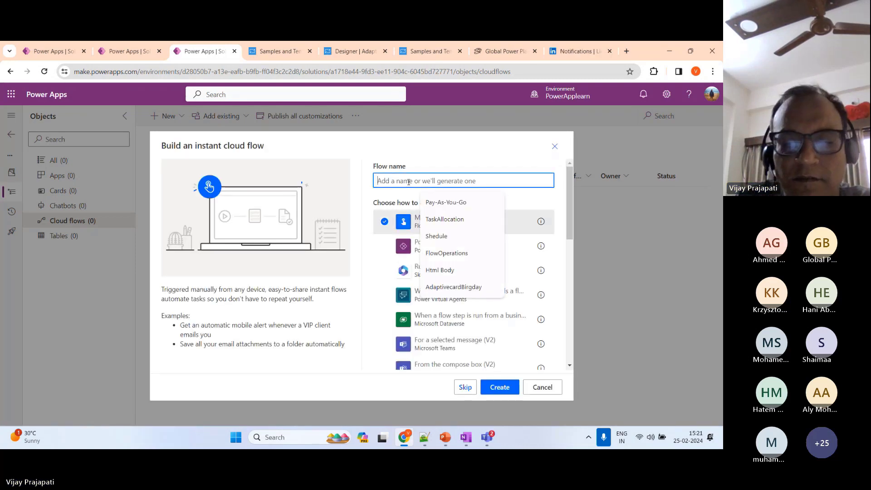
text(Weatj)
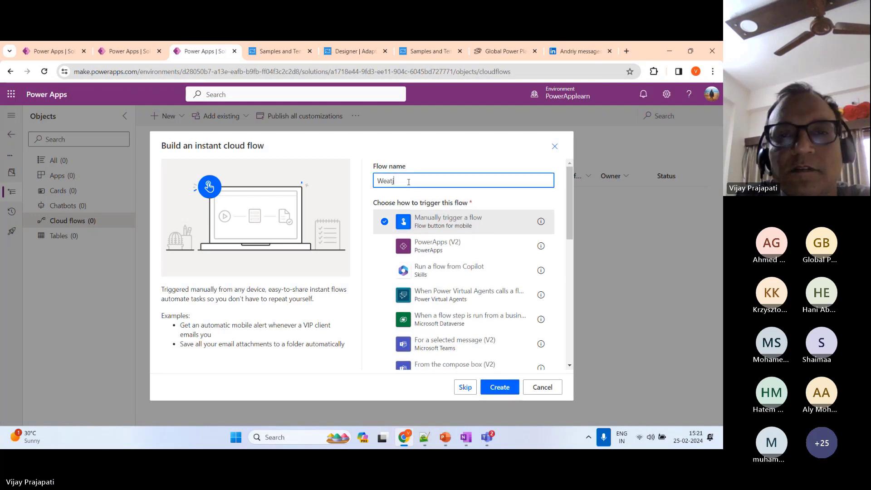
text(erhe)
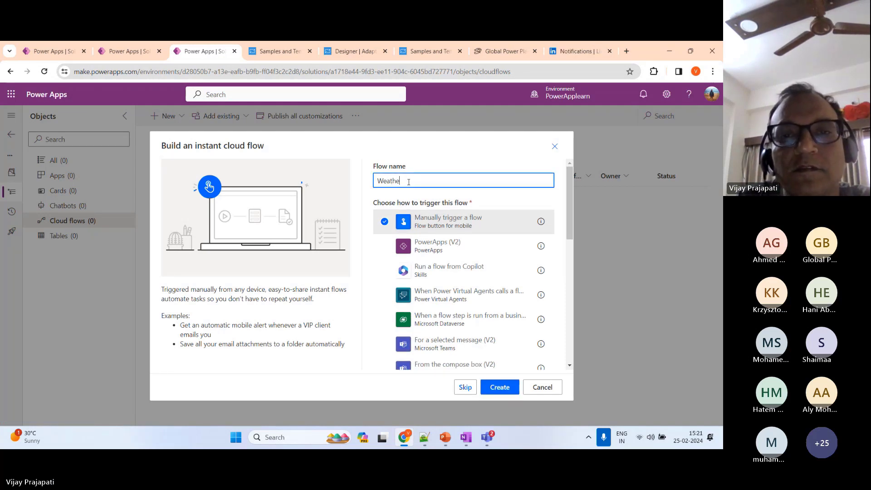
text(rDemo)
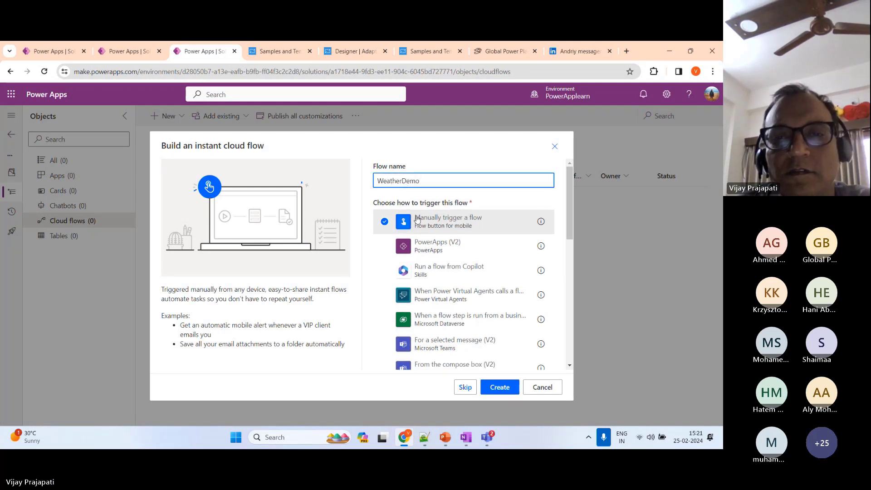
click(498, 388)
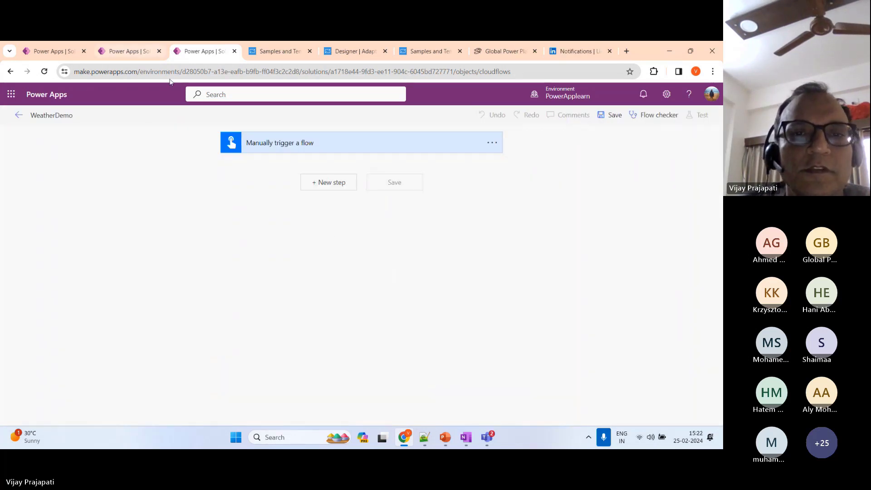
- Check the AdaptiveCard_Weather flow and add the MSN Weather action Get current weather after the WeatherDemo trigger
click(121, 54)
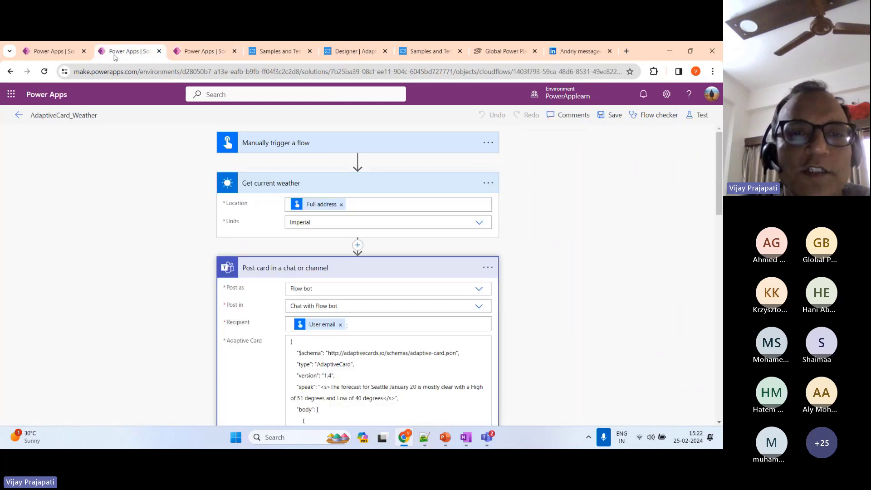
click(207, 54)
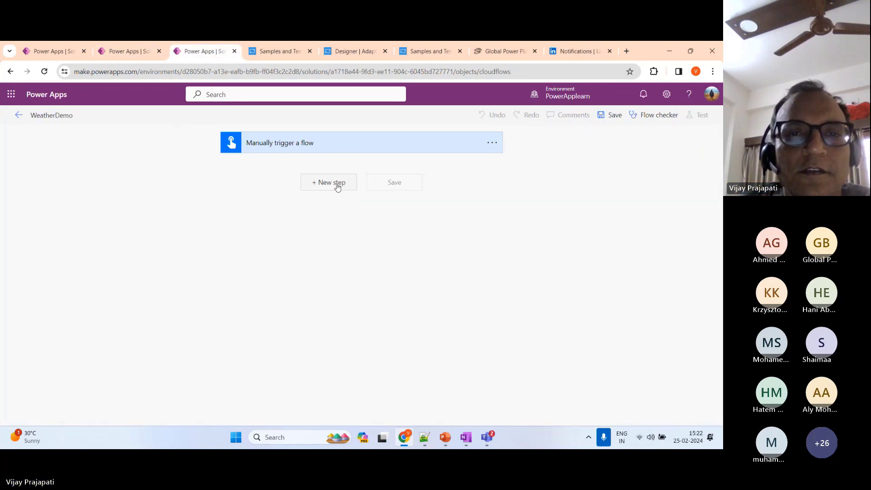
click(337, 185)
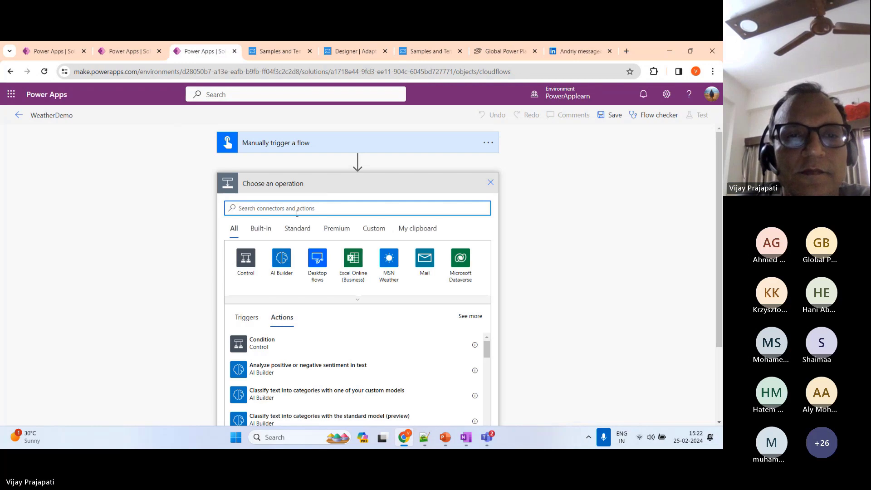
text(Get)
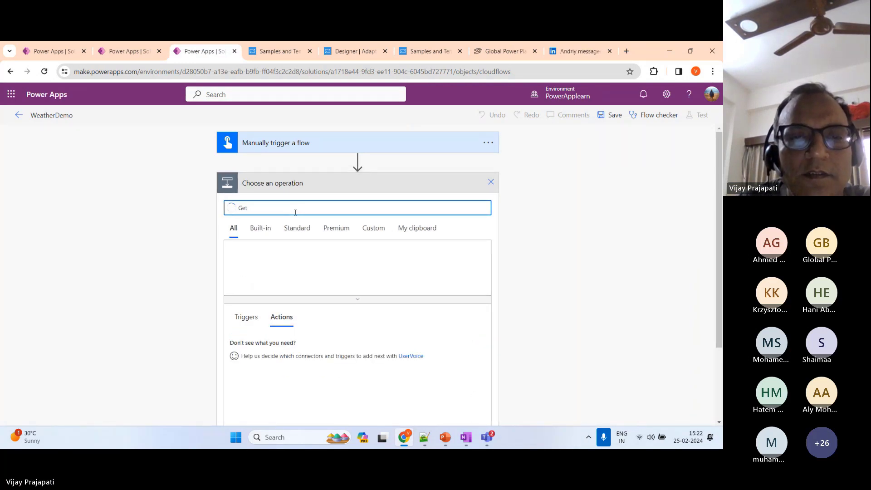
text( W)
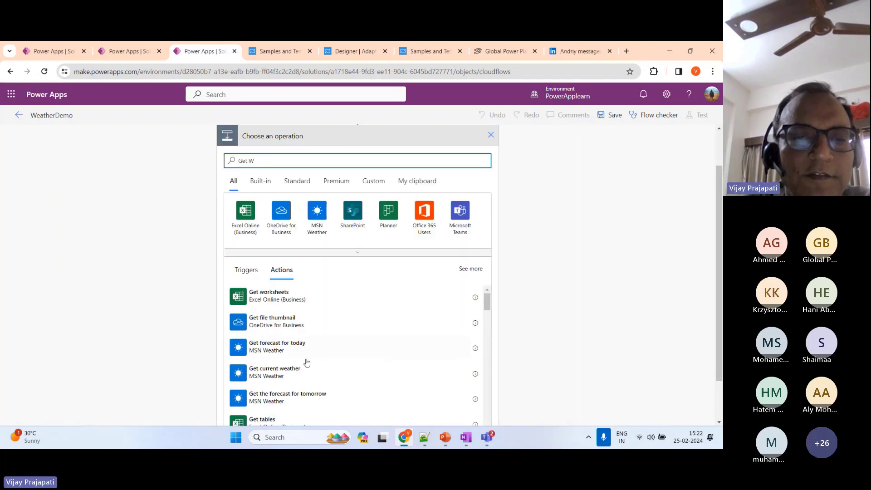
click(266, 373)
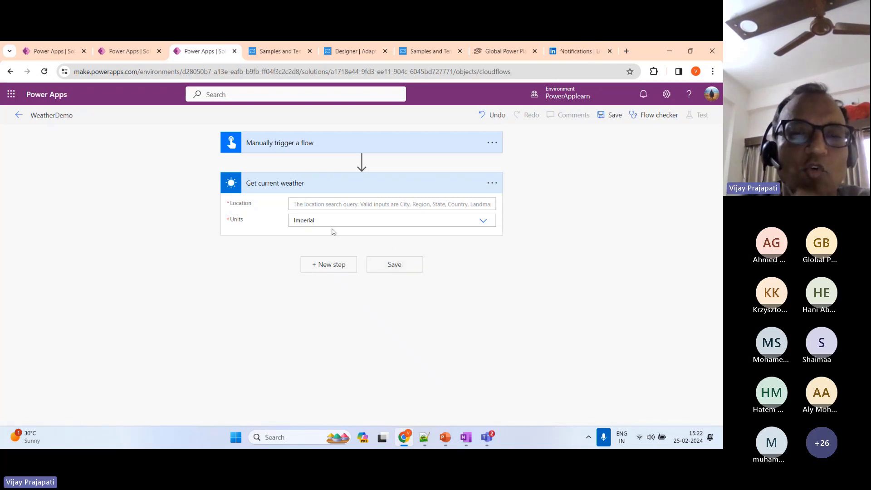
- Set the Location of Get current weather to the trigger's Full address dynamic value, following the AdaptiveCard_Weather flow
click(129, 52)
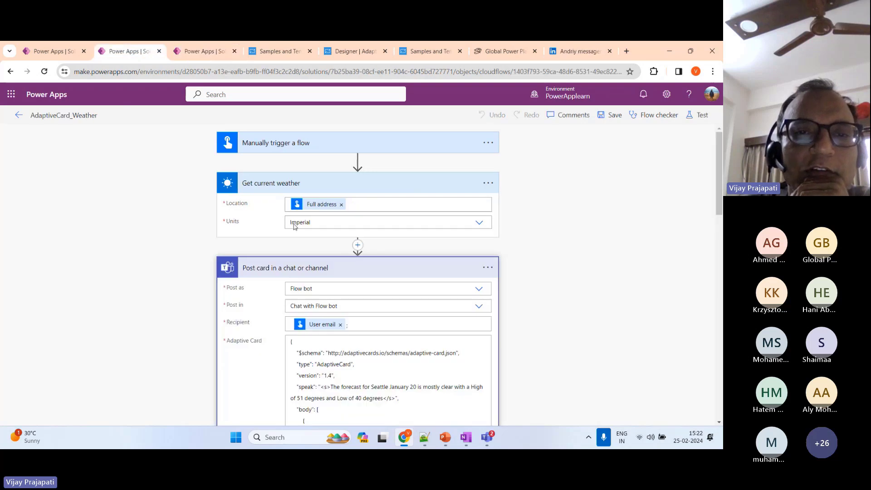
click(213, 54)
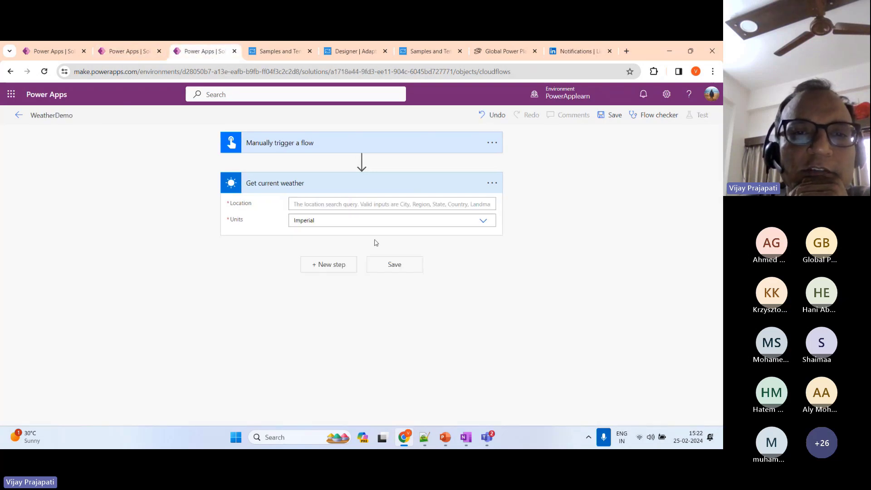
click(310, 205)
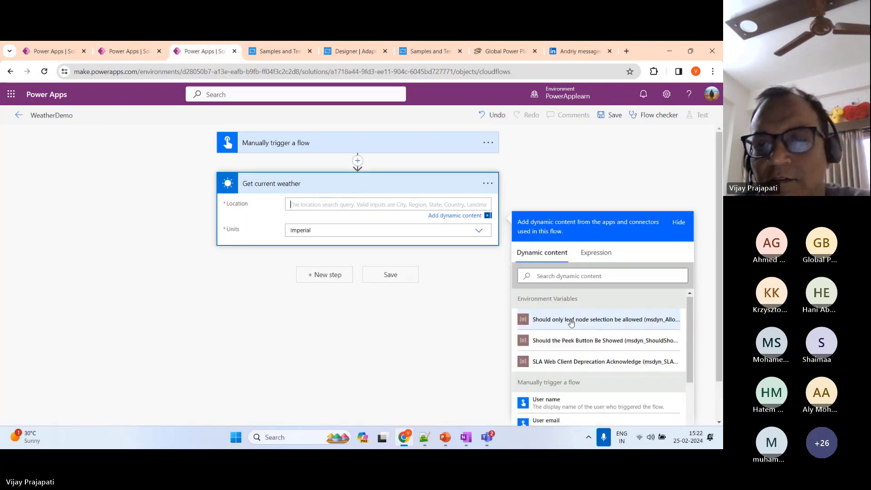
scroll(602, 354, down, 2)
scroll(601, 355, down, 1)
scroll(602, 355, up, 3)
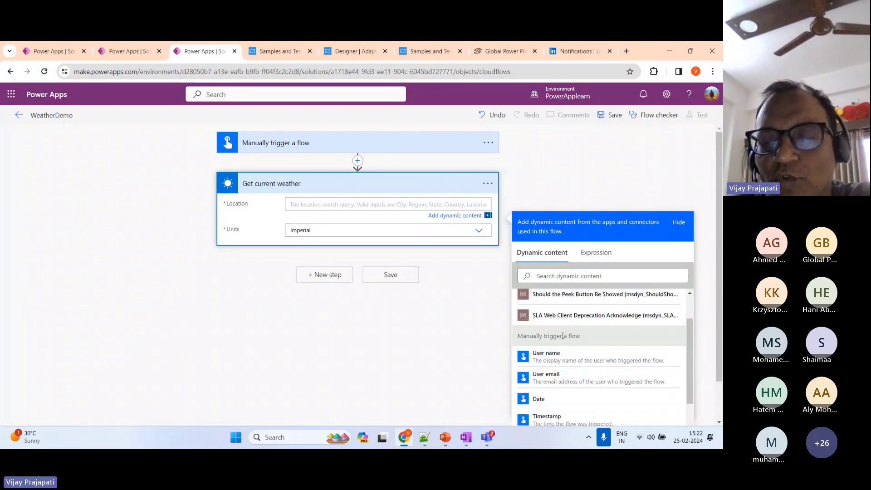
scroll(572, 345, down, 2)
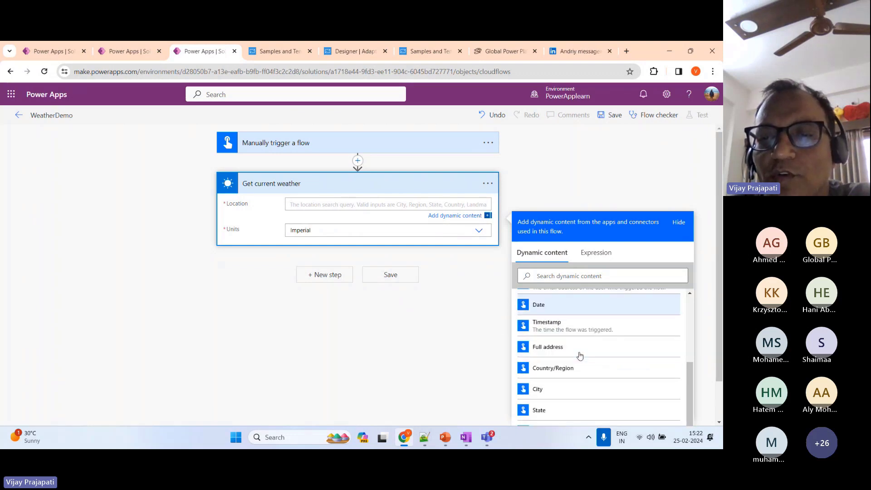
click(543, 346)
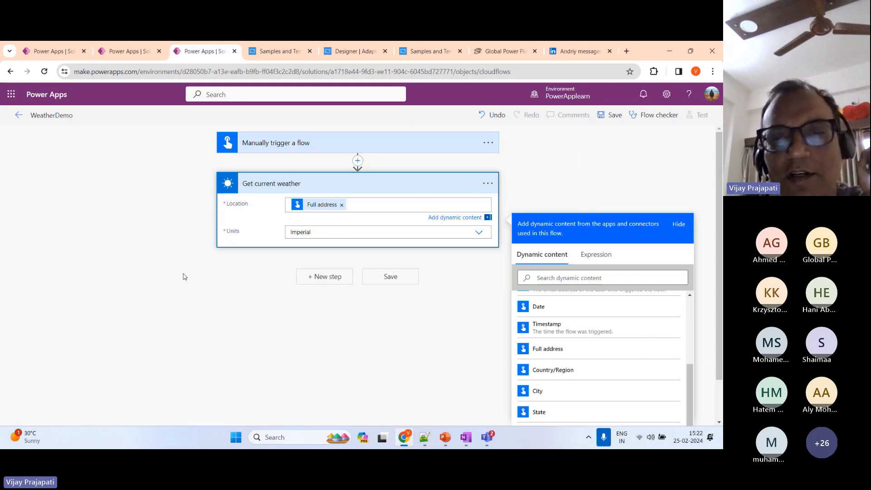
- Add the Microsoft Teams action Post card in a chat or channel after Get current weather in WeatherDemo
click(323, 282)
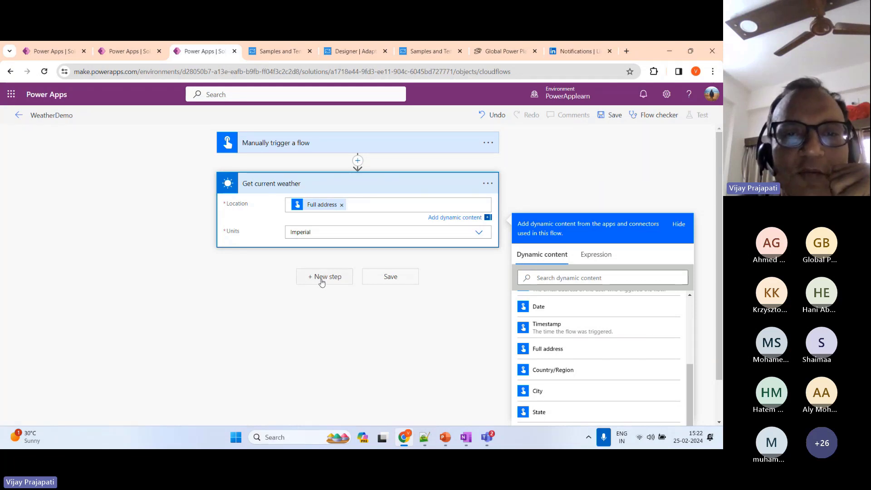
click(136, 51)
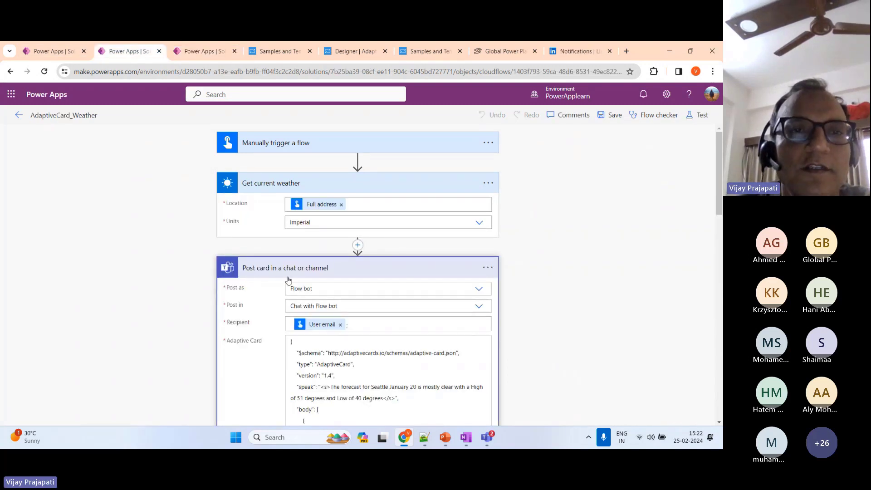
click(206, 53)
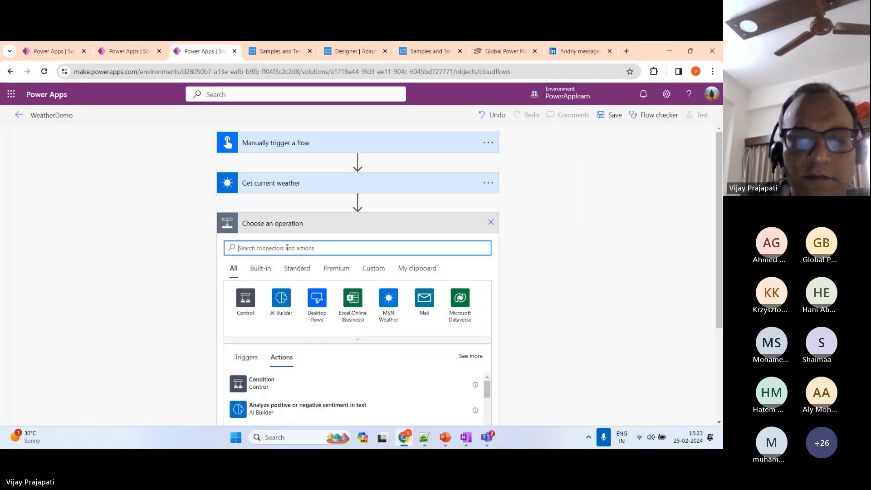
text(po)
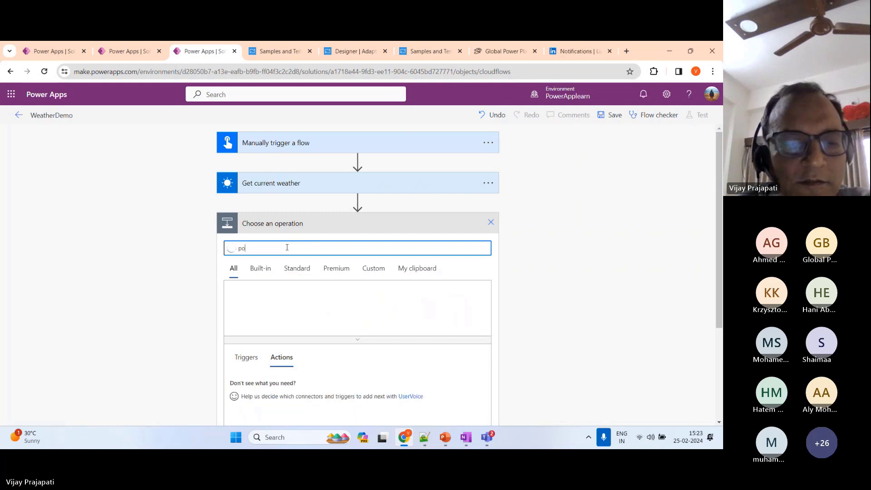
text(st)
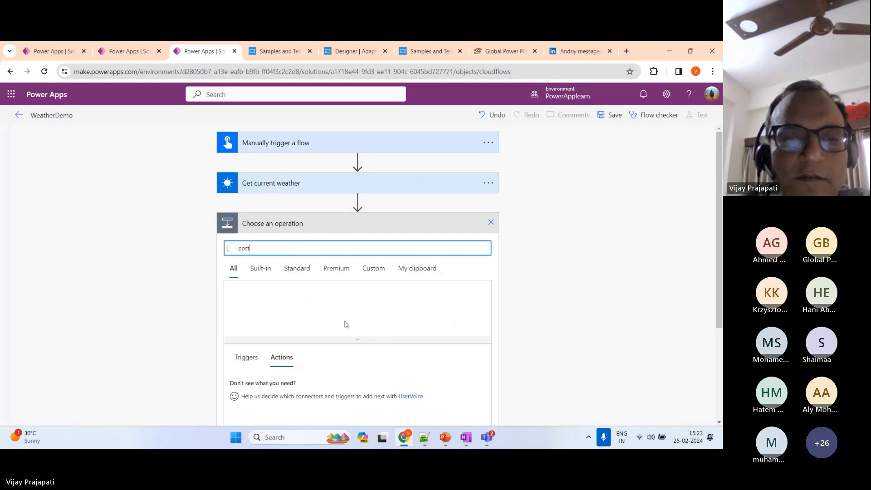
scroll(345, 324, down, 1)
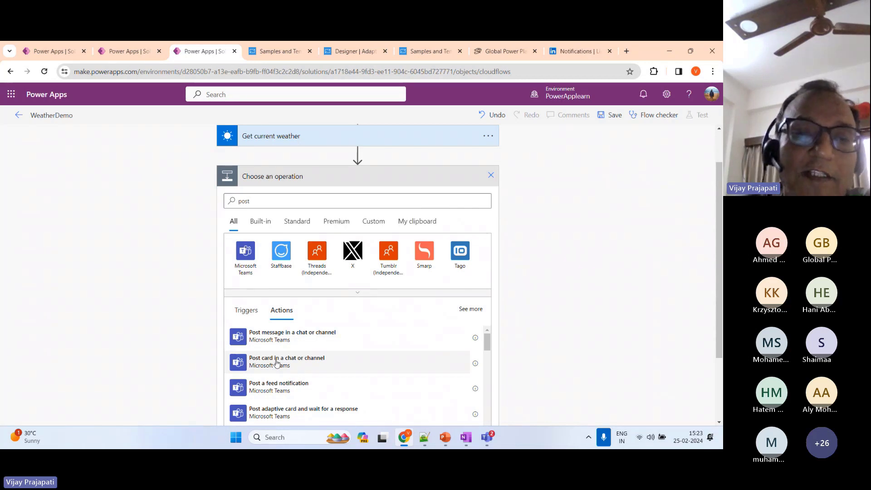
click(278, 363)
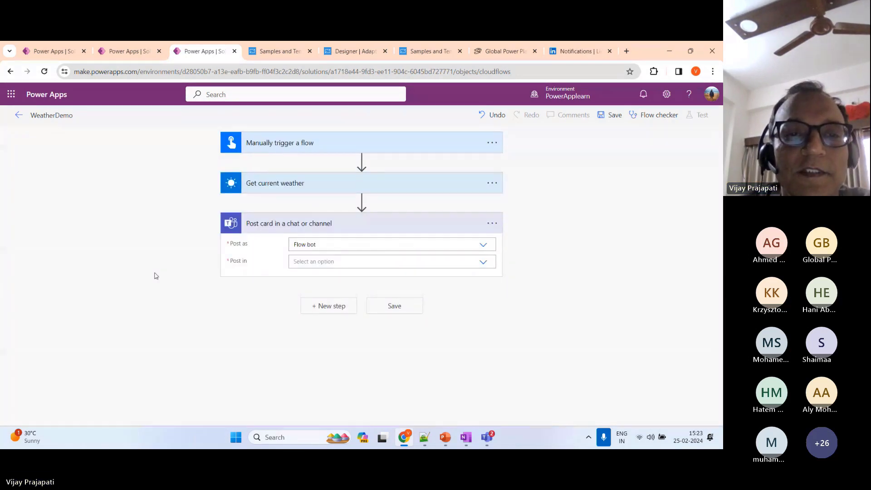
- Configure the card to post as Flow bot in Chat with Flow bot, comparing with the AdaptiveCard_Weather flow's settings
click(484, 246)
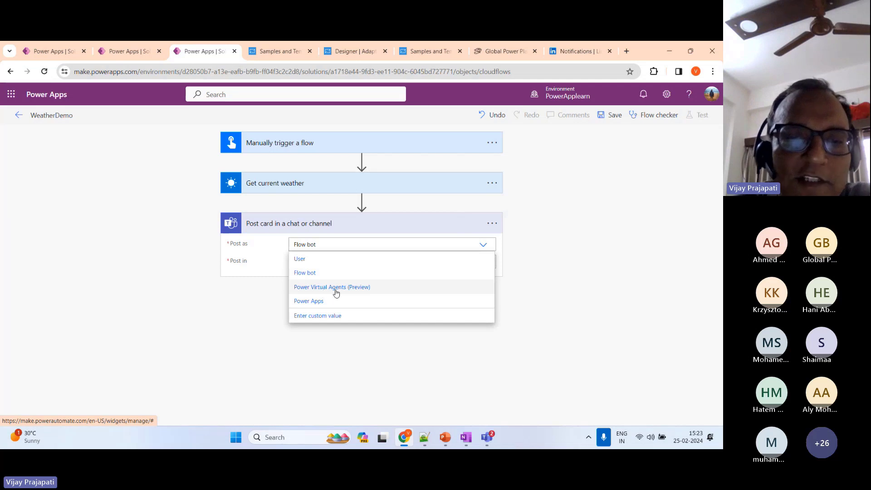
click(313, 277)
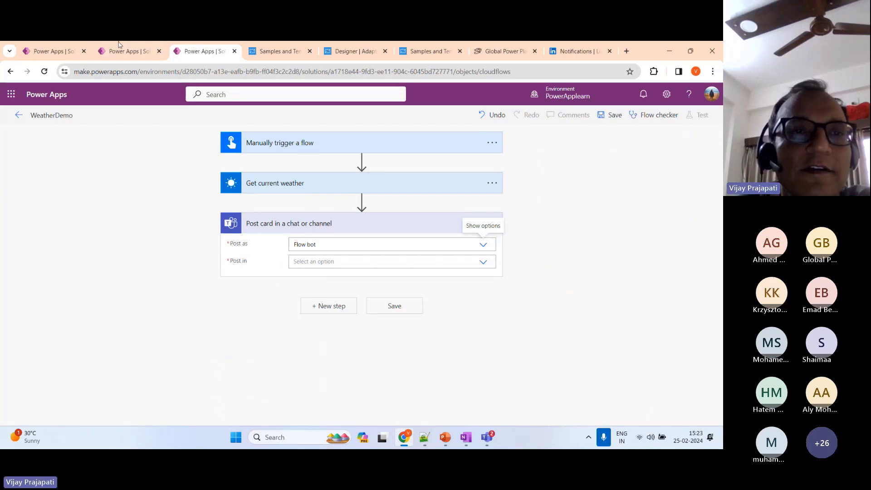
click(130, 50)
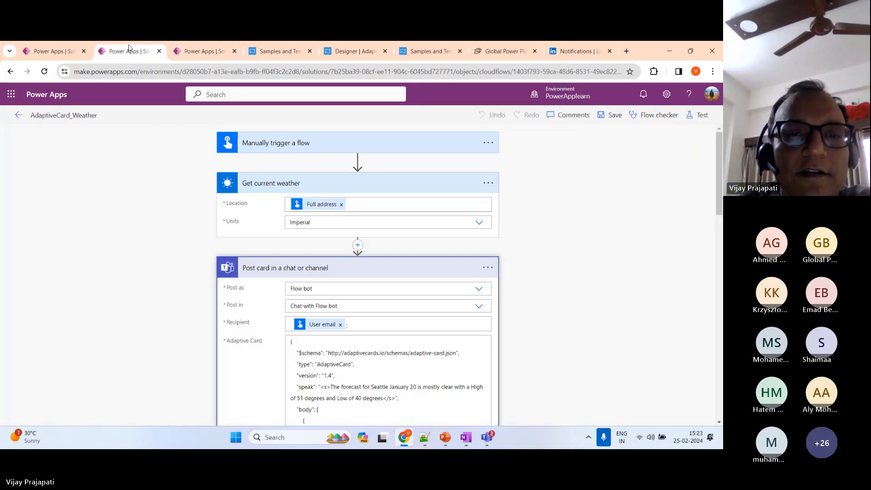
click(209, 51)
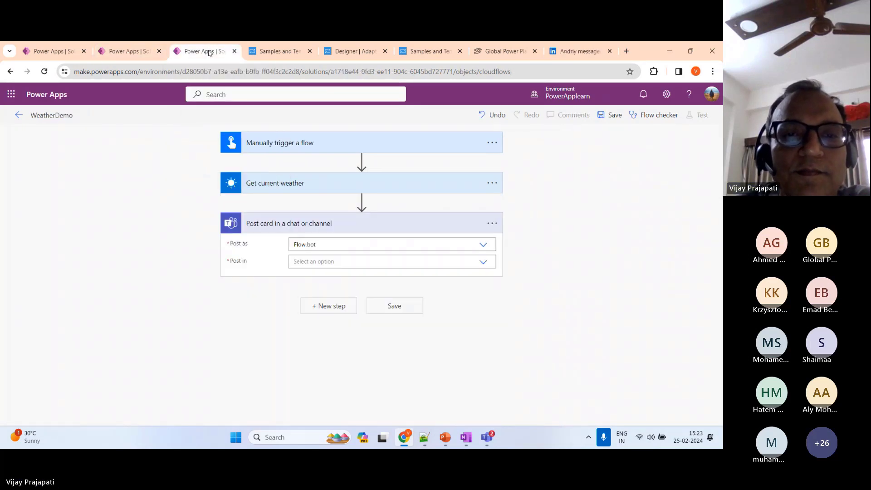
click(482, 264)
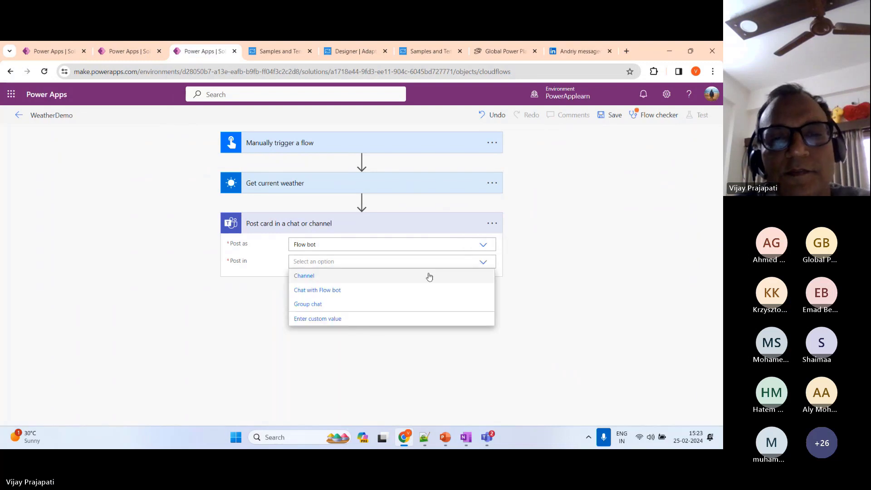
click(328, 291)
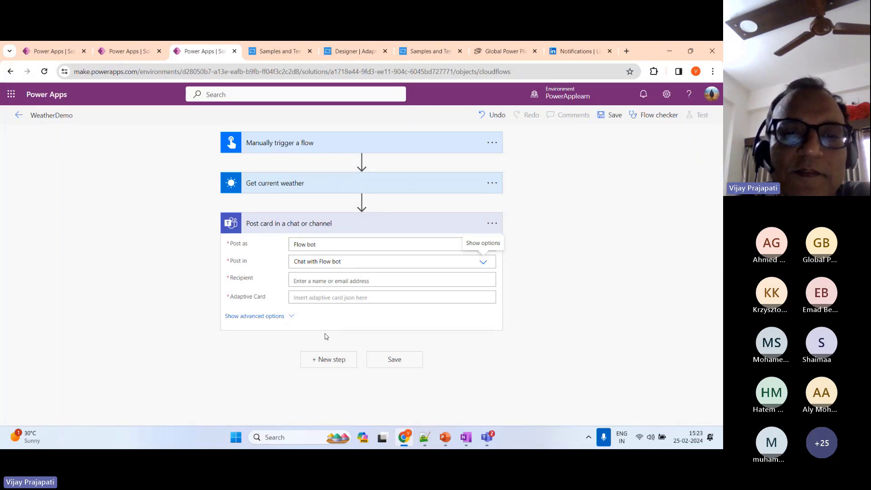
click(127, 51)
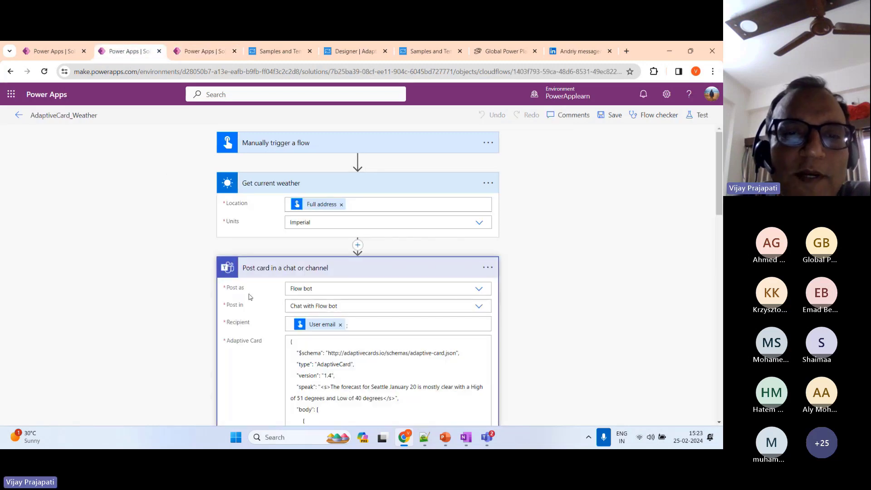
- Set the Recipient of the WeatherDemo flow's Post card in a chat or channel action to the trigger's User email dynamic value
click(205, 51)
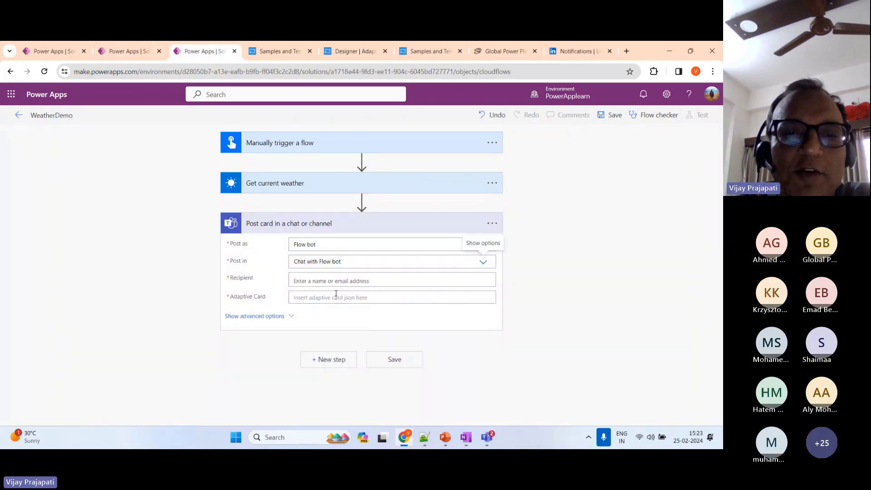
click(327, 282)
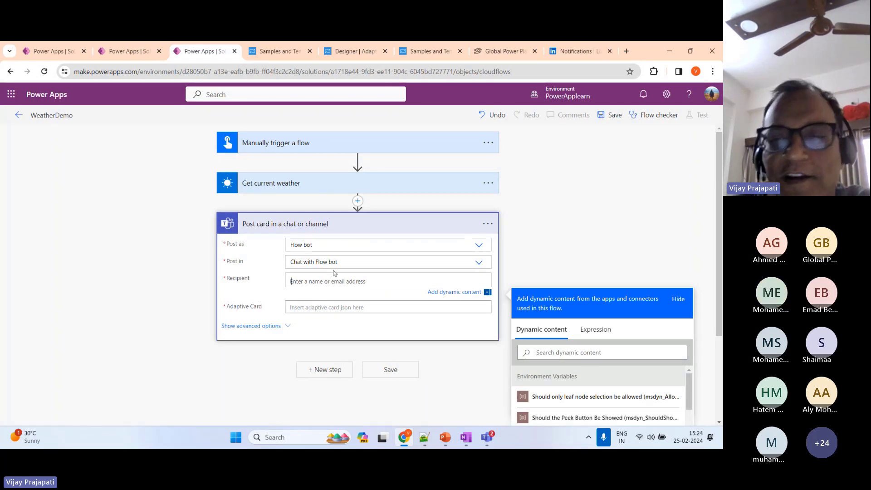
scroll(569, 344, down, 3)
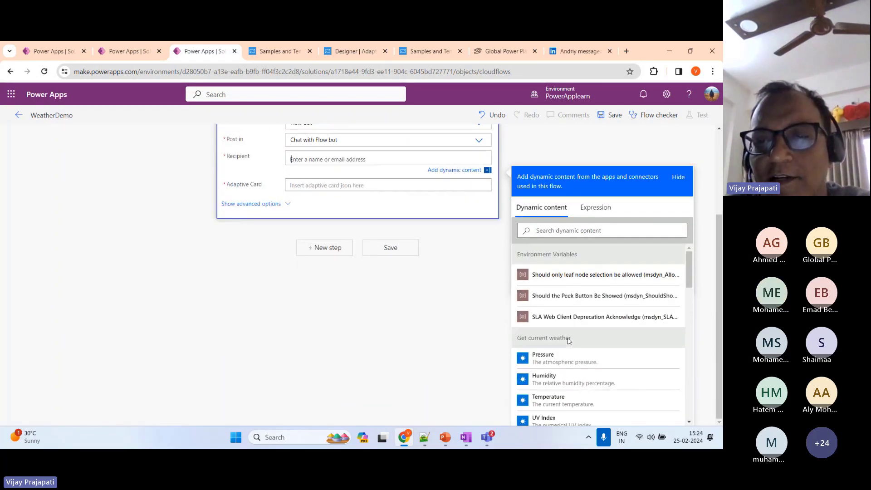
scroll(579, 355, down, 12)
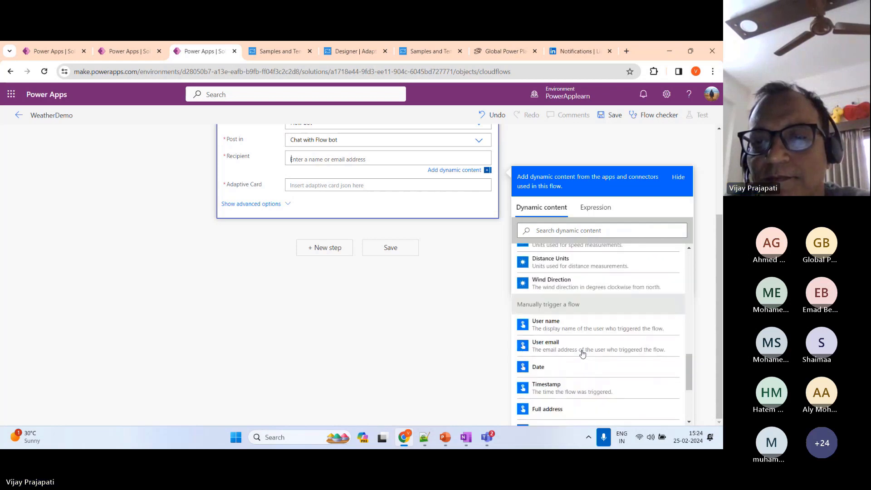
scroll(585, 349, up, 2)
scroll(587, 346, down, 1)
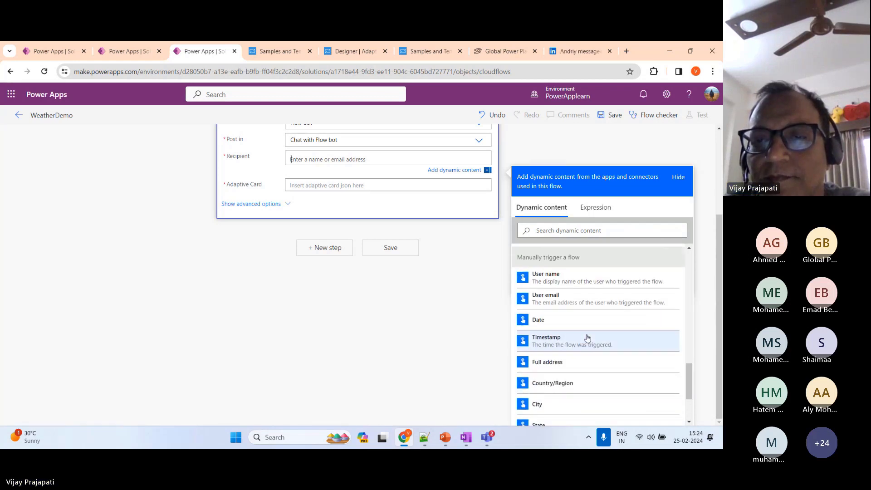
click(553, 299)
scroll(503, 308, up, 1)
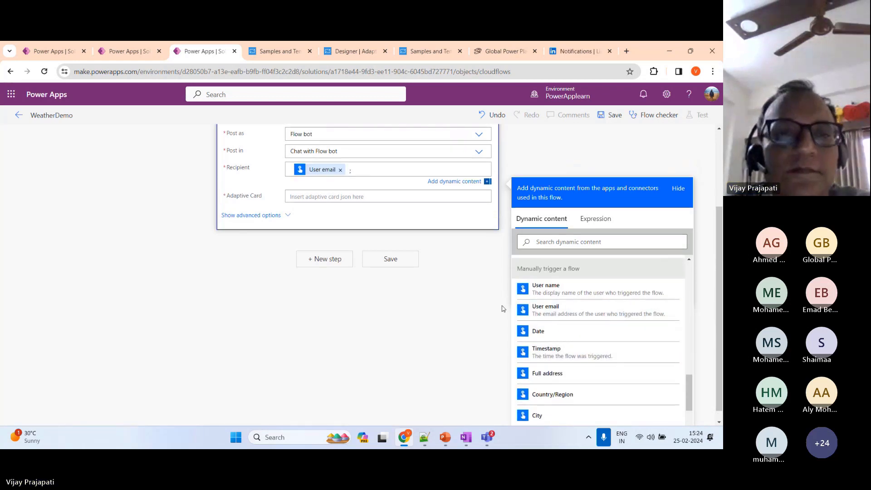
- Copy the weather card payload from the Adaptive Cards designer and paste it as the Adaptive Card JSON of the WeatherDemo Teams action
click(373, 233)
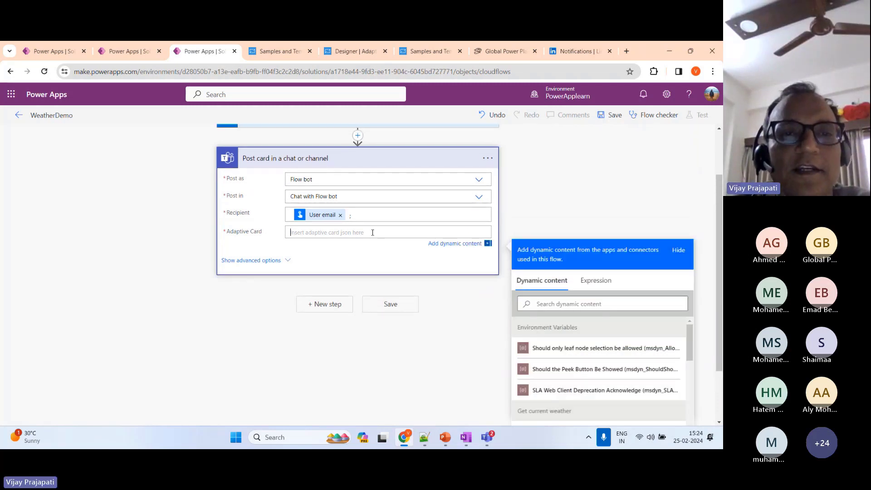
click(286, 52)
click(356, 52)
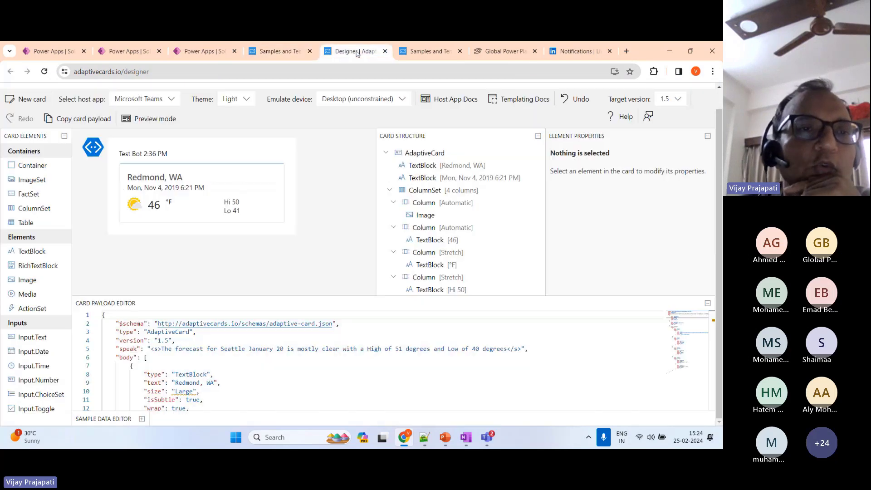
click(80, 121)
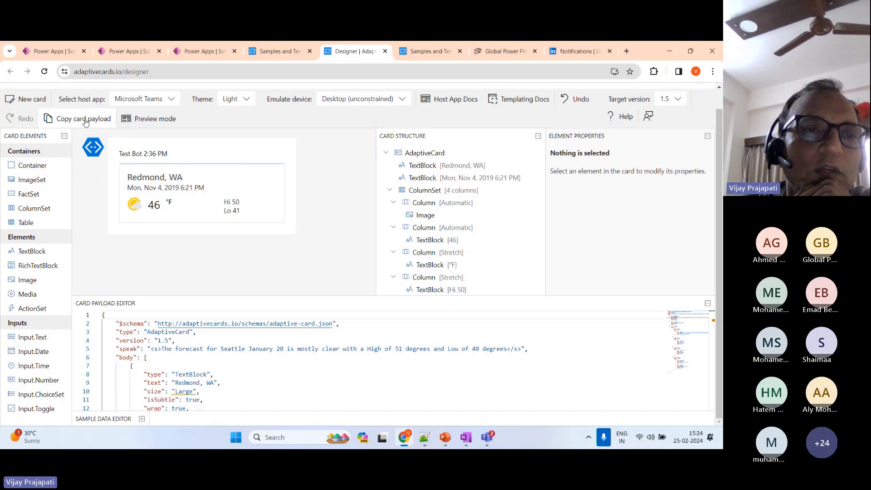
click(184, 57)
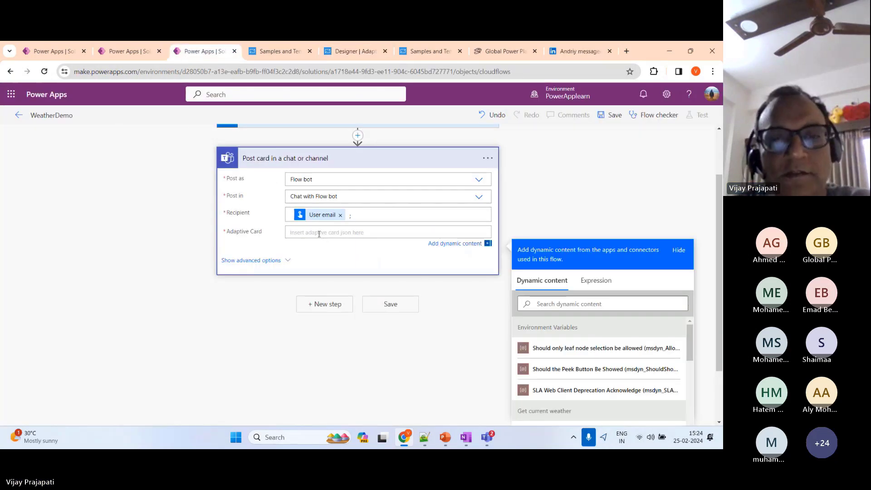
key(ctrl+v)
scroll(434, 312, up, 4)
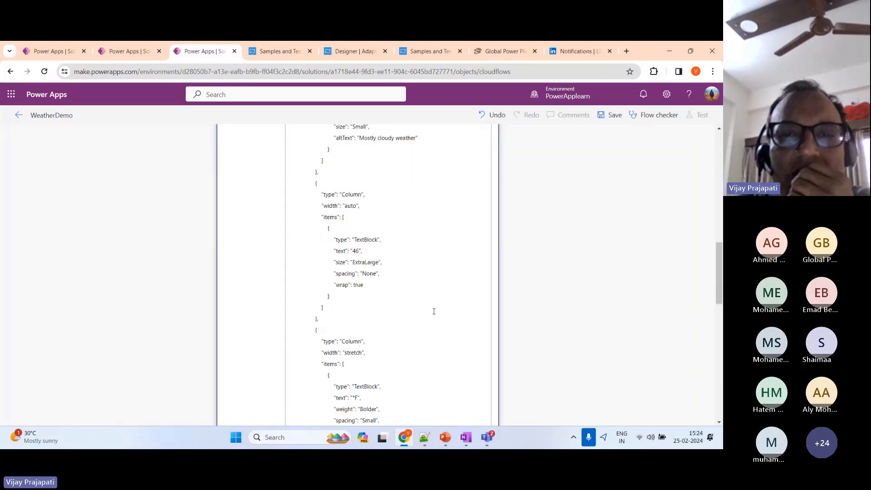
scroll(388, 309, up, 1)
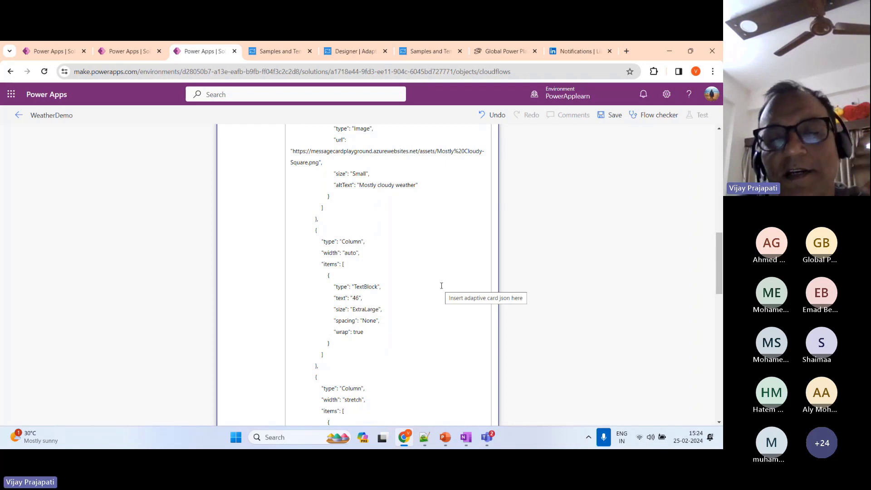
- Examine which card texts in the AdaptiveCard_Weather flow's JSON use dynamic values
click(121, 52)
scroll(398, 332, down, 3)
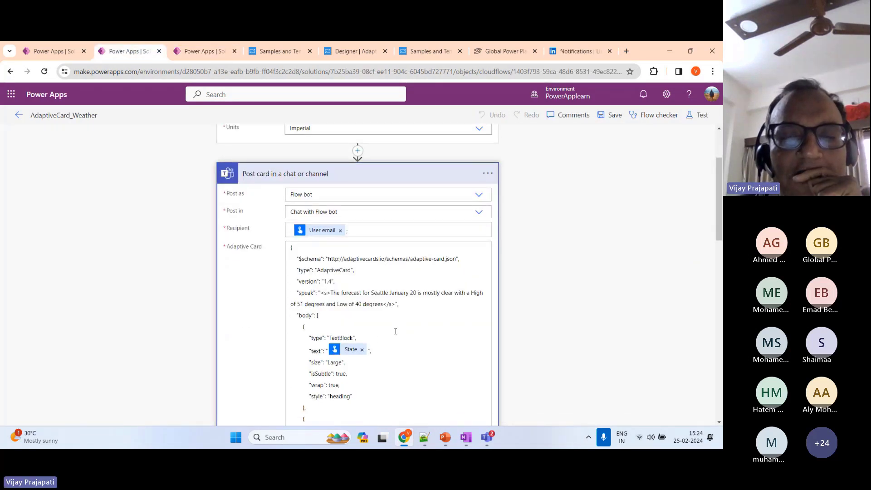
scroll(396, 332, down, 1)
scroll(395, 327, up, 1)
scroll(389, 313, down, 2)
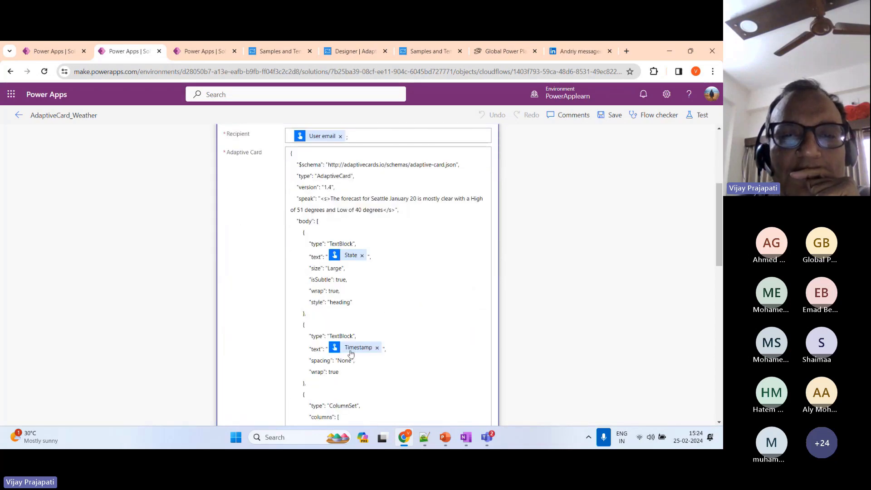
scroll(406, 333, down, 7)
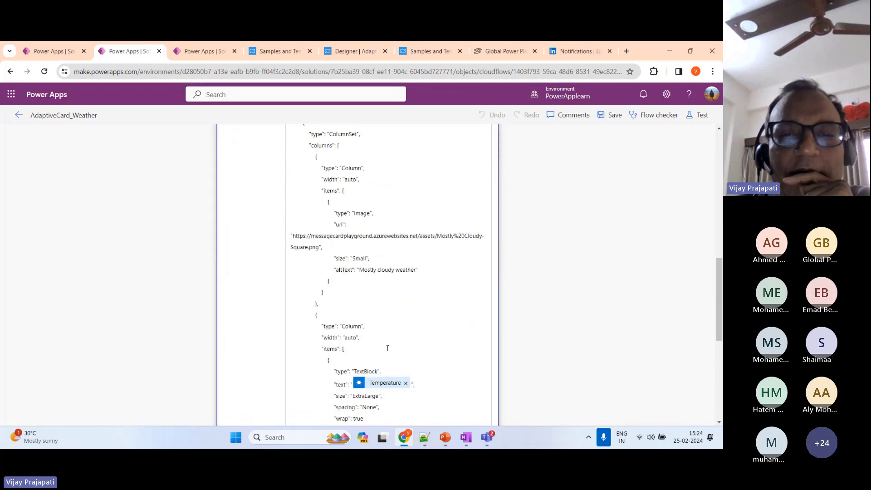
scroll(210, 184, up, 2)
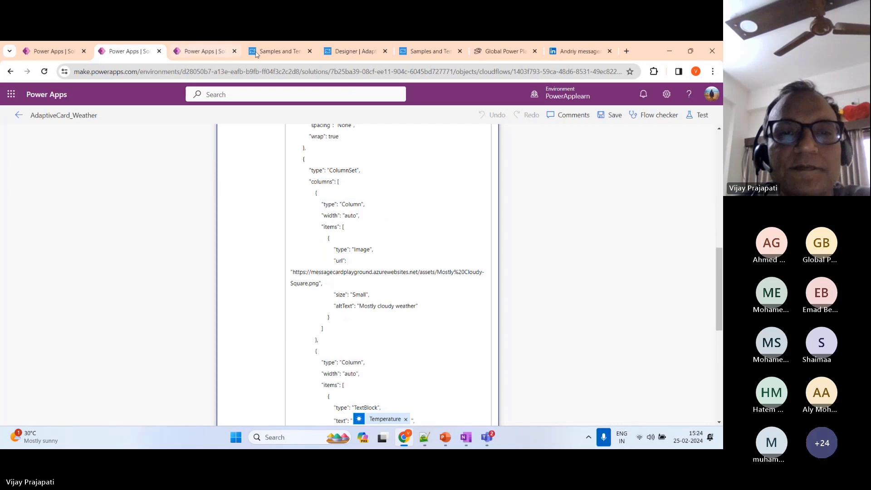
- Delete the placeholder text "Redmond, WA" from the heading TextBlock in WeatherDemo's Adaptive Card JSON, keeping the empty quotes
click(186, 51)
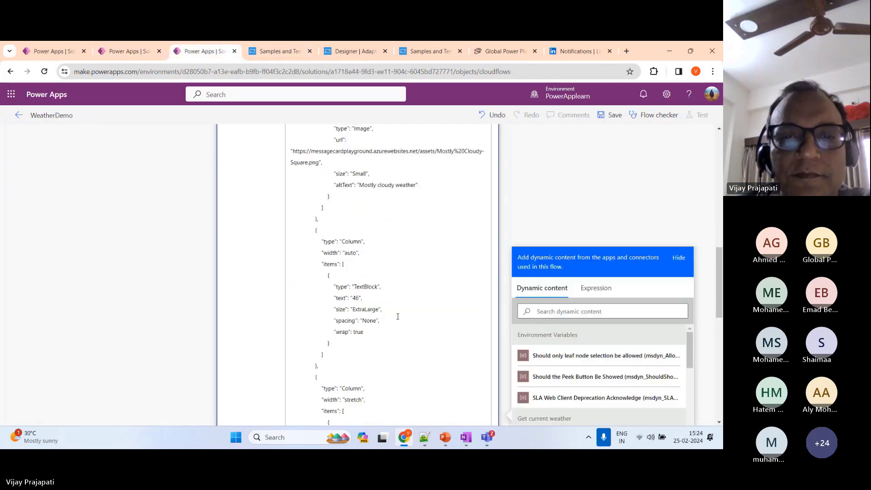
scroll(401, 290, up, 1)
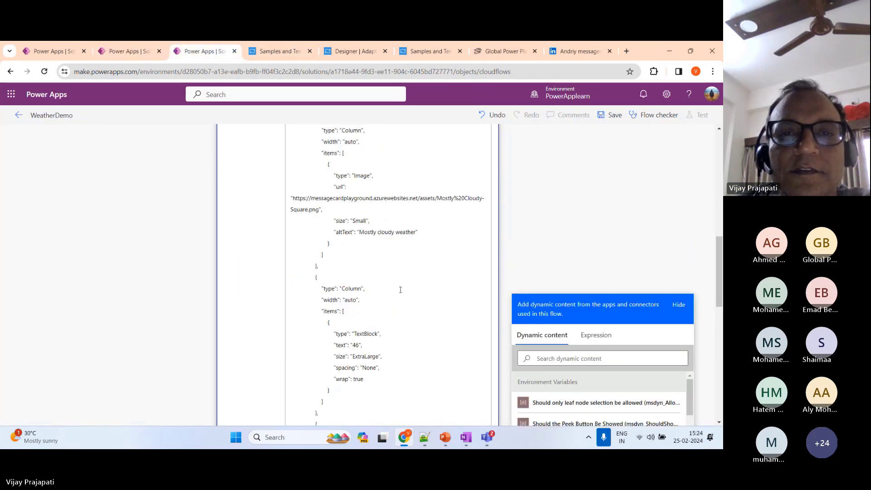
scroll(401, 289, up, 3)
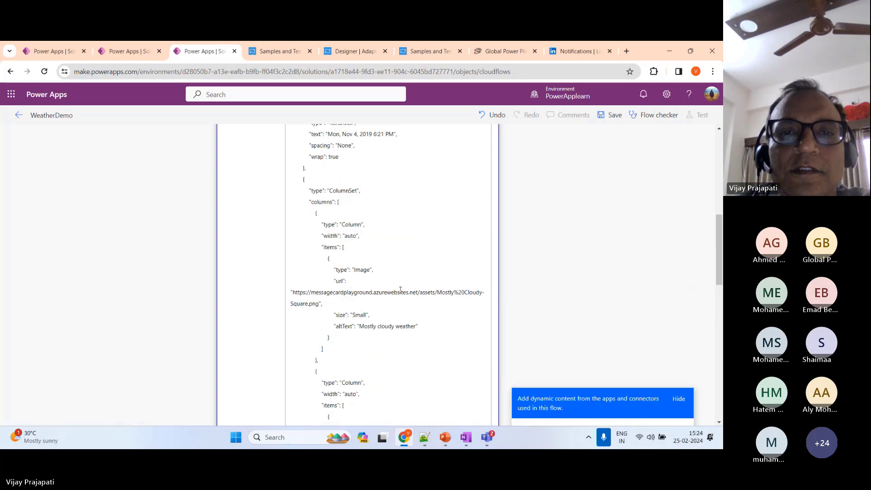
scroll(400, 289, up, 1)
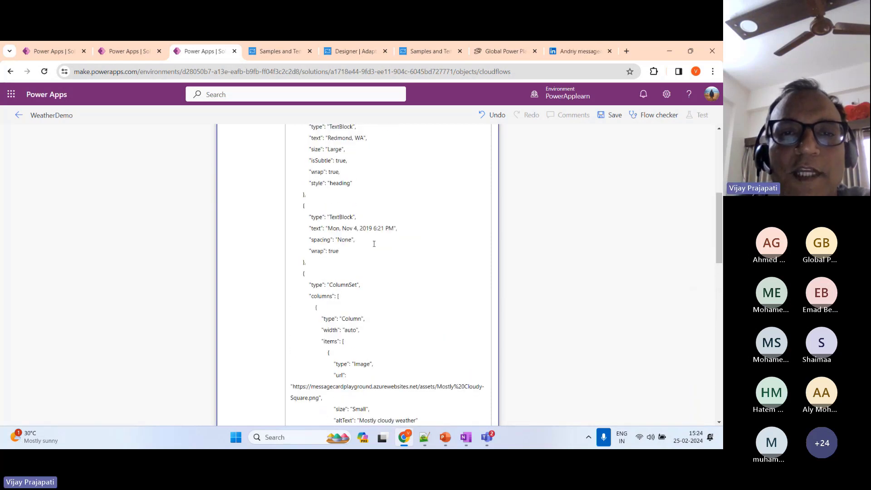
scroll(380, 223, up, 1)
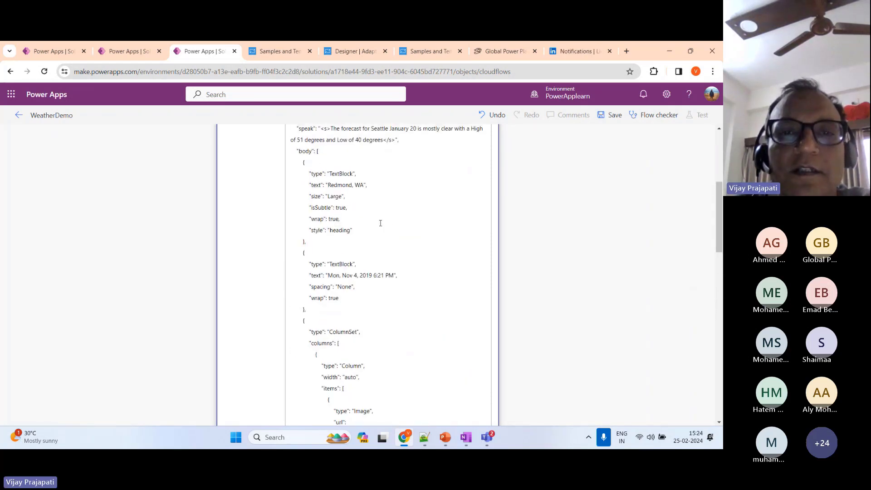
drag(327, 185, 363, 187)
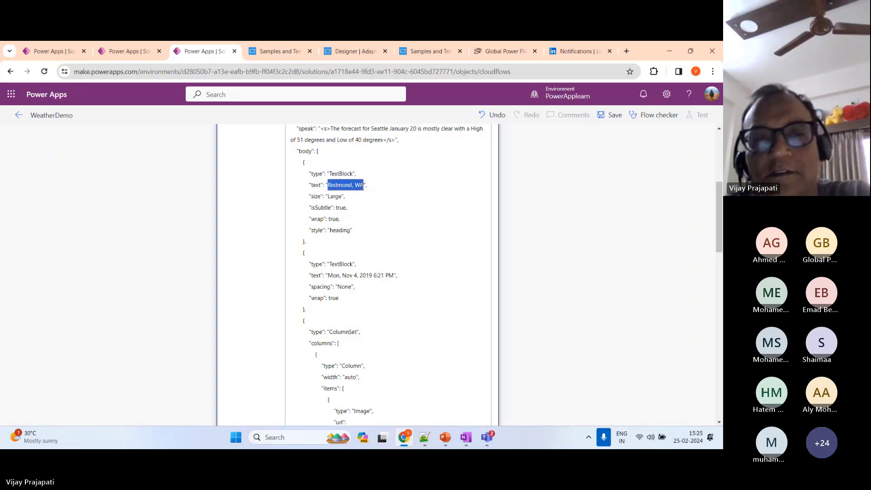
key(BackSpace)
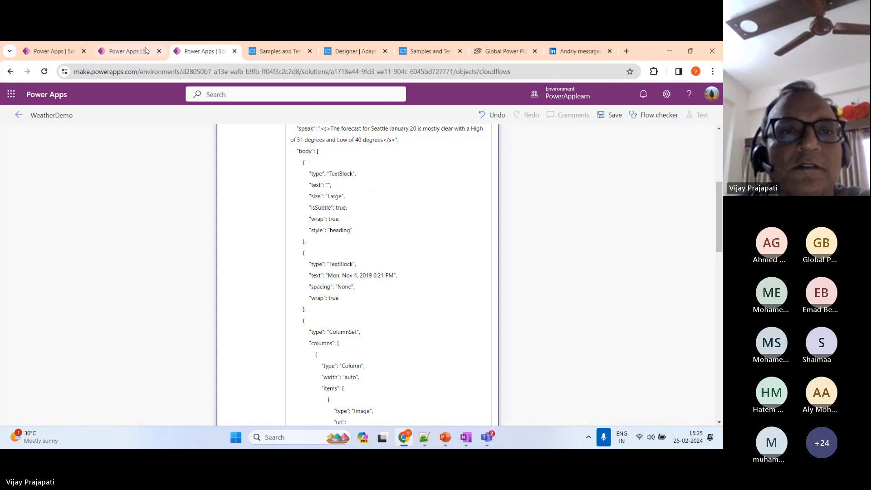
- Try to insert the trigger's State dynamic value into WeatherDemo's empty heading text, after checking the same field in AdaptiveCard_Weather
click(129, 51)
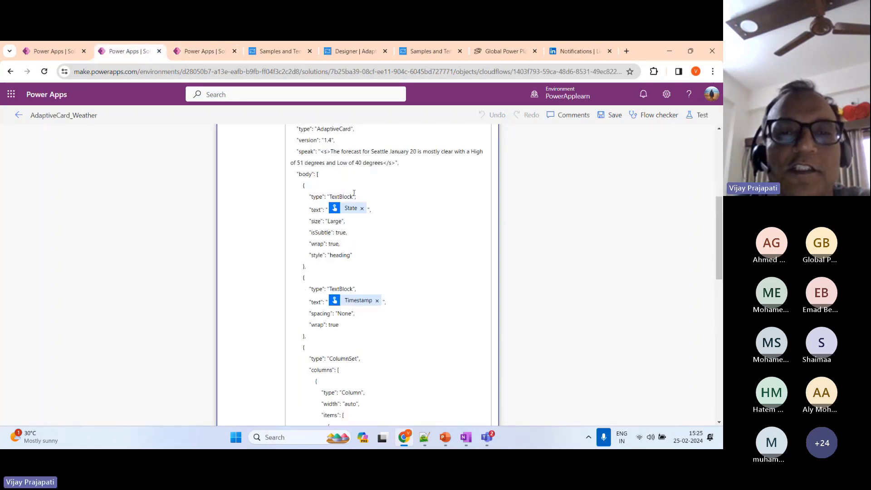
click(213, 53)
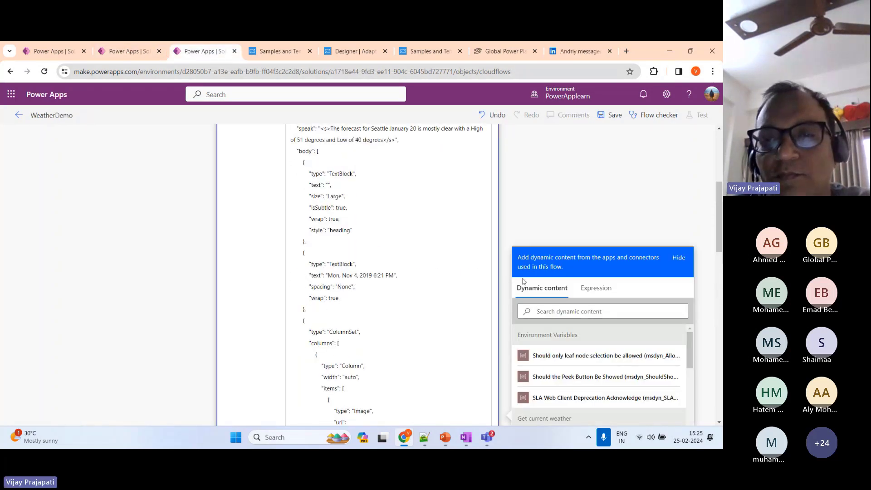
scroll(602, 344, down, 2)
scroll(603, 344, up, 1)
scroll(604, 350, down, 8)
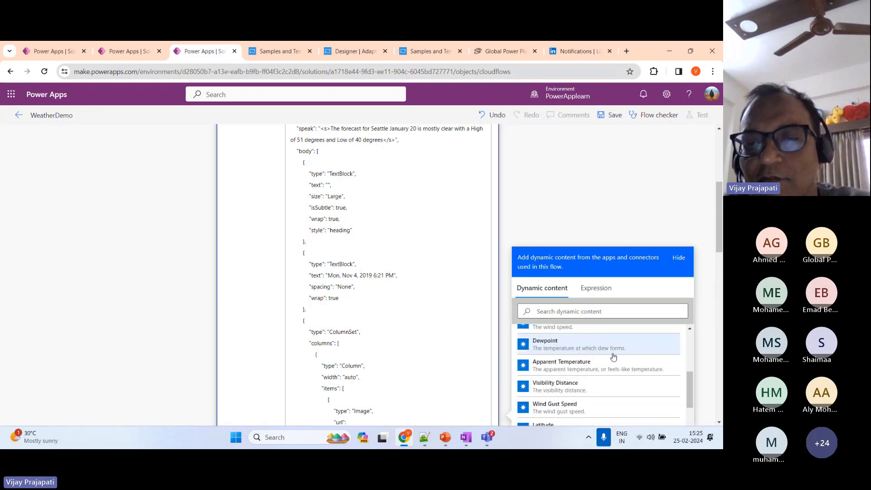
scroll(613, 357, up, 1)
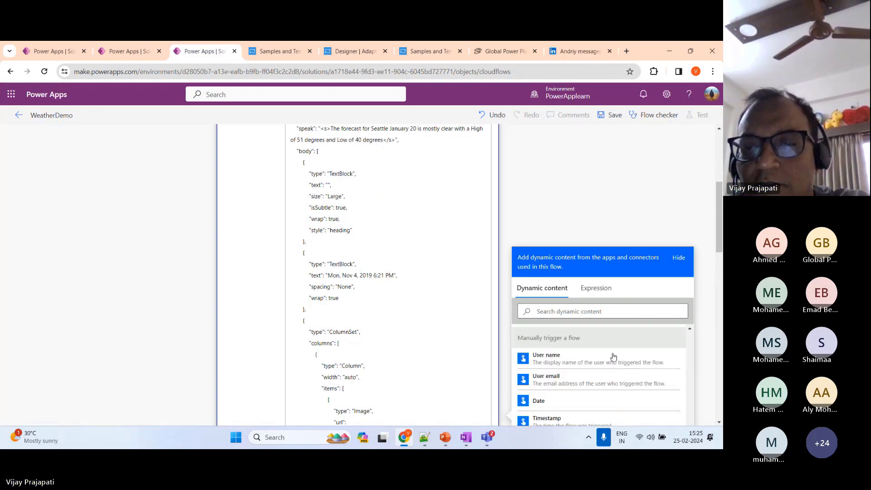
scroll(586, 355, down, 1)
scroll(579, 356, down, 3)
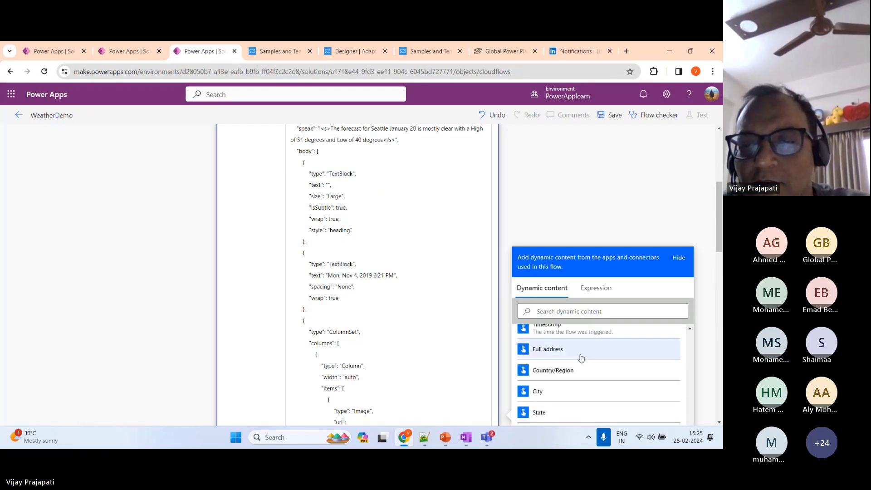
- Remove the misplaced State value from the end of the Adaptive Card JSON and return to the heading TextBlock
scroll(465, 294, up, 3)
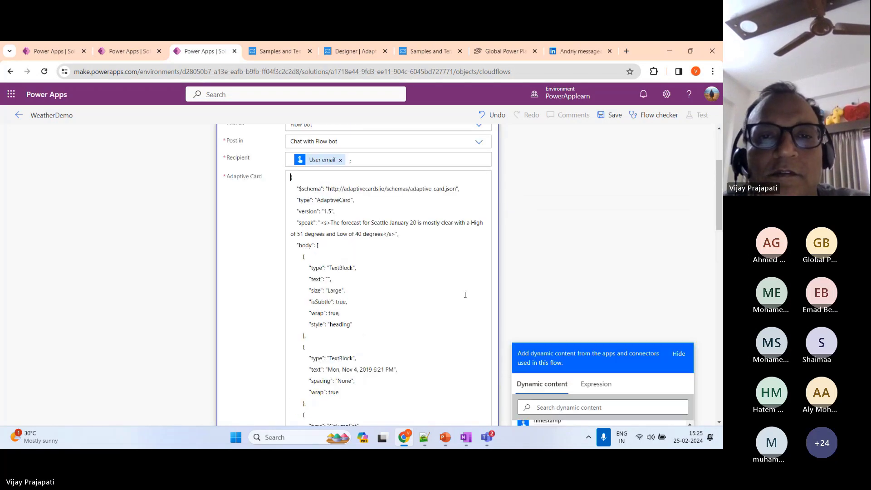
scroll(447, 294, down, 6)
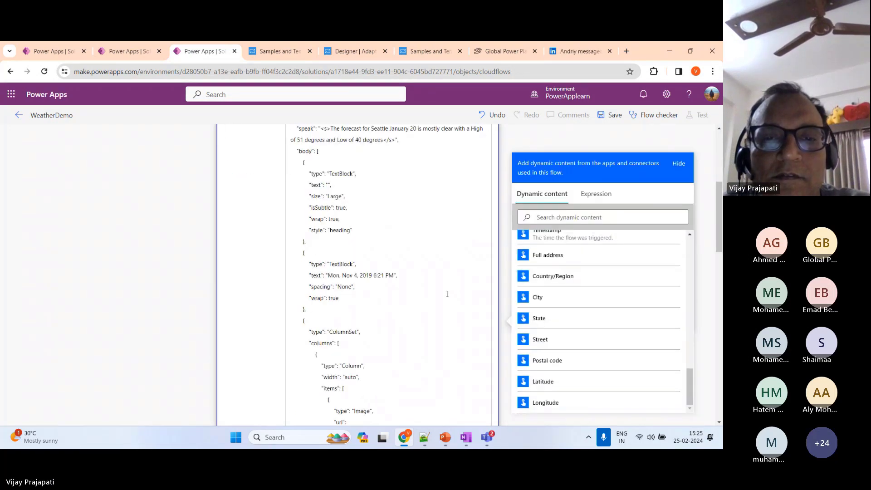
scroll(447, 294, down, 6)
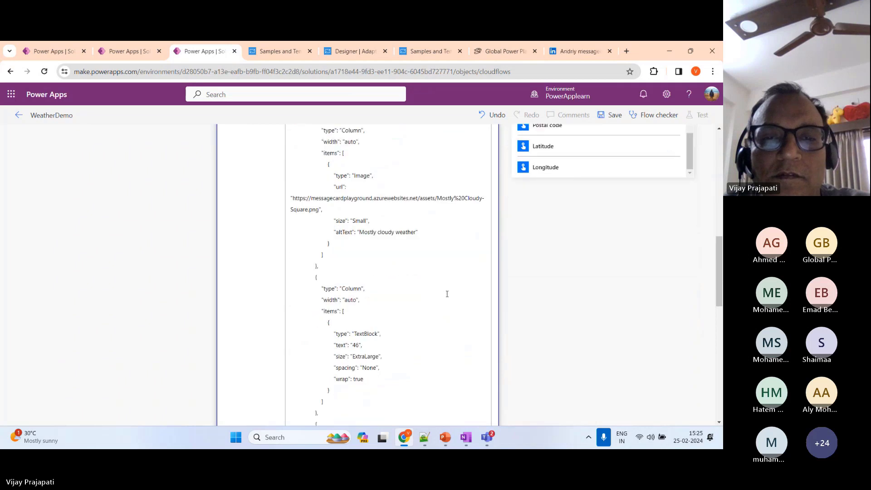
scroll(447, 294, down, 4)
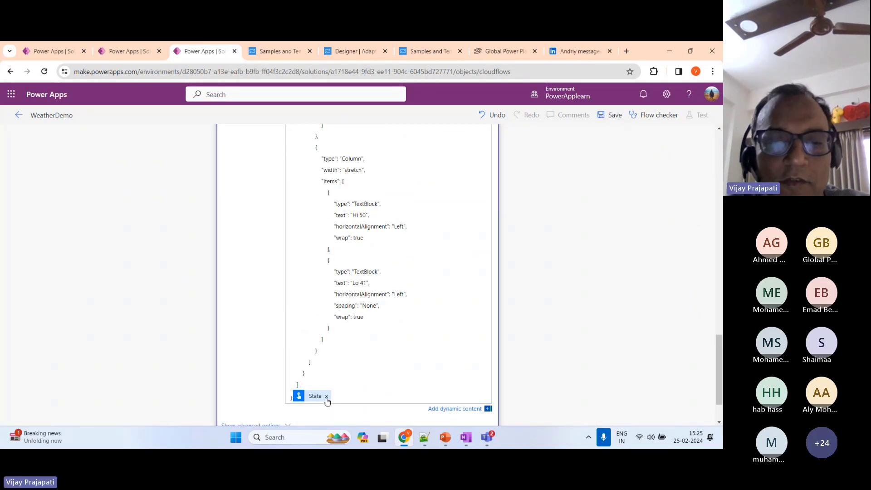
scroll(443, 295, up, 7)
scroll(439, 298, up, 10)
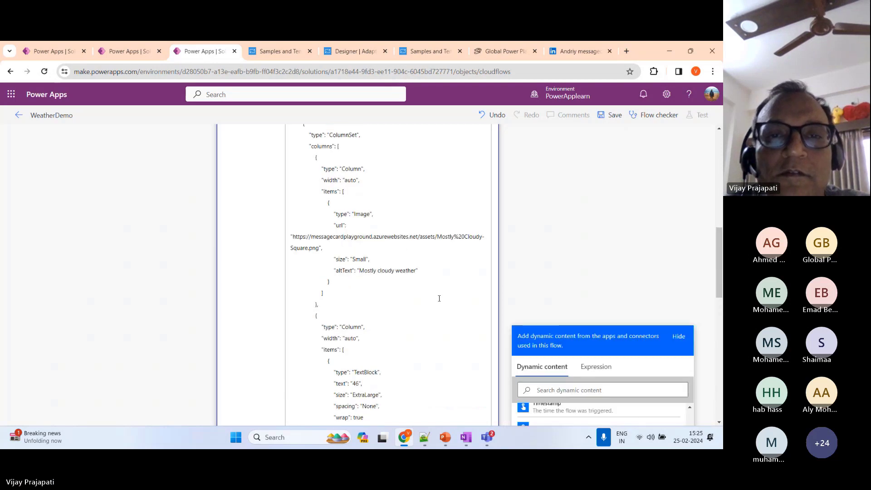
scroll(433, 296, up, 1)
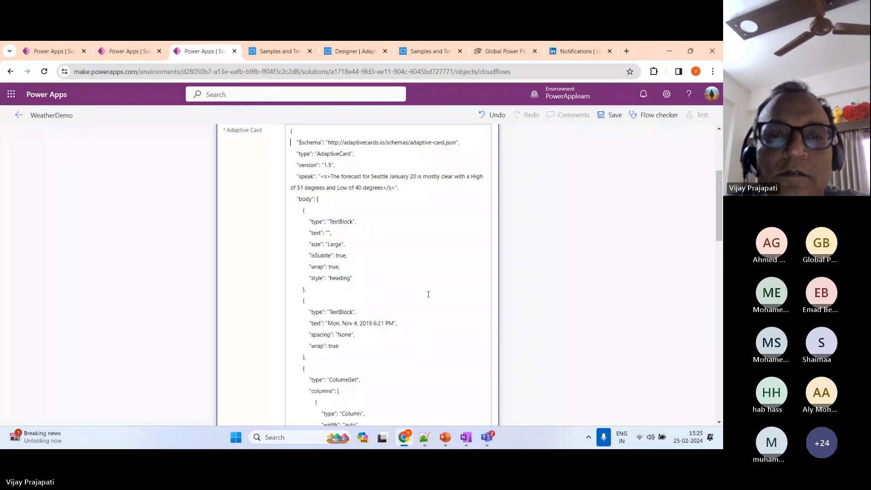
scroll(399, 298, up, 1)
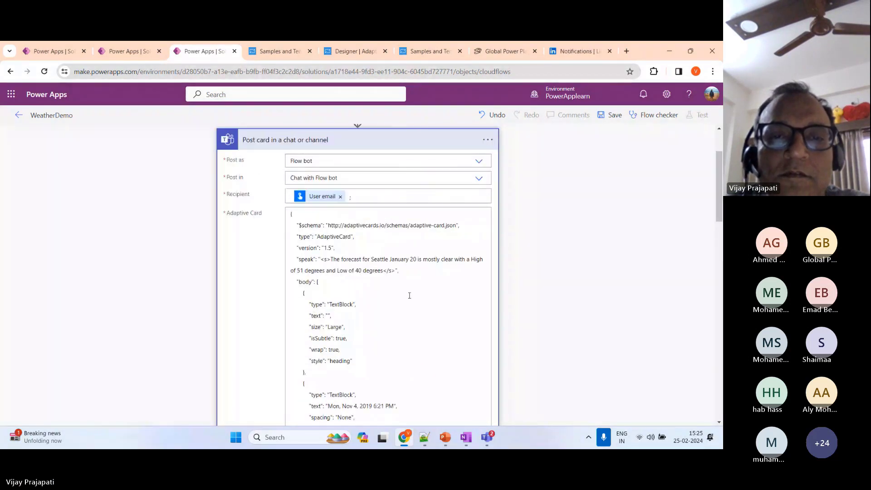
- Replace WeatherDemo's entire Adaptive Card JSON with a fresh copy of the weather card payload from the Adaptive Cards Designer
scroll(406, 295, down, 2)
scroll(409, 295, down, 1)
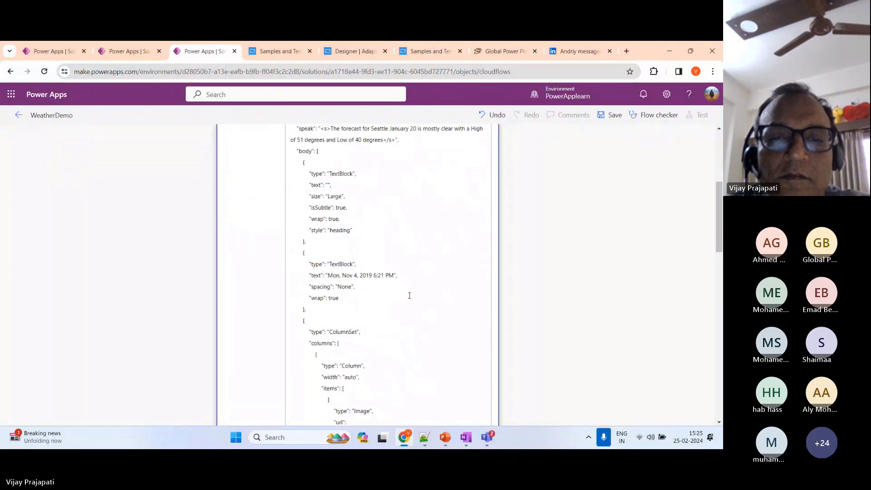
scroll(410, 296, up, 1)
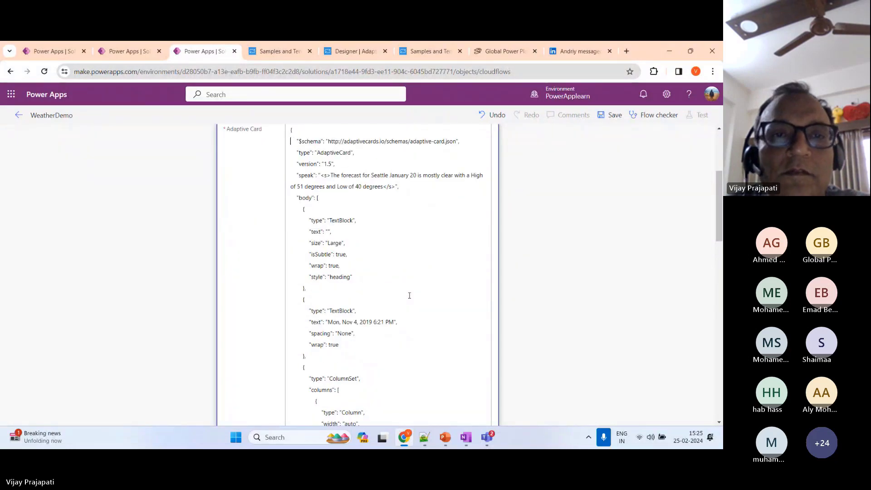
click(280, 51)
key(ctrl+Tab)
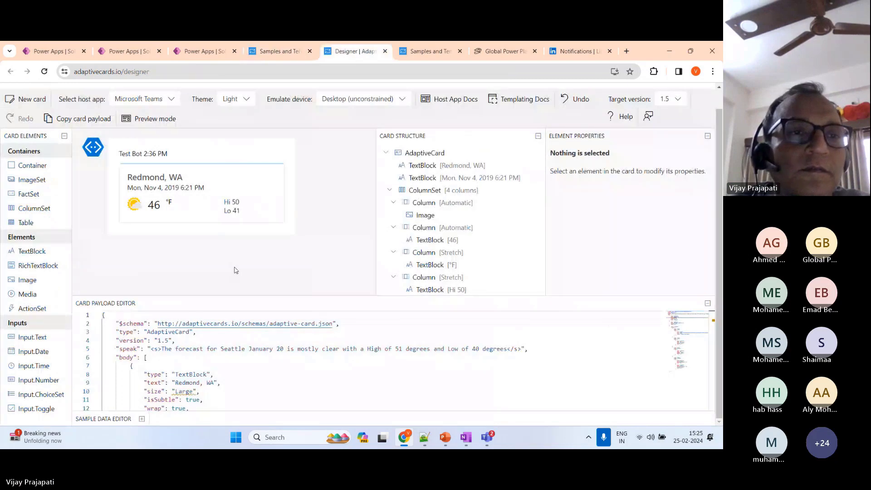
click(83, 119)
click(202, 51)
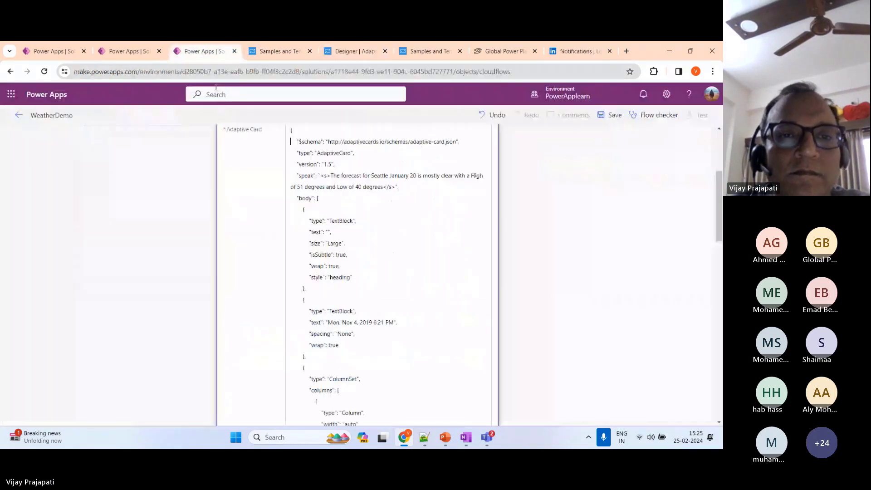
click(384, 251)
key(ctrl+a)
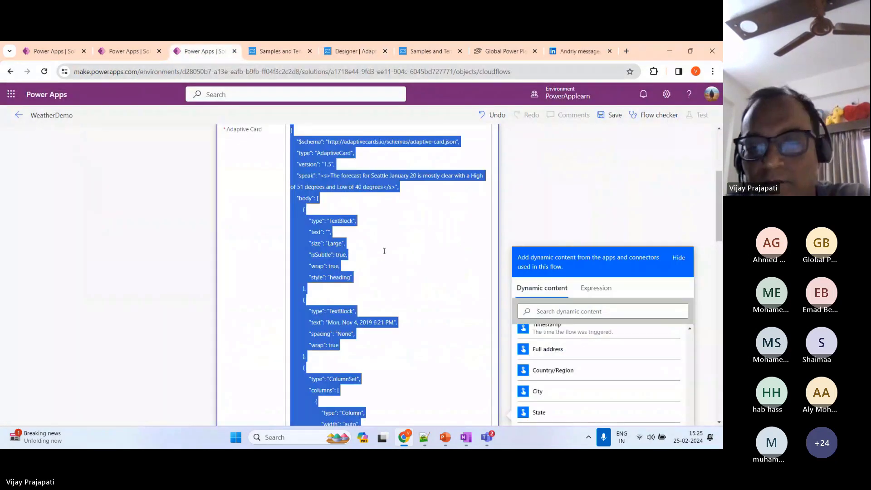
key(Delete)
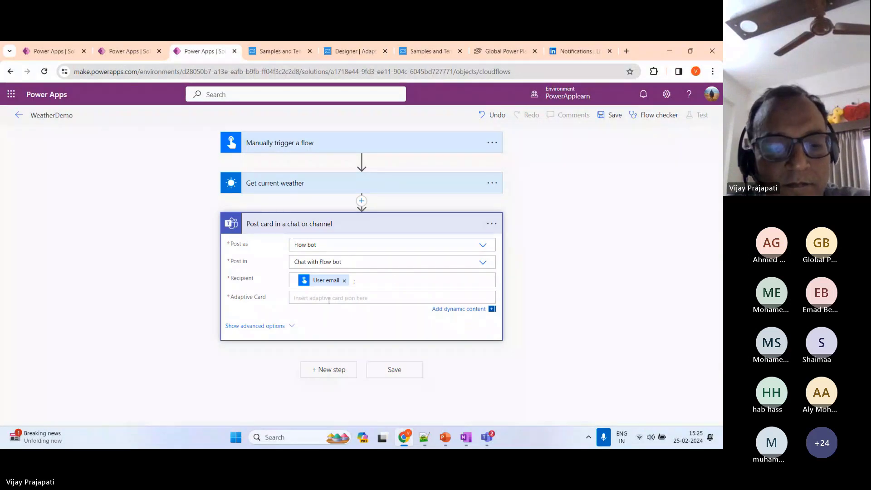
key(ctrl+v)
- Replace the heading TextBlock's text "Redmond, WA" with the trigger's State dynamic value, keeping the quotes
scroll(442, 305, up, 3)
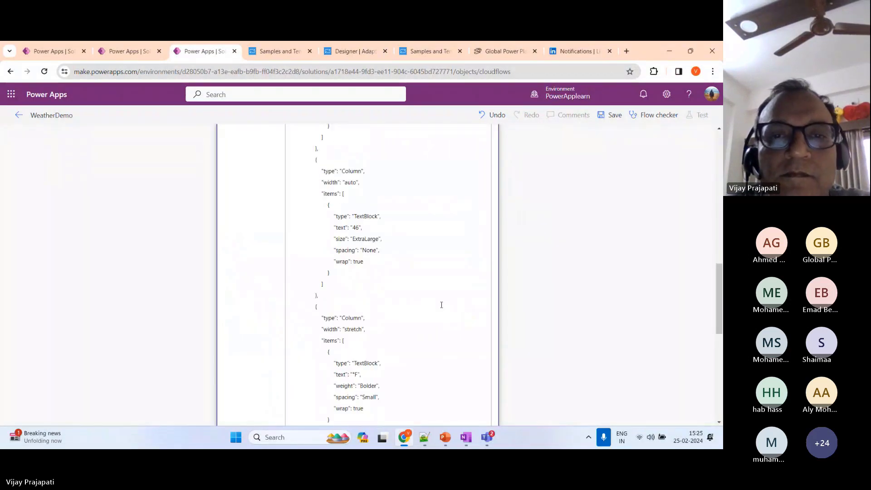
scroll(441, 305, up, 7)
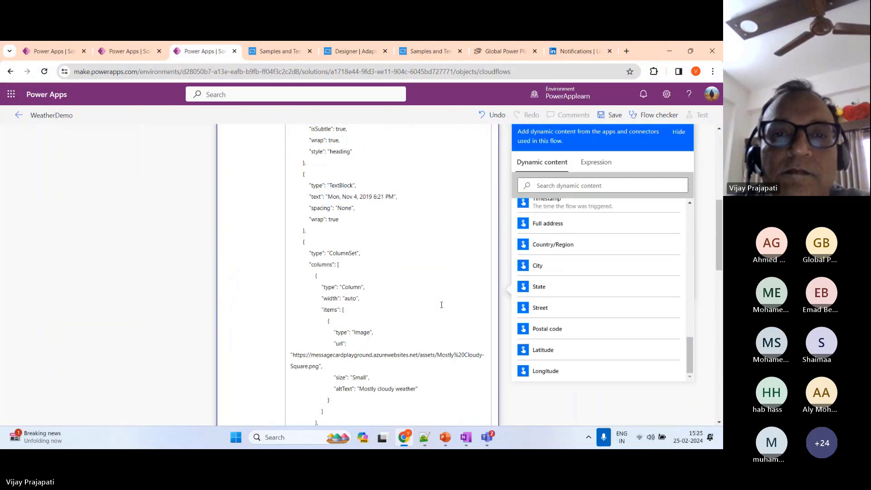
scroll(442, 305, up, 3)
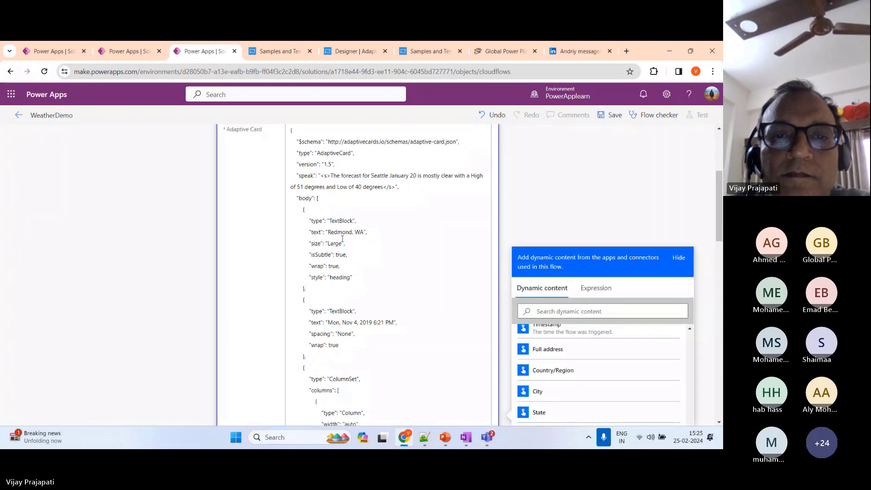
drag(328, 232, 364, 234)
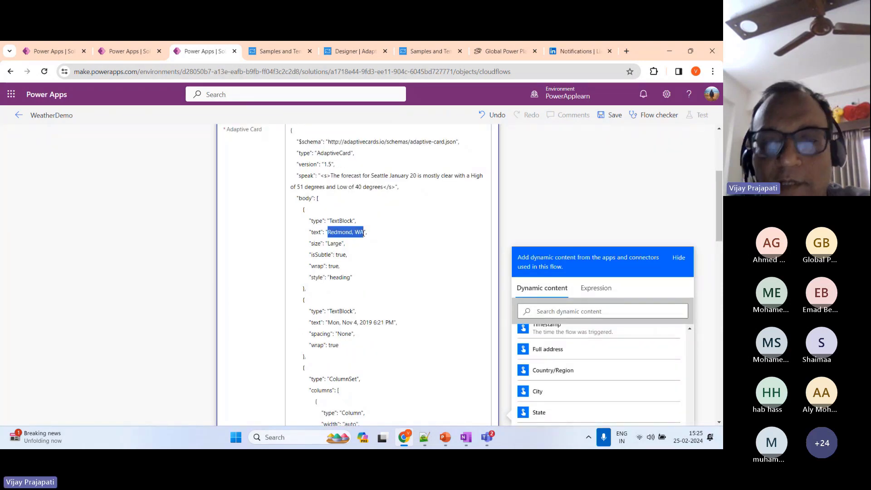
key(BackSpace)
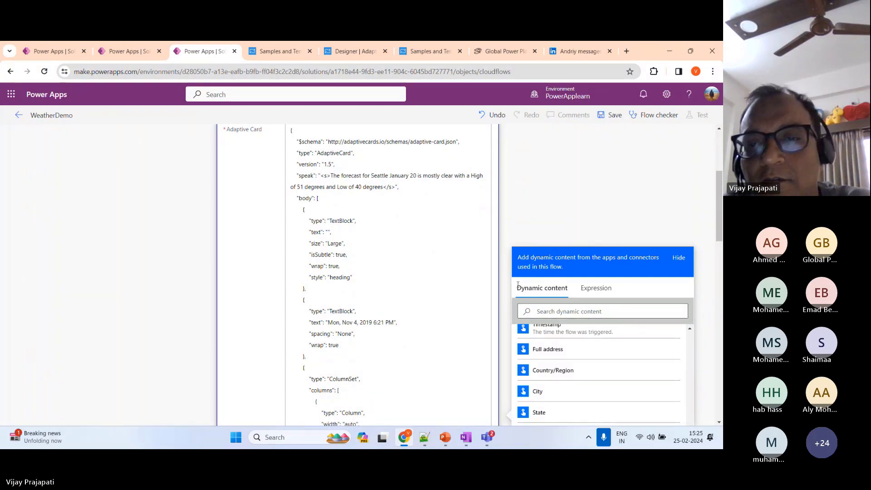
click(554, 413)
- Replace the second TextBlock's date text "Mon, Nov 4, 2019 6:21 PM" with the trigger's Timestamp dynamic value inside the quotes
scroll(428, 275, down, 1)
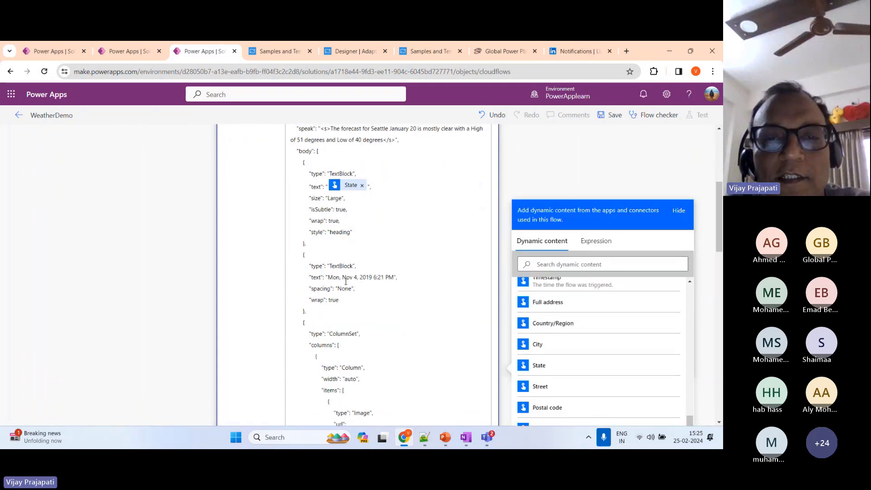
drag(328, 277, 393, 277)
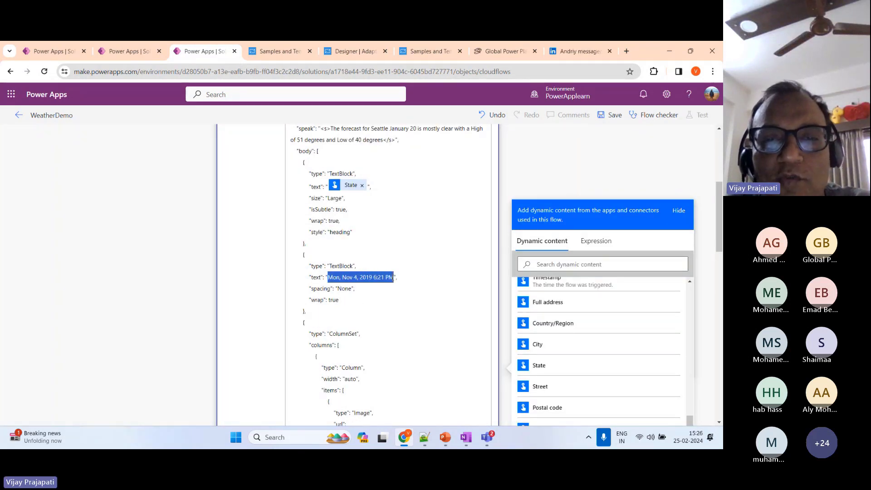
key(BackSpace)
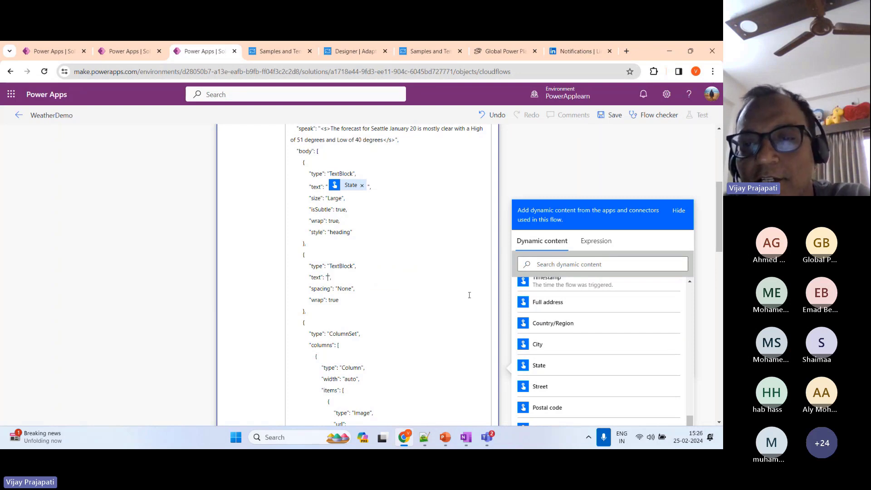
scroll(587, 340, down, 1)
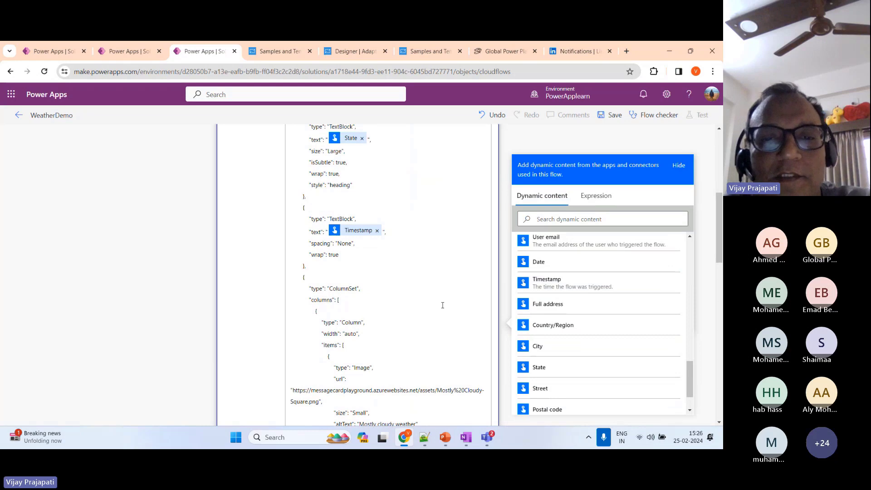
- Replace the ExtraLarge TextBlock's text "46" with the Temperature dynamic value from Get current weather, keeping the quotes
scroll(443, 305, down, 4)
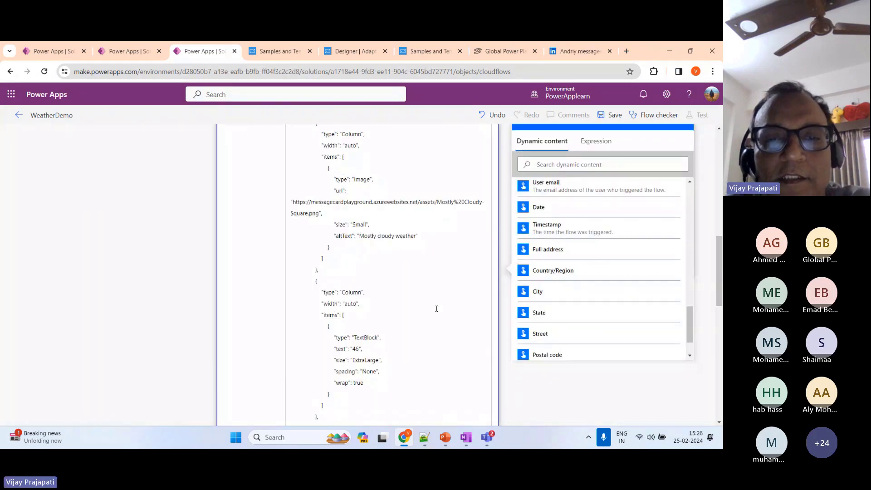
scroll(436, 308, down, 1)
double_click(354, 303)
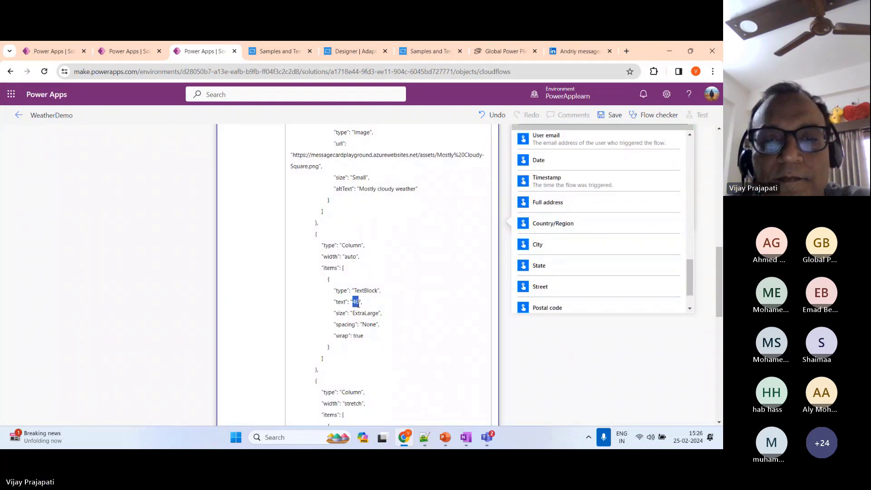
key(BackSpace)
scroll(594, 306, down, 5)
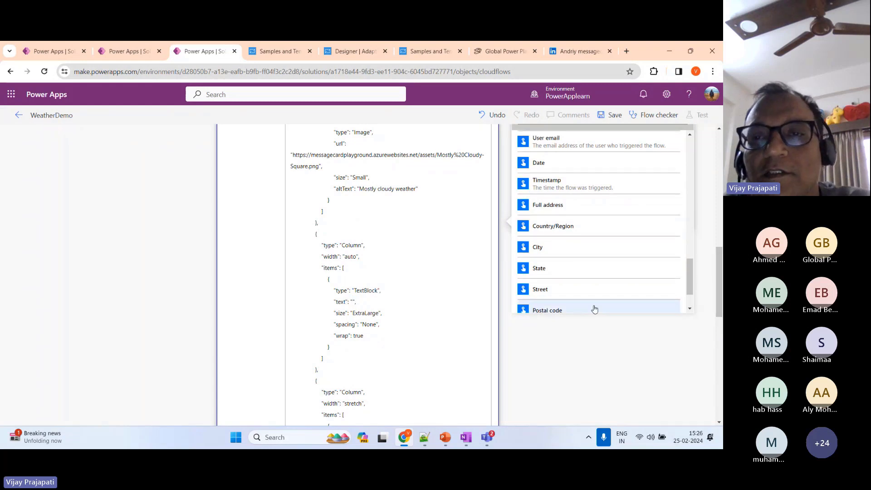
scroll(593, 268, up, 3)
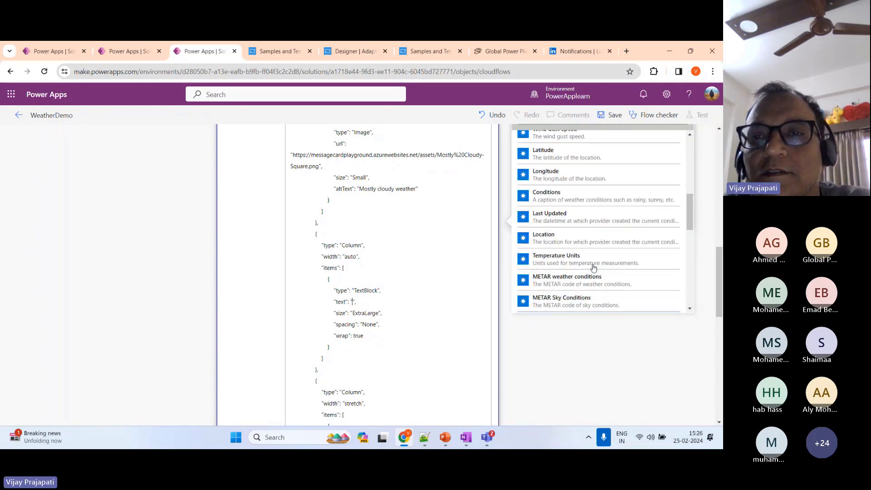
scroll(594, 268, up, 5)
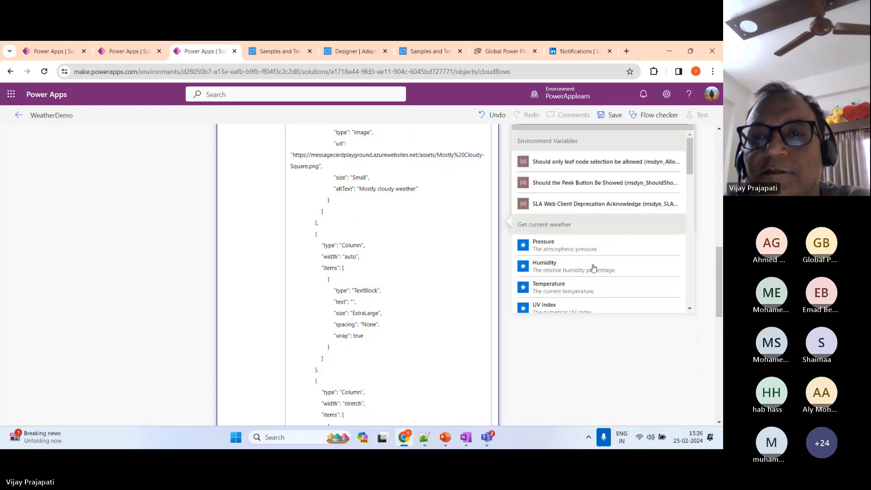
scroll(584, 236, down, 1)
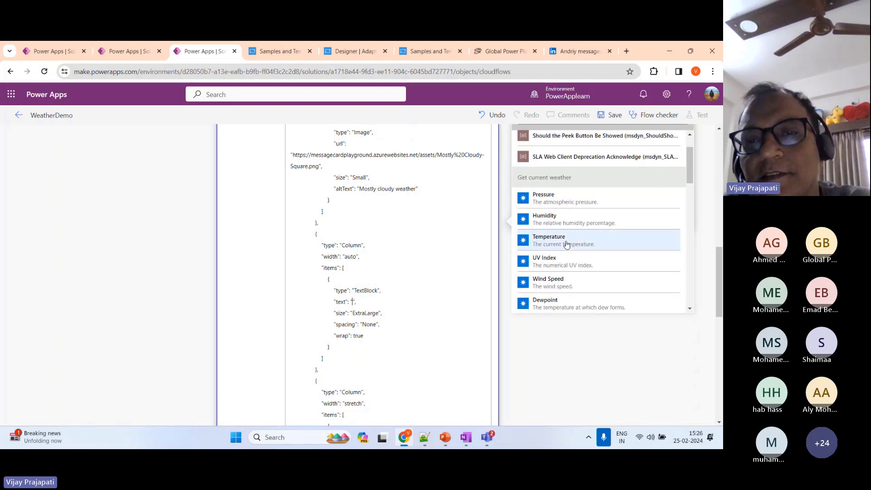
click(572, 241)
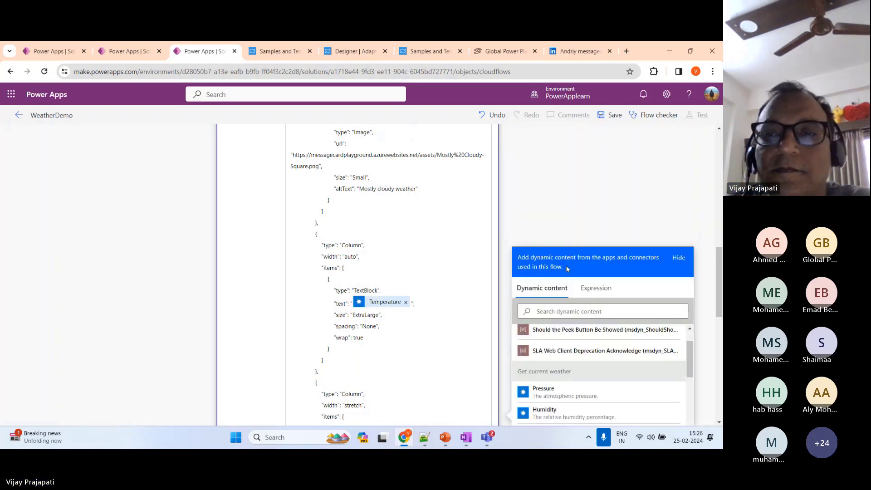
- Review the remaining Hi and Lo texts at the end of the card JSON and save the WeatherDemo flow
scroll(566, 265, down, 6)
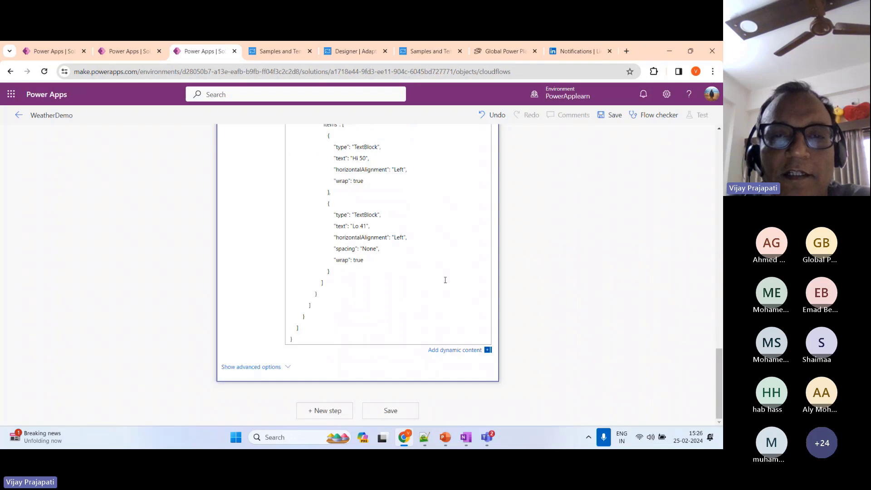
scroll(443, 278, up, 3)
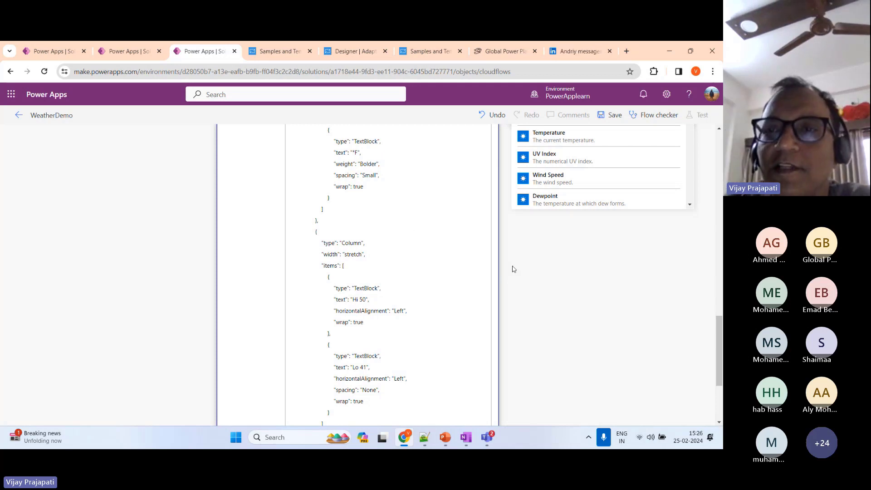
click(614, 115)
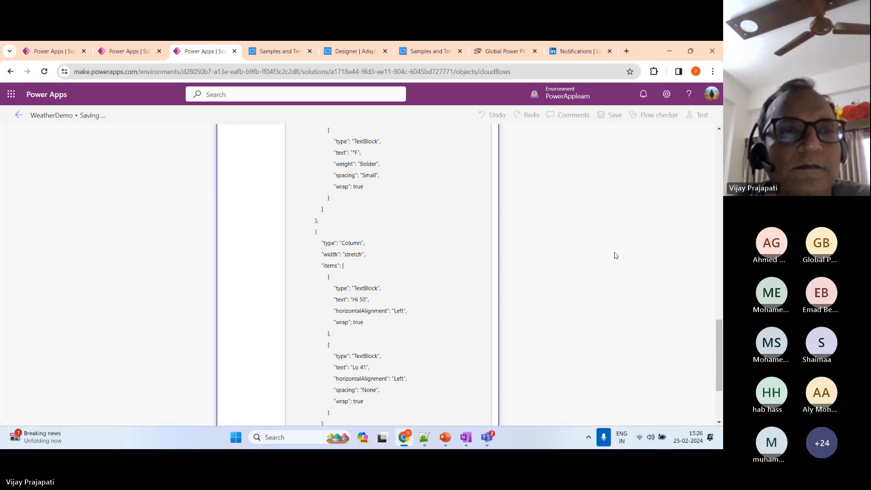
- Check the location and units of the Get current weather action, then collapse it and the Post card in a chat or channel action
scroll(584, 254, up, 10)
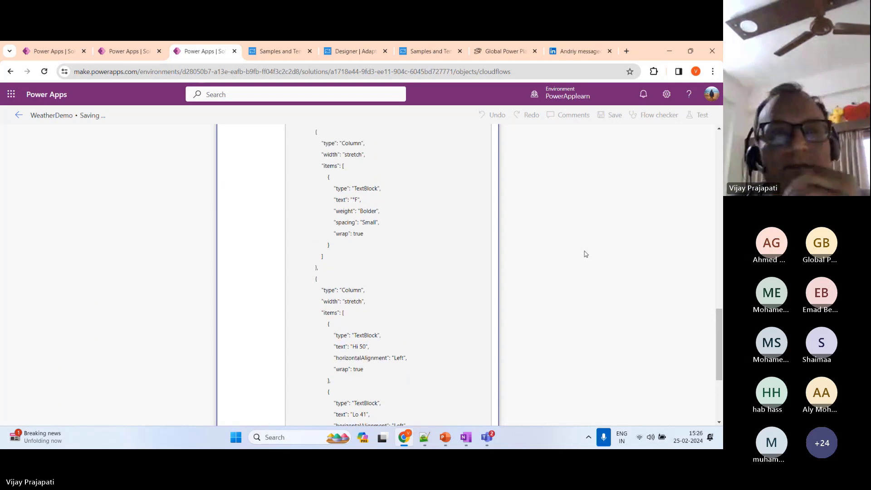
scroll(586, 255, up, 10)
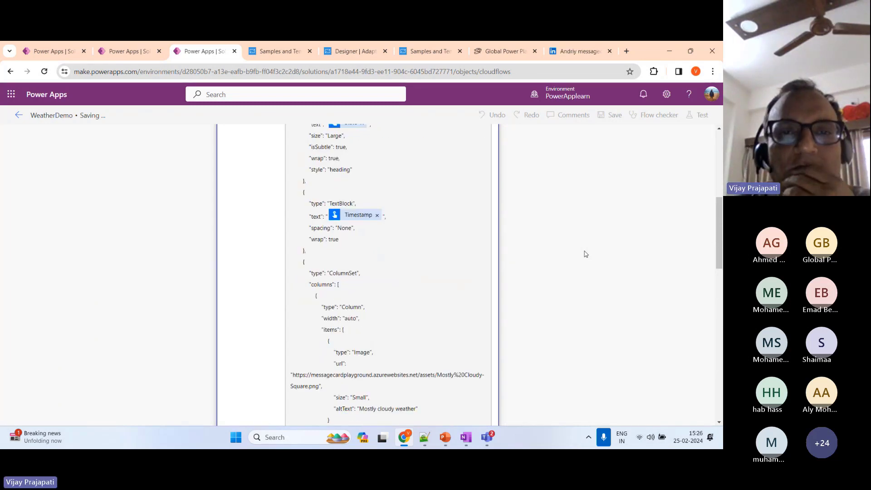
scroll(585, 254, up, 3)
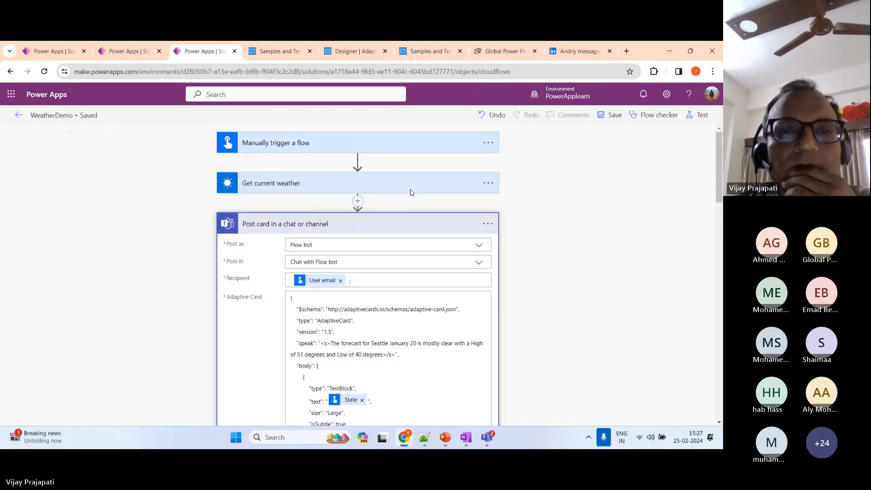
click(397, 190)
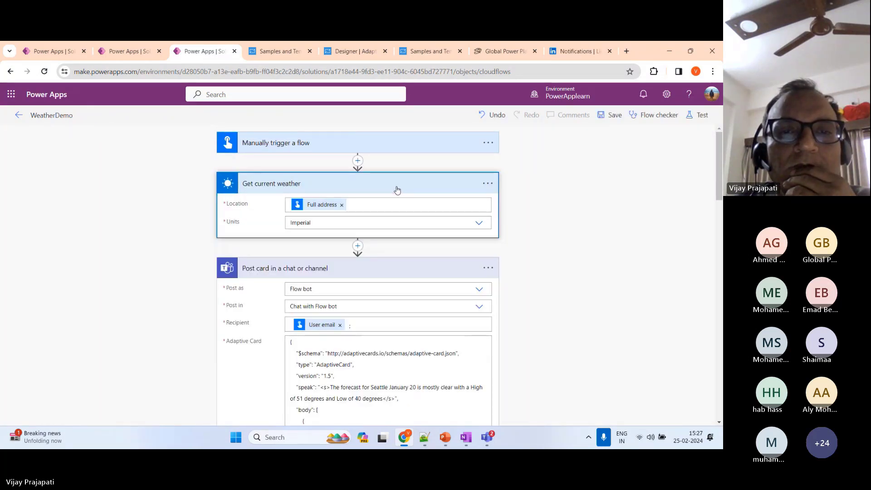
click(397, 190)
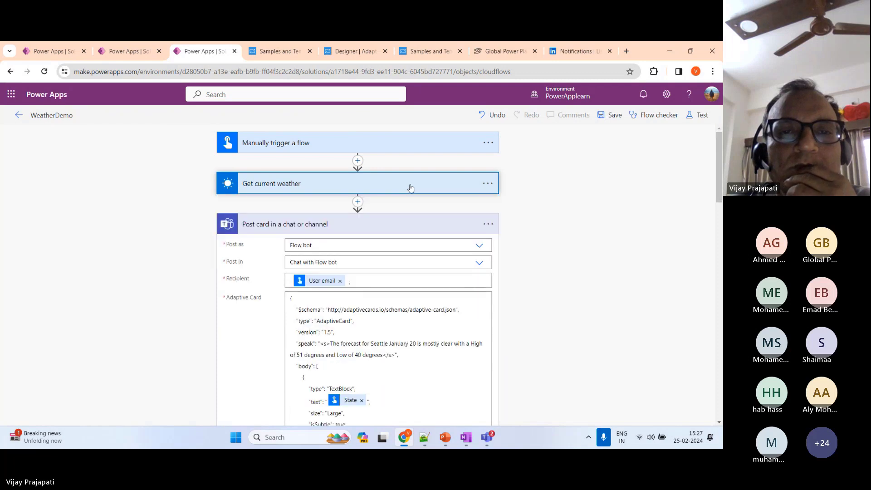
click(353, 226)
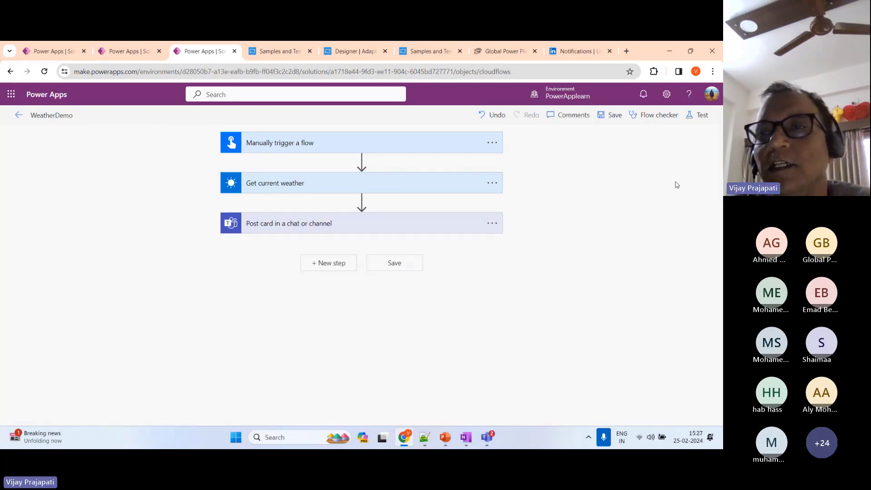
- Run a manual test of the WeatherDemo flow using its MSN Weather and Microsoft Teams connections
click(701, 115)
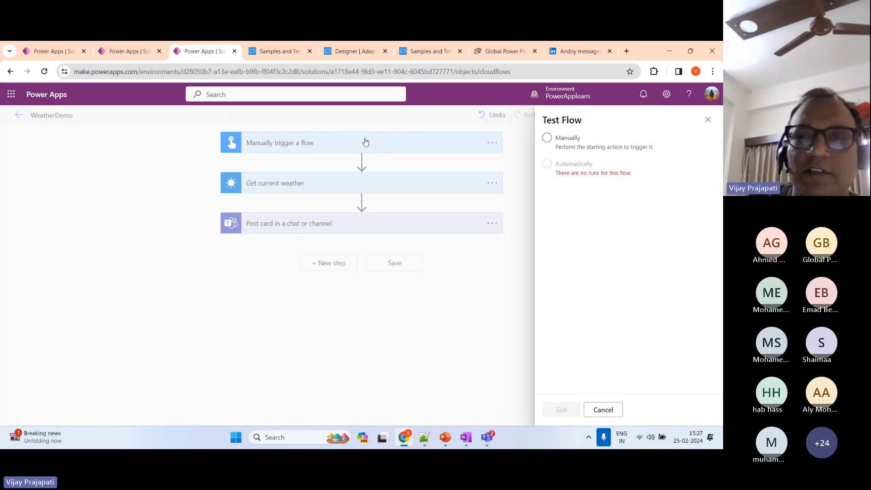
click(547, 138)
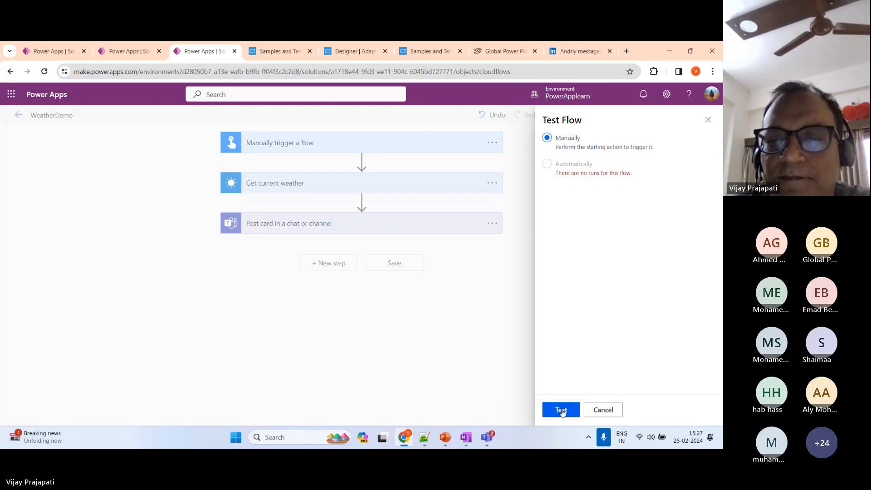
click(559, 410)
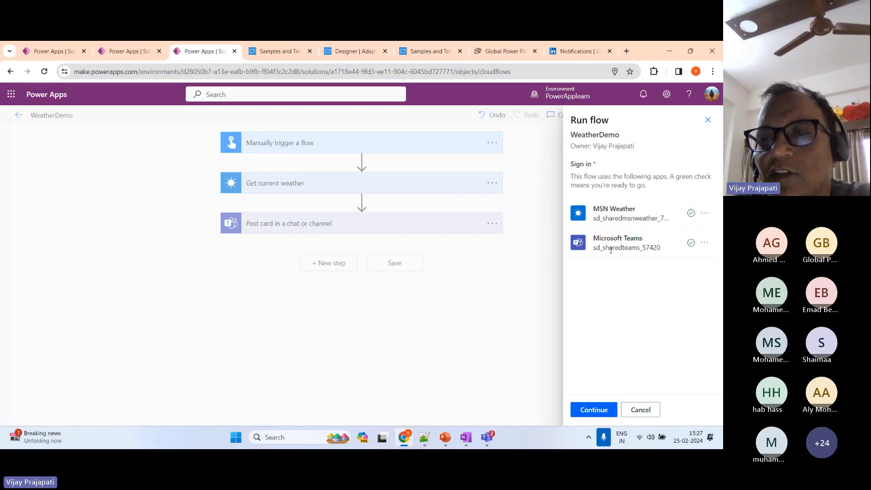
click(590, 410)
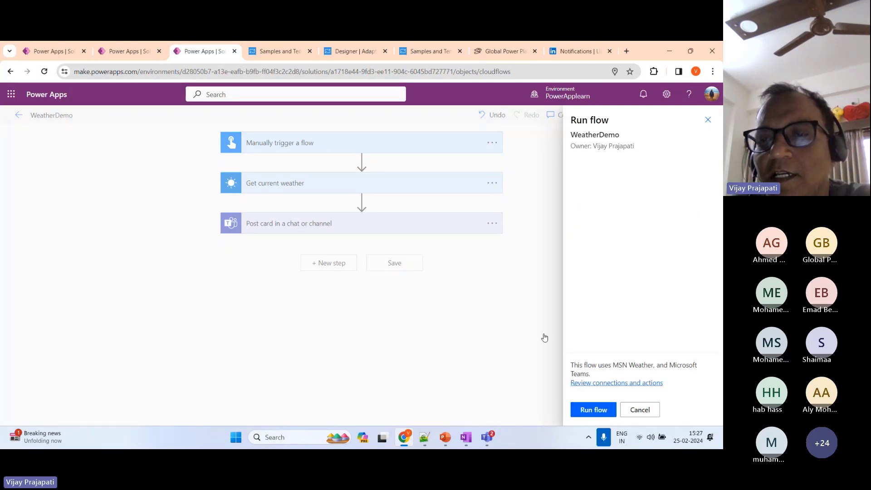
click(586, 410)
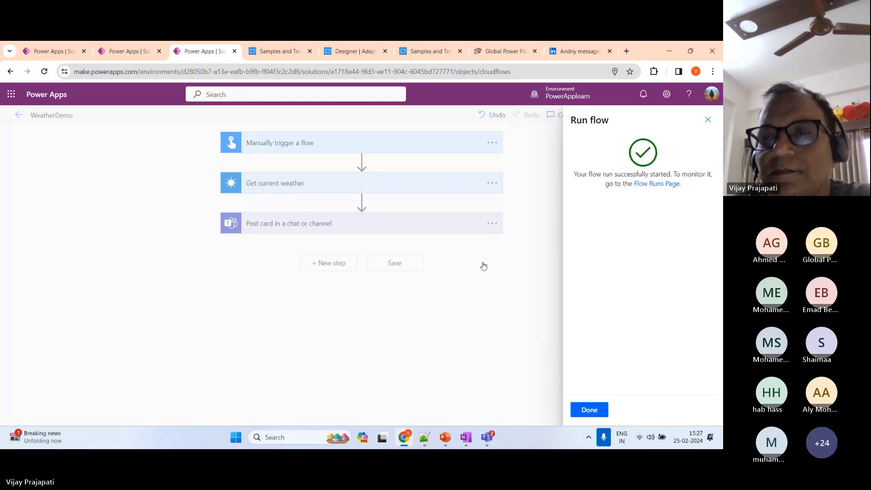
click(590, 410)
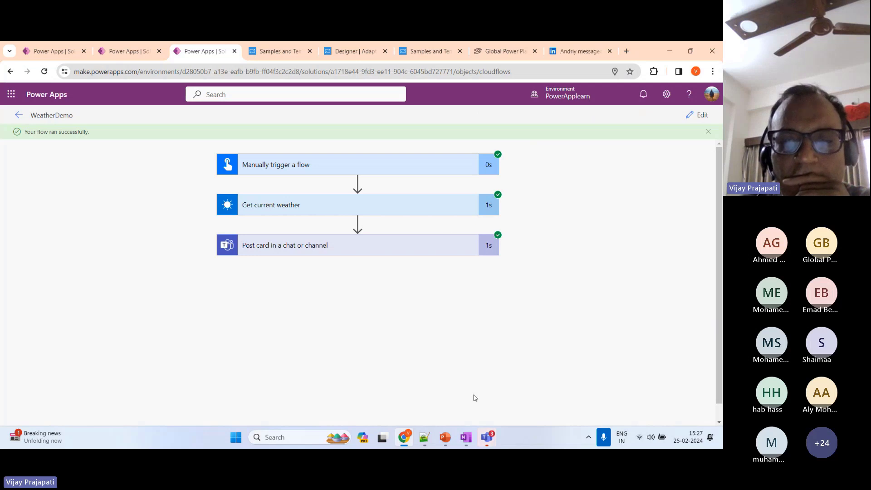
- Switch to Microsoft Teams and check the newest card posted in the Workflows chat
mouse_move(483, 442)
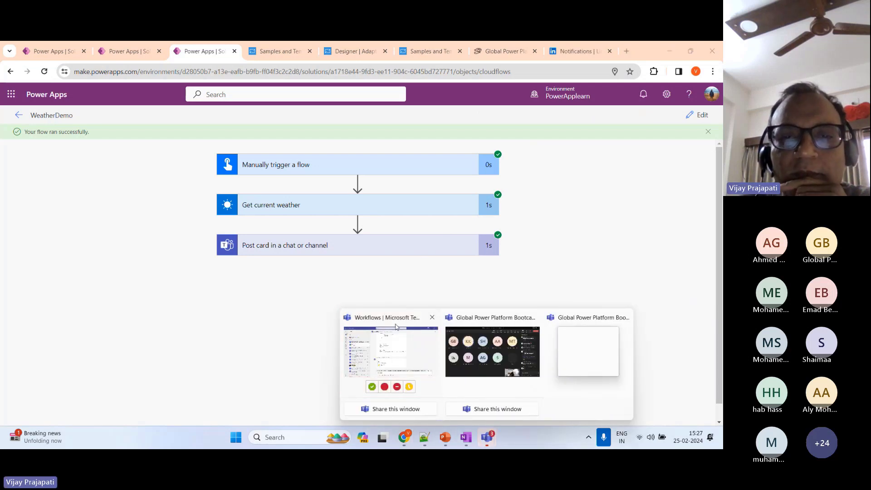
click(354, 313)
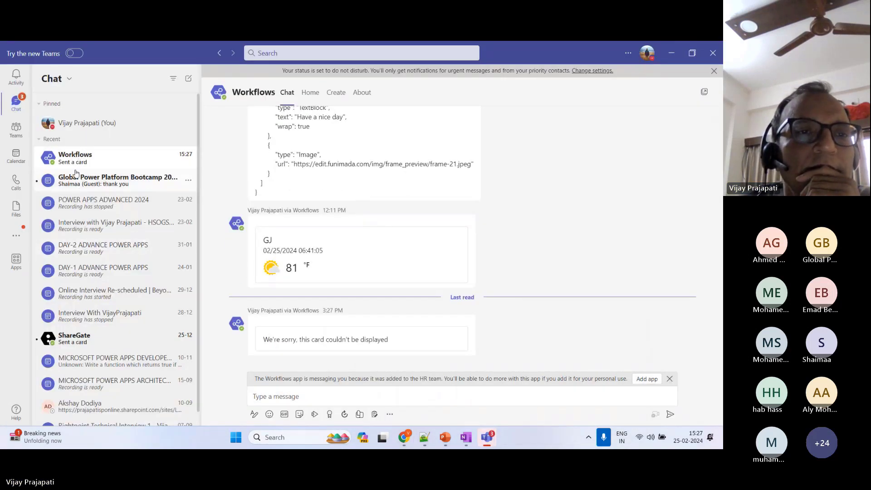
click(75, 176)
click(73, 159)
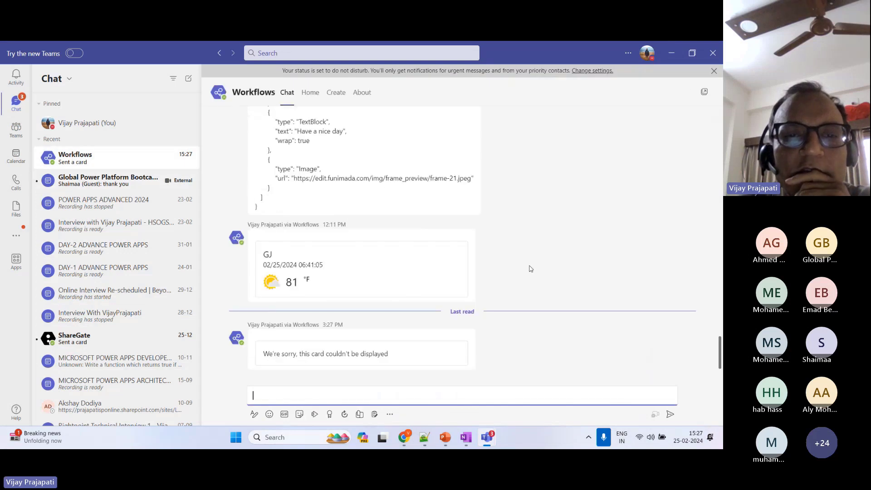
click(568, 256)
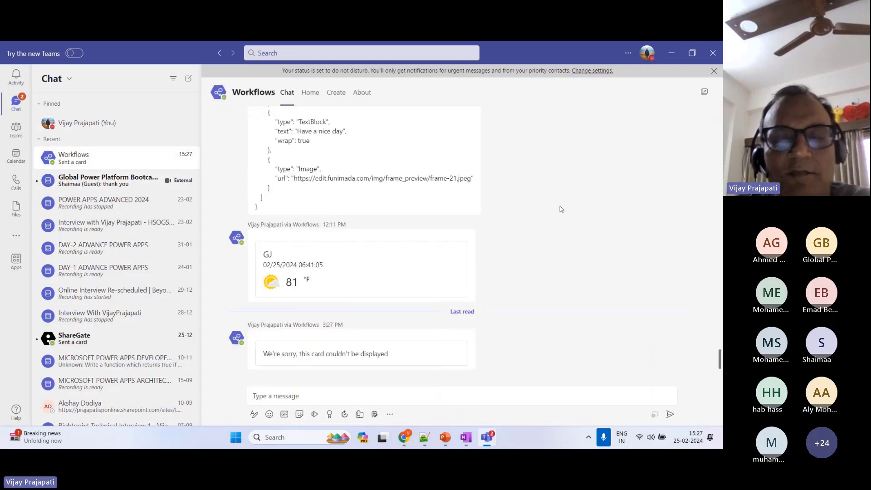
- Switch to the Adaptive Cards designer in Chrome, set the weather card's target version to 1.4 and copy the card payload
click(405, 437)
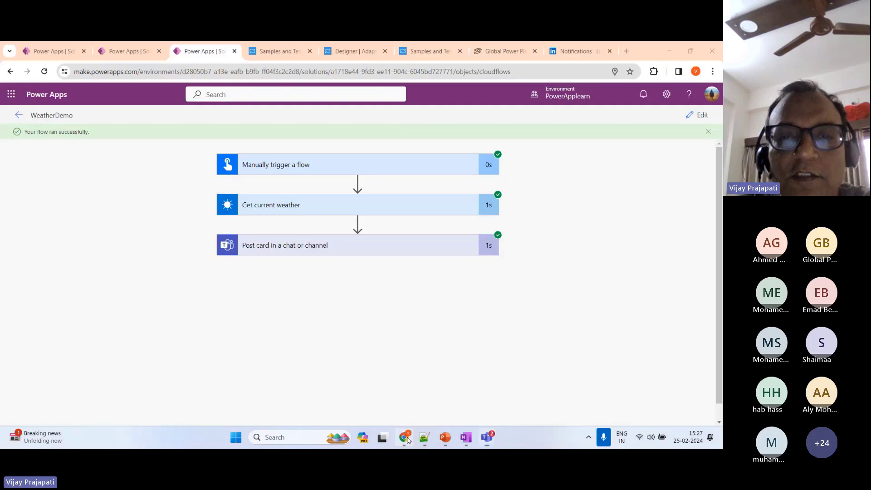
click(279, 51)
click(336, 51)
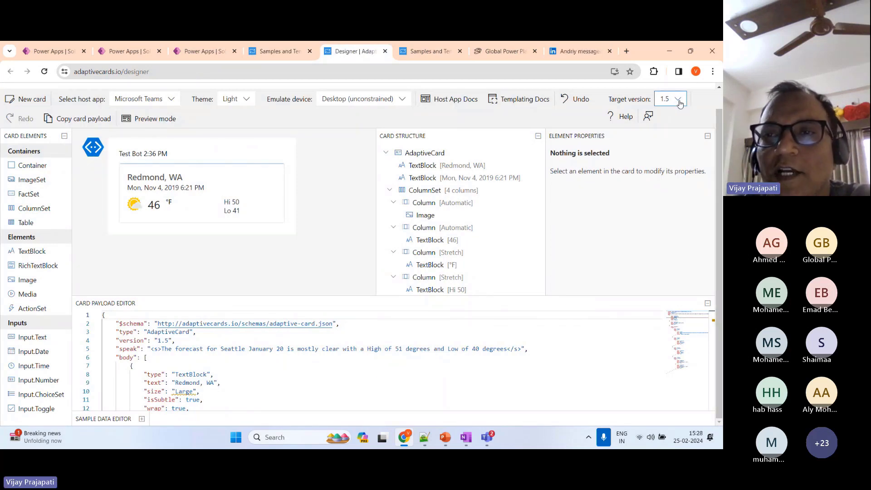
click(678, 99)
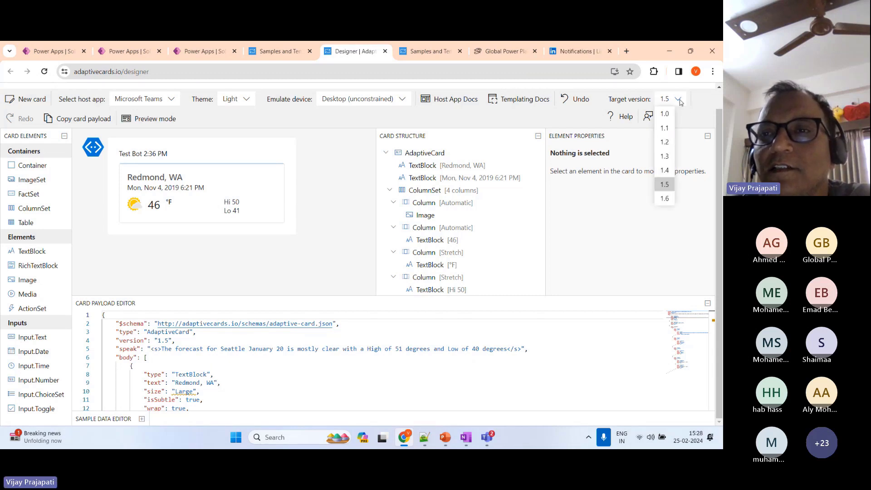
click(664, 171)
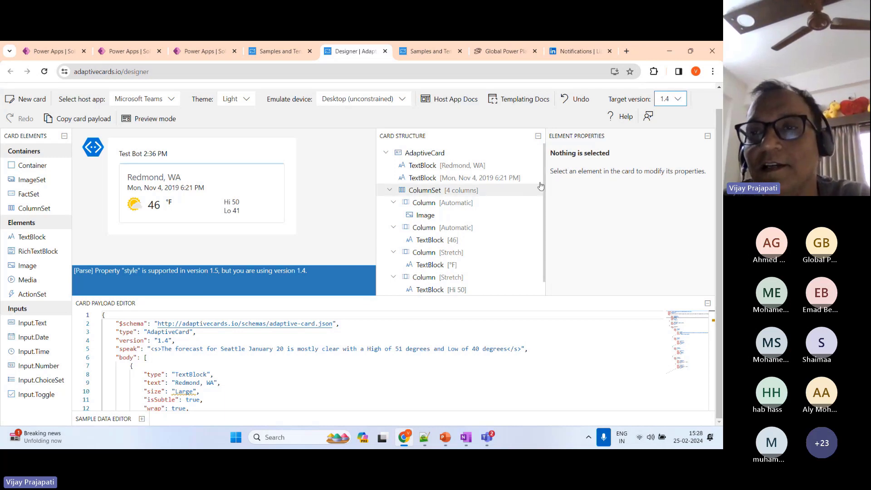
click(85, 120)
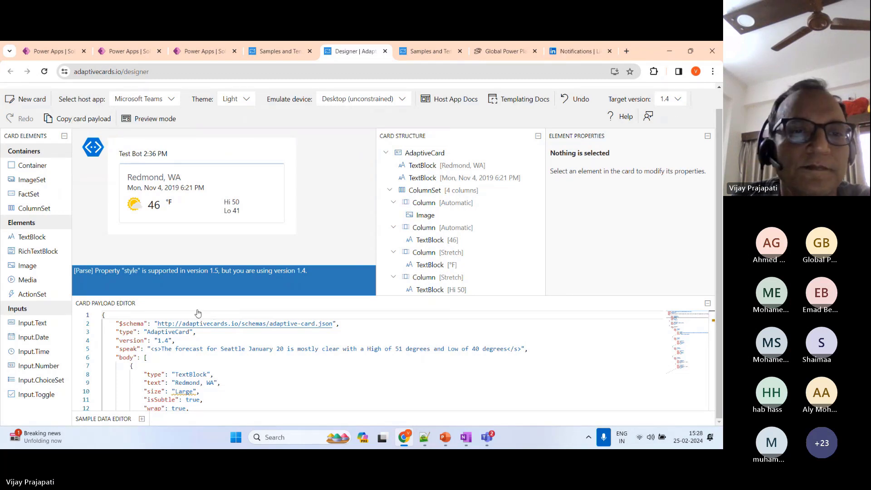
click(235, 359)
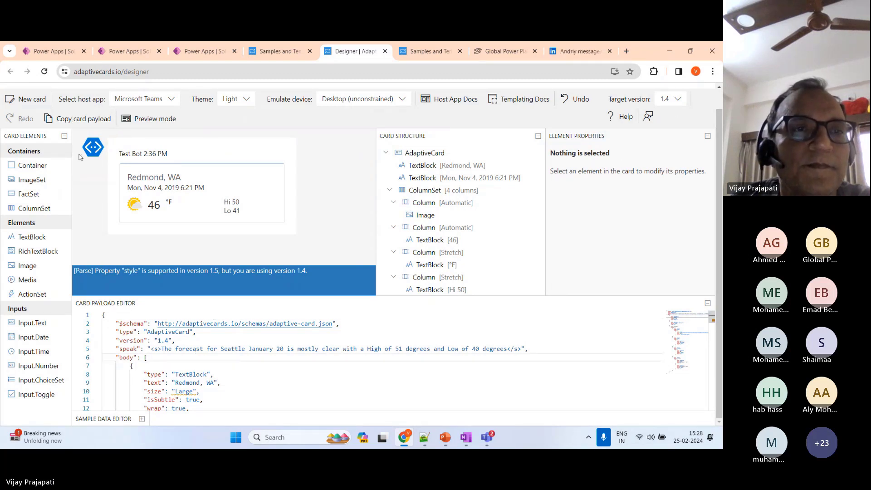
- Reopen the WeatherDemo flow for editing and clear all Adaptive Card JSON from the Post card in a chat or channel action
click(198, 55)
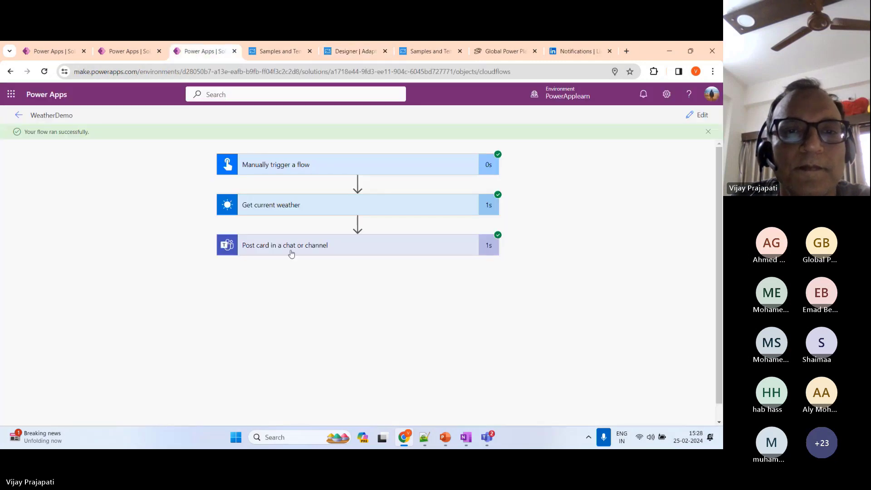
click(703, 116)
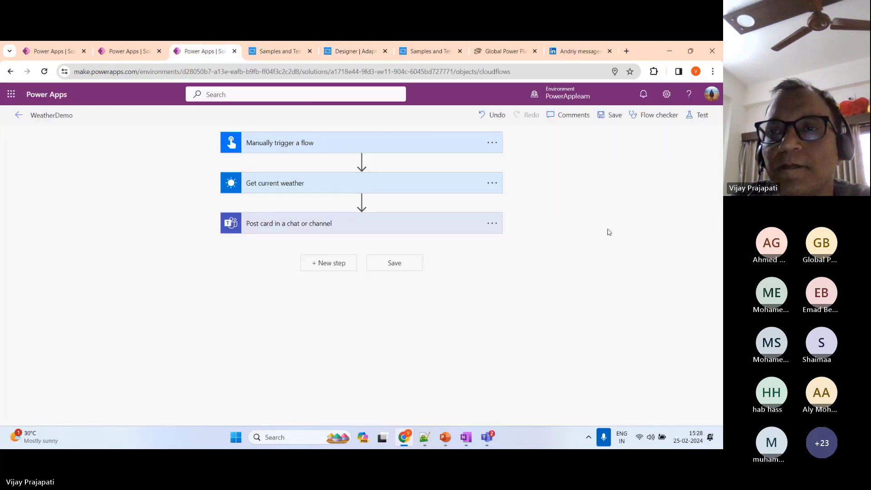
click(365, 228)
scroll(363, 236, down, 3)
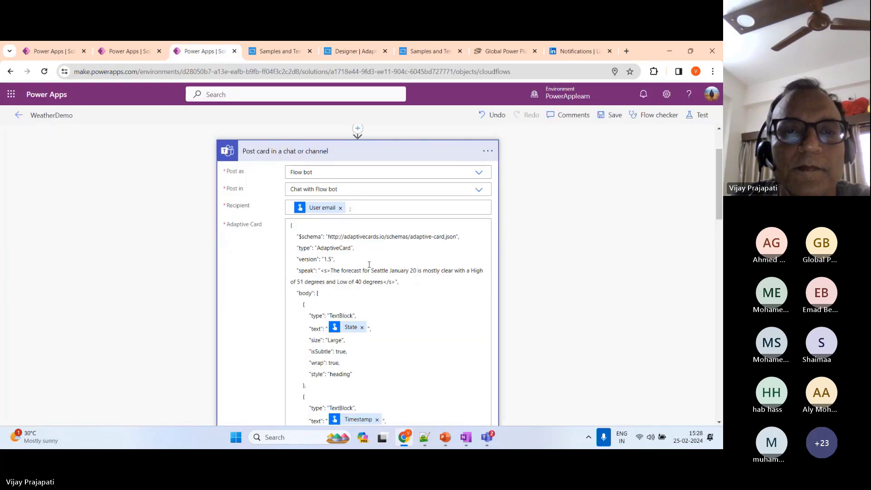
click(393, 270)
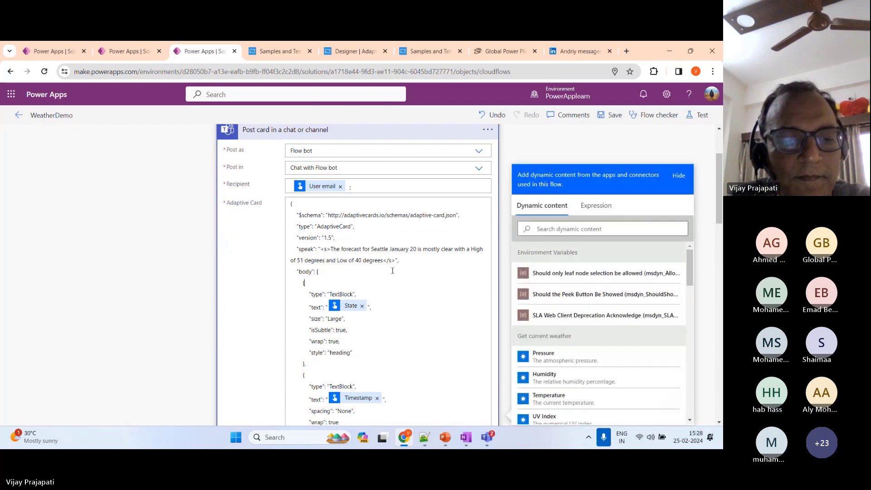
key(ctrl+a)
key(BackSpace)
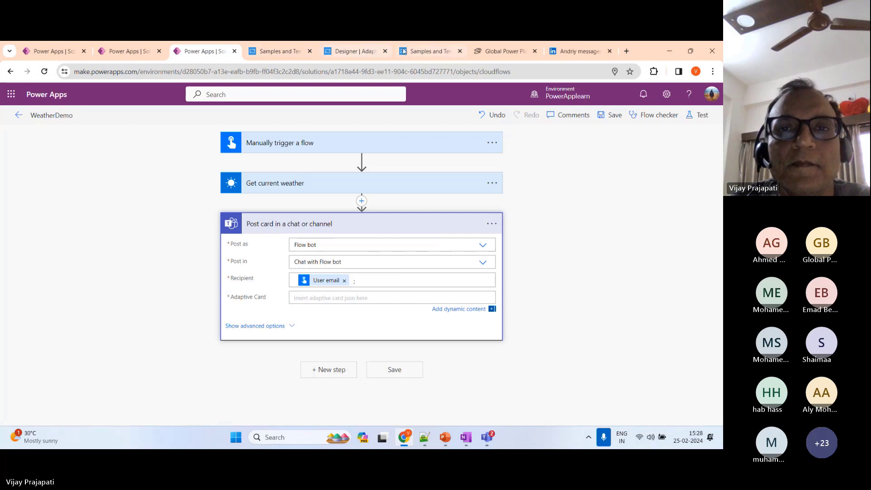
- Copy the version 1.4 card payload from the designer and paste it into the Post card action's Adaptive Card field
click(354, 51)
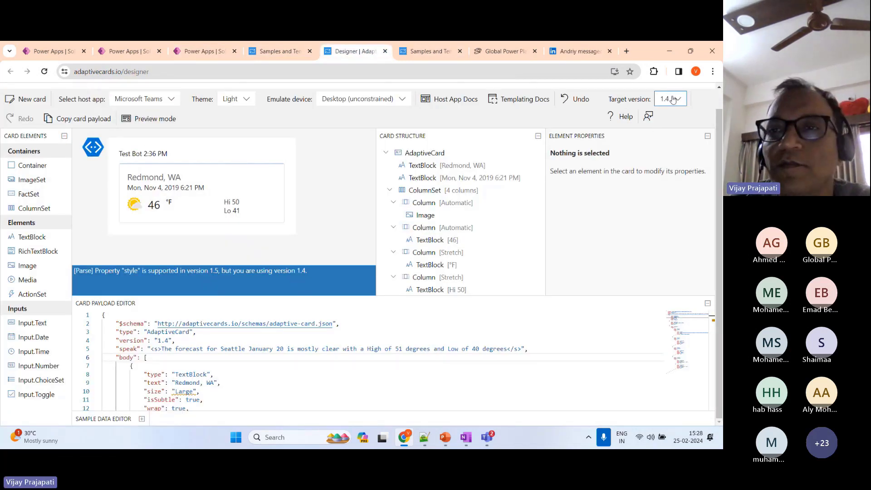
click(70, 122)
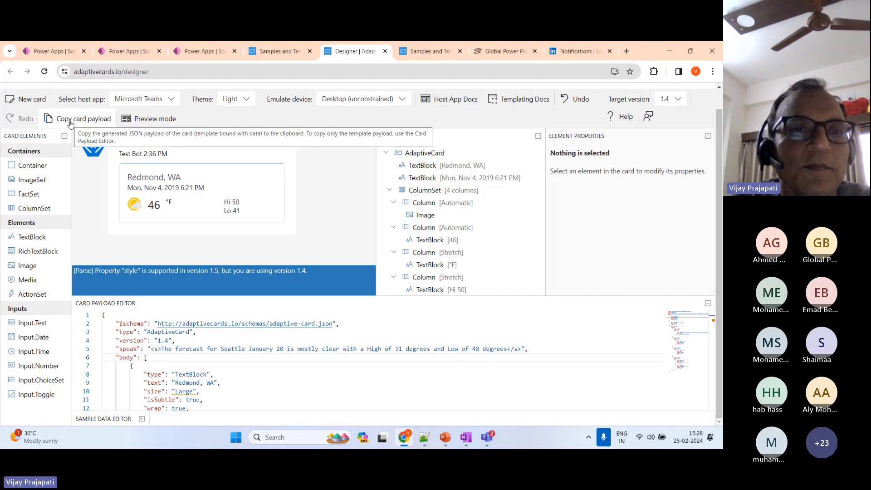
click(193, 50)
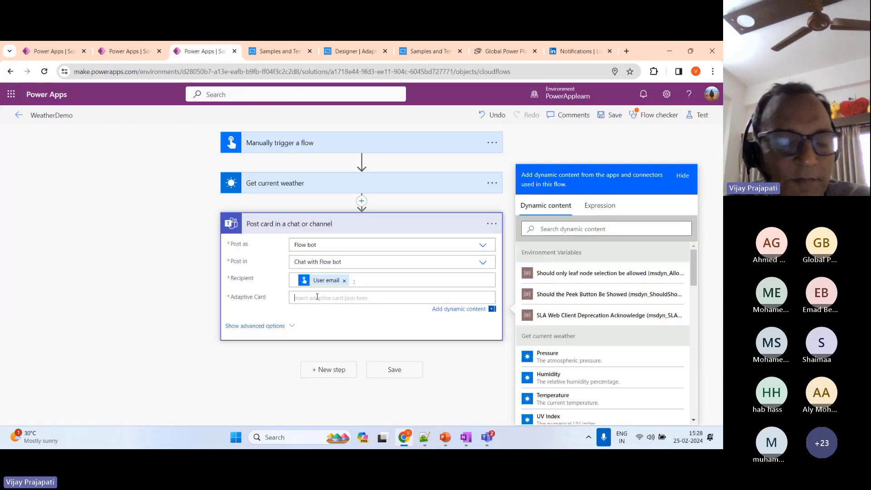
key(ctrl+v)
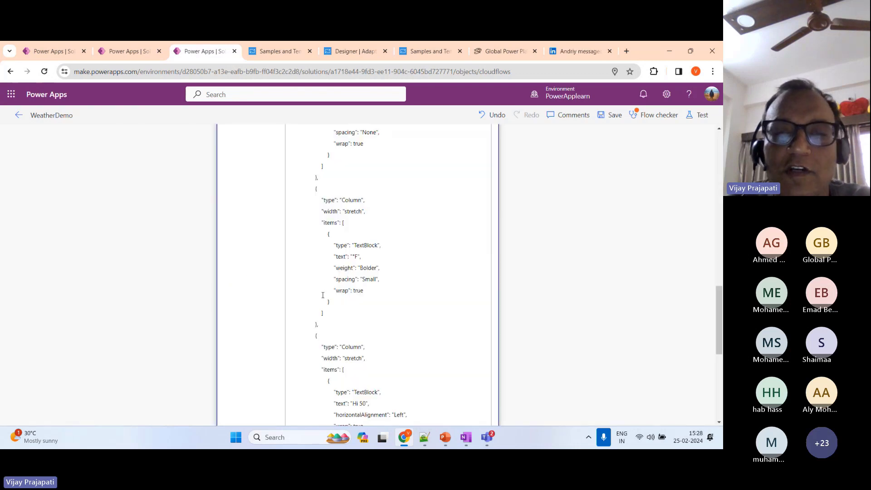
scroll(151, 281, up, 15)
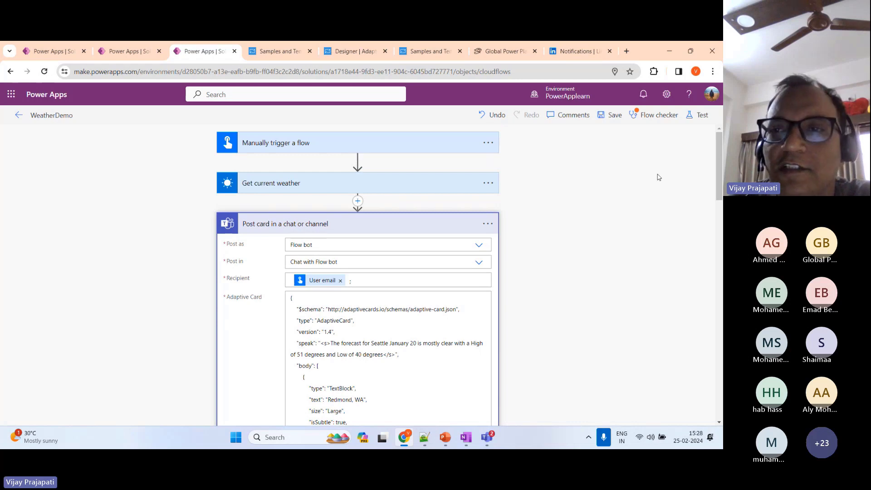
- Replace the first TextBlock's location text in the new card JSON with the trigger's State dynamic value, keeping the quotes
scroll(360, 255, down, 3)
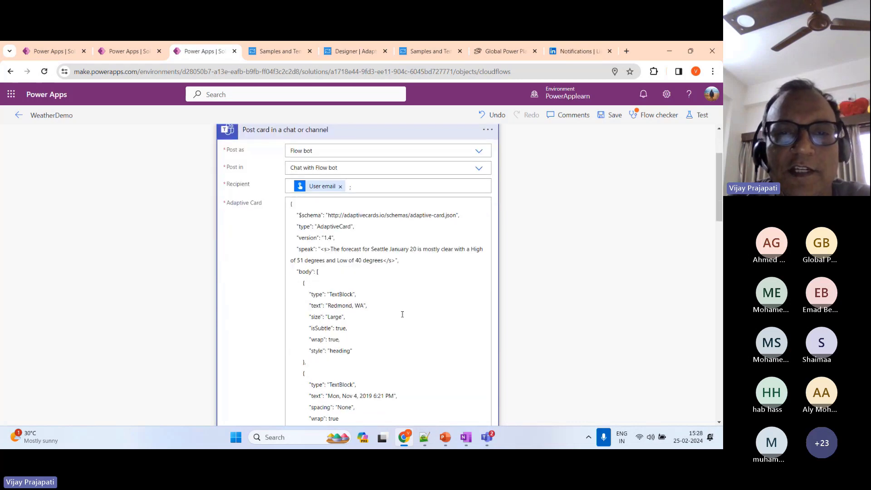
drag(328, 258, 364, 258)
key(BackSpace)
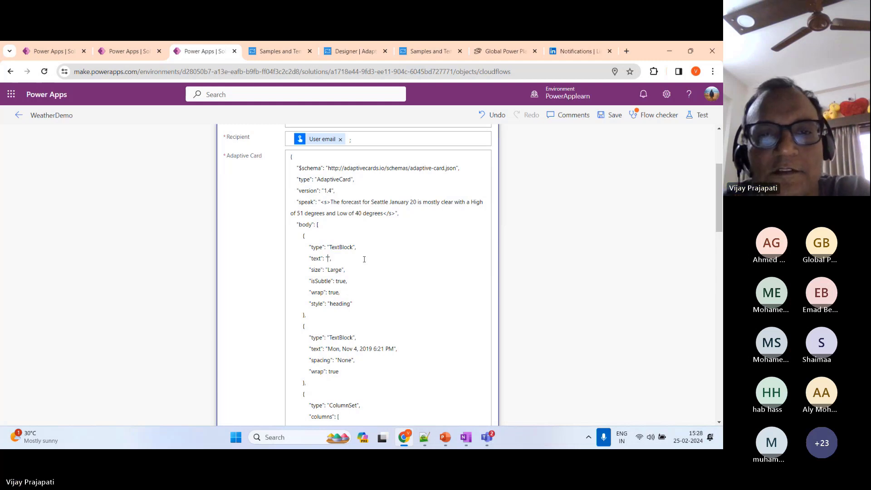
scroll(467, 260, down, 3)
scroll(466, 260, up, 3)
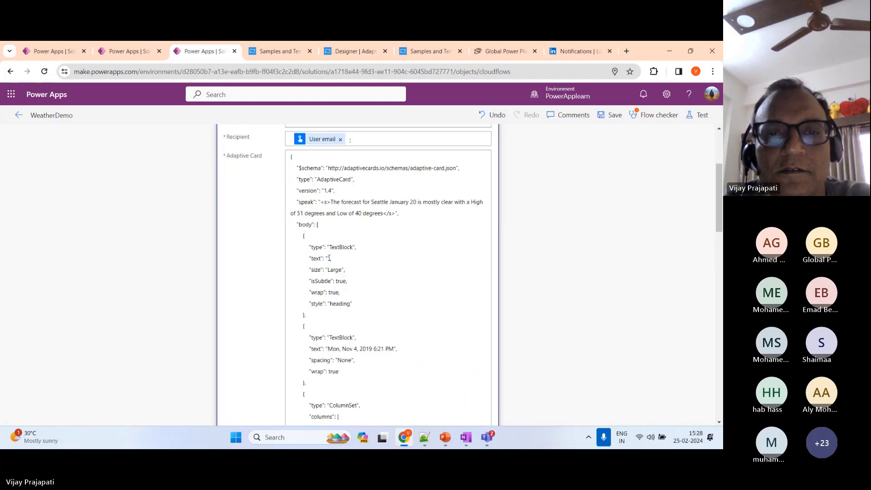
scroll(508, 280, down, 15)
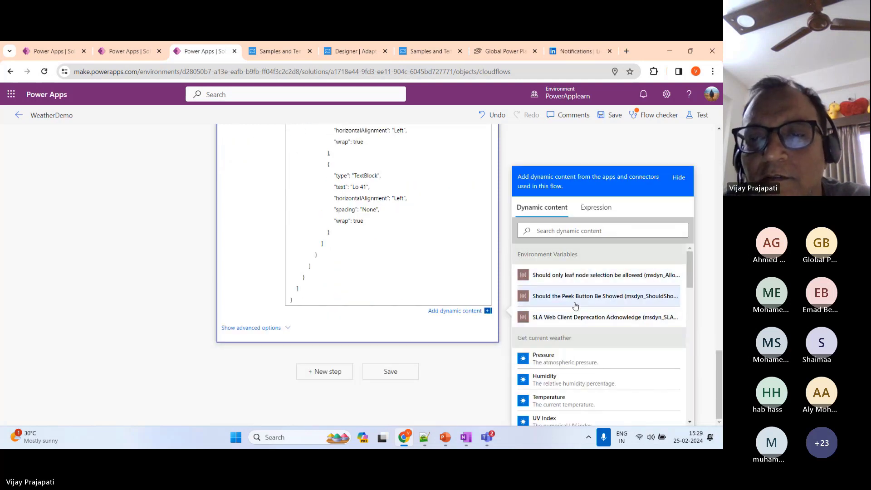
scroll(565, 309, down, 1)
scroll(565, 309, down, 7)
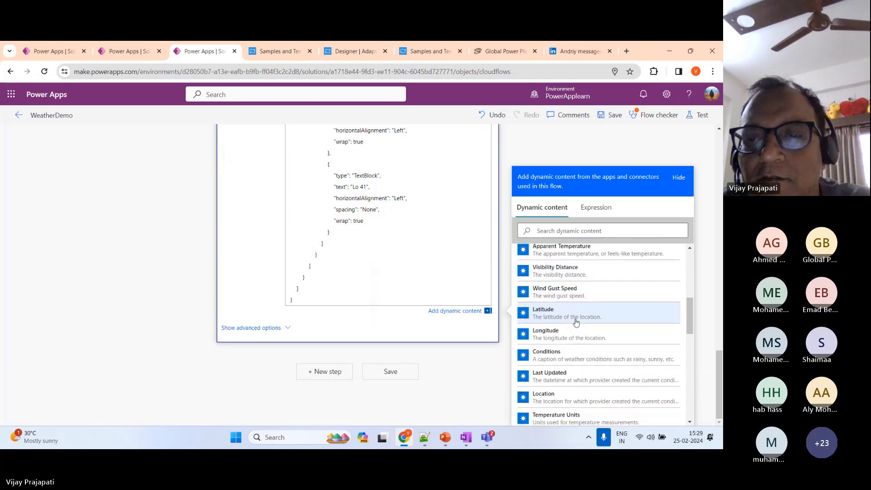
scroll(576, 314, up, 8)
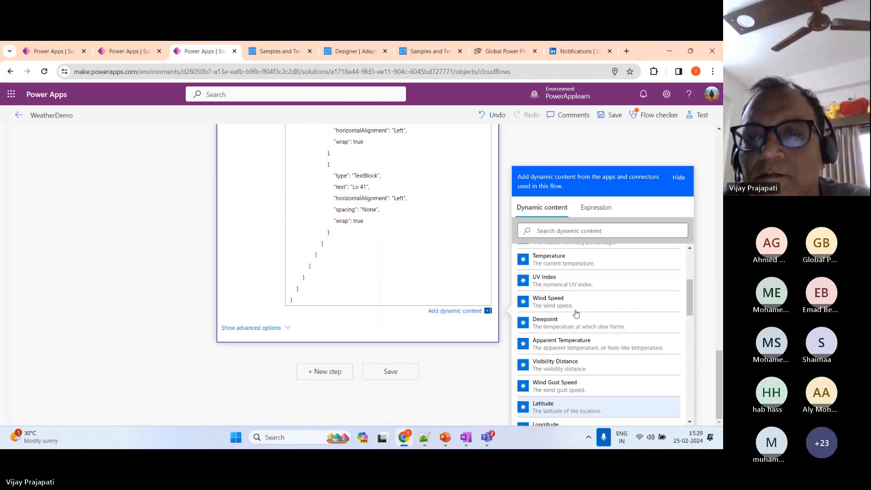
scroll(576, 313, down, 10)
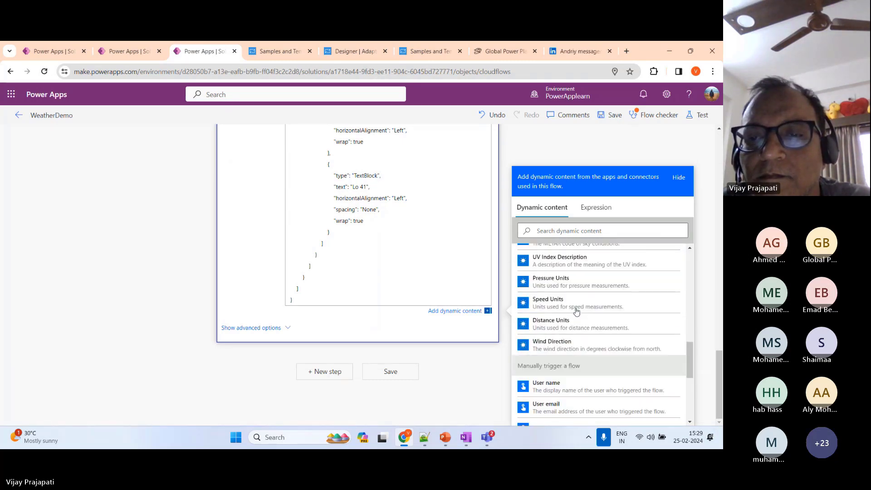
scroll(576, 314, down, 1)
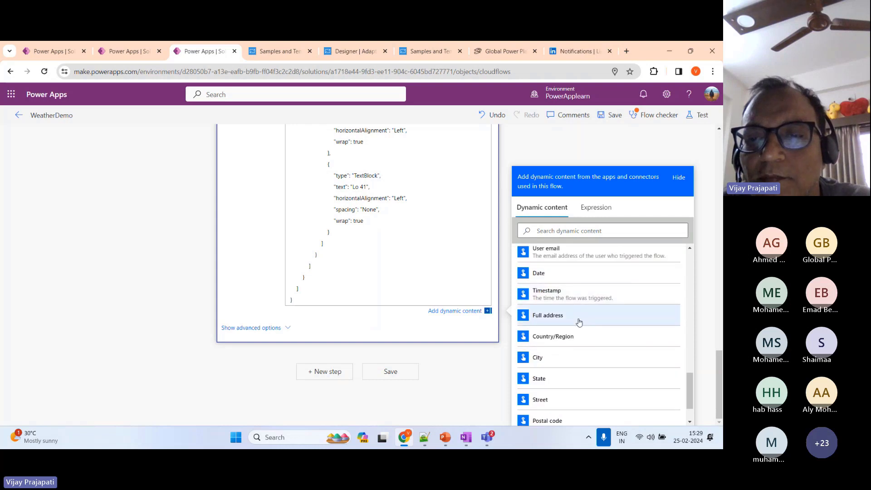
scroll(576, 323, down, 1)
scroll(472, 284, up, 10)
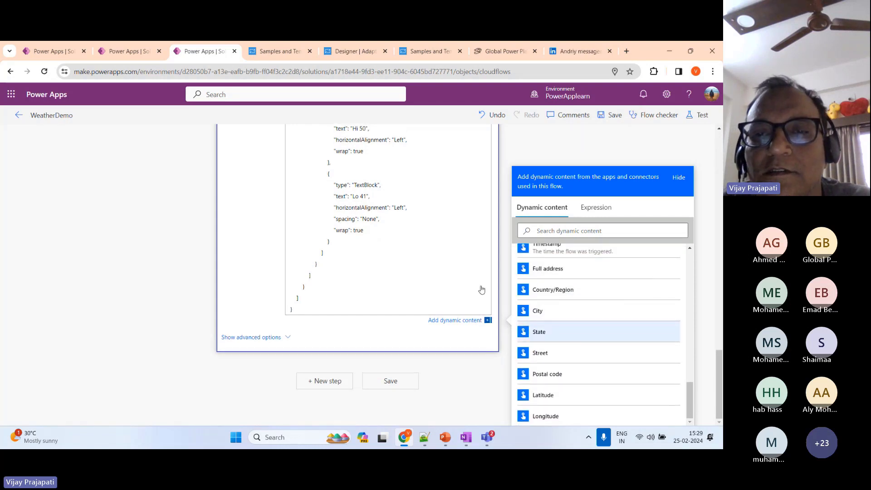
- Replace the date text in the card JSON's second TextBlock with the trigger's Timestamp dynamic value, keeping the quotes
scroll(458, 268, up, 6)
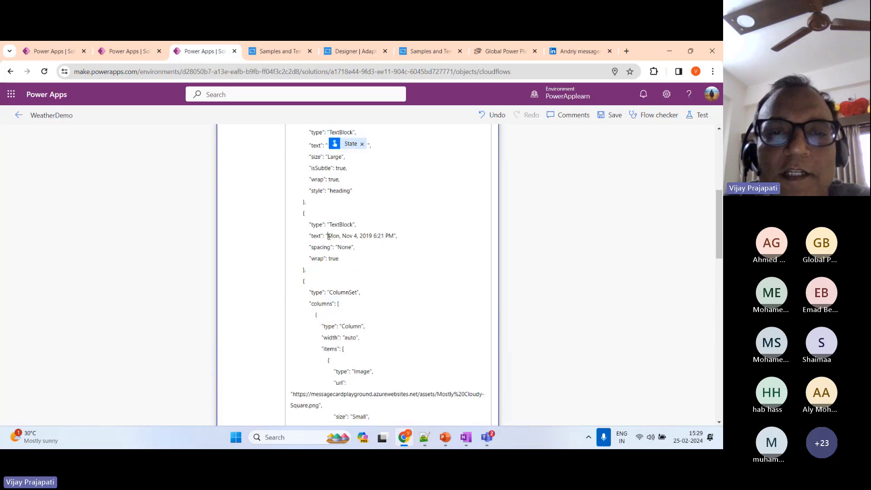
drag(328, 236, 394, 236)
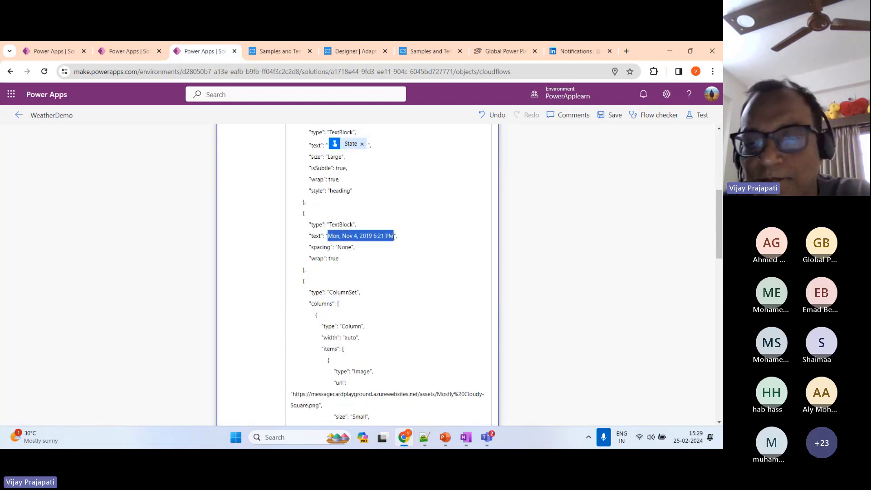
key(BackSpace)
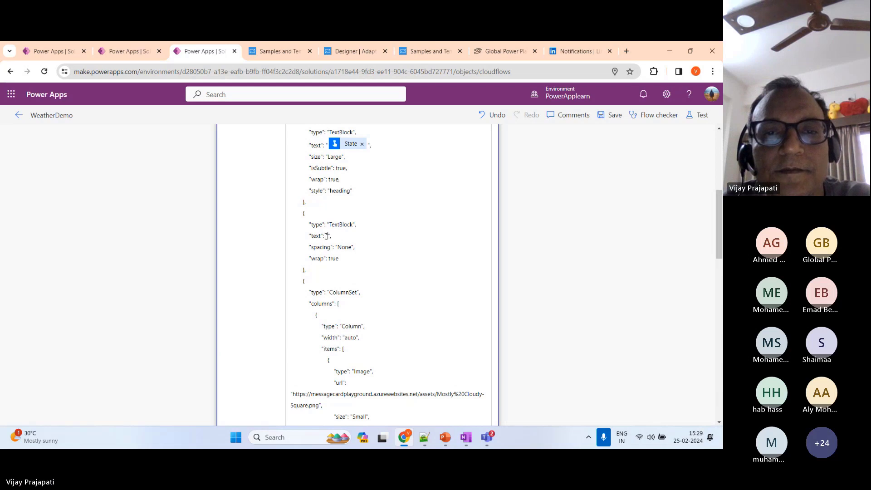
scroll(623, 310, down, 4)
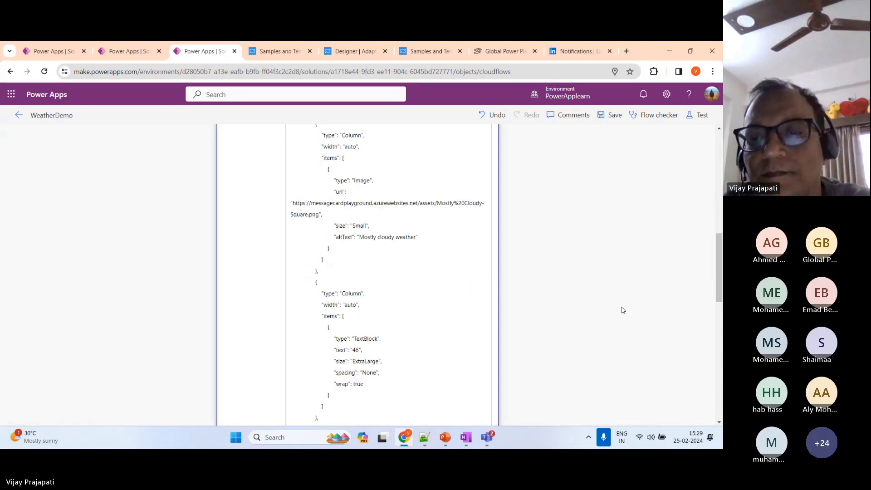
scroll(623, 310, down, 6)
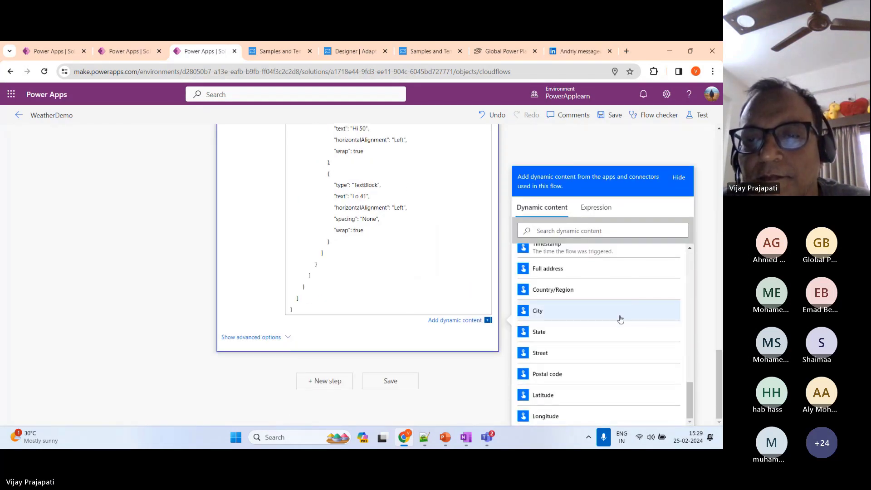
scroll(620, 319, up, 3)
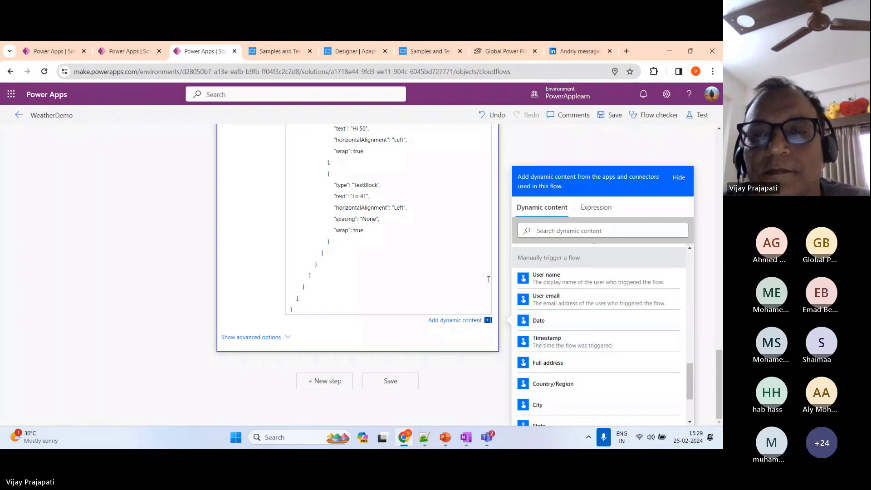
- Replace the 46 in the ExtraLarge TextBlock of the card JSON with the Temperature dynamic value from Get current weather
scroll(468, 268, up, 5)
scroll(468, 268, up, 3)
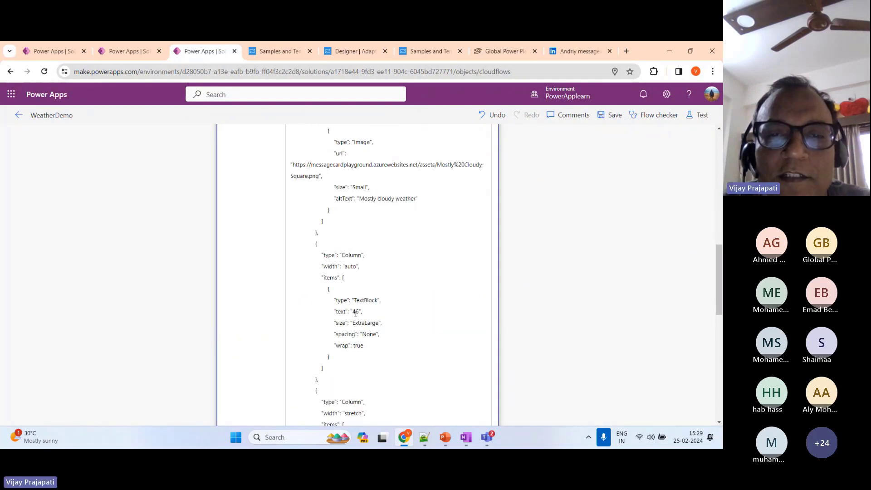
drag(354, 311, 356, 312)
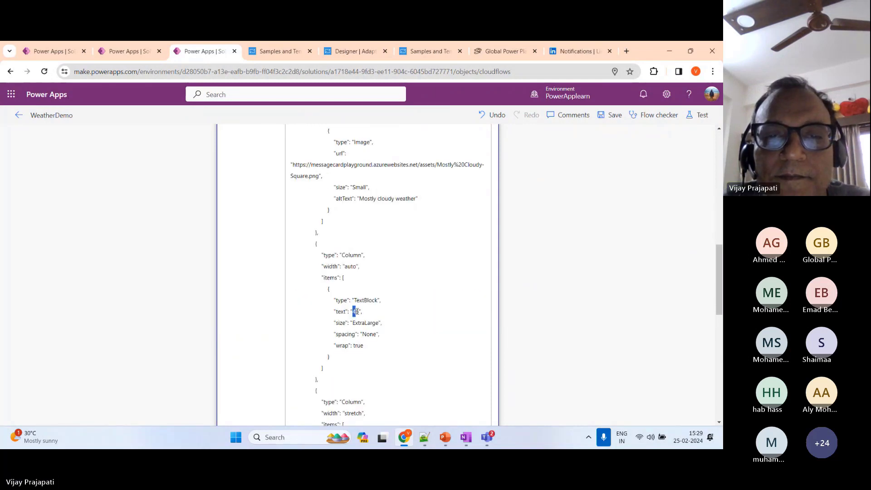
key(BackSpace)
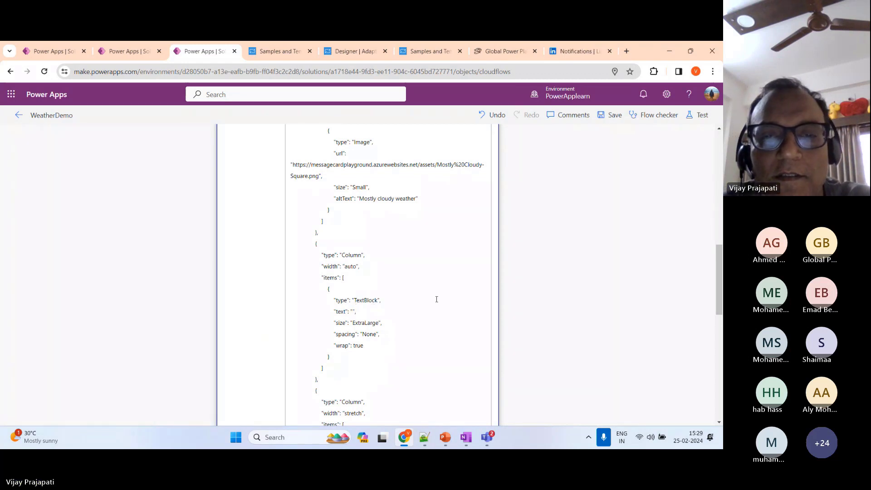
scroll(562, 307, down, 7)
scroll(594, 309, down, 2)
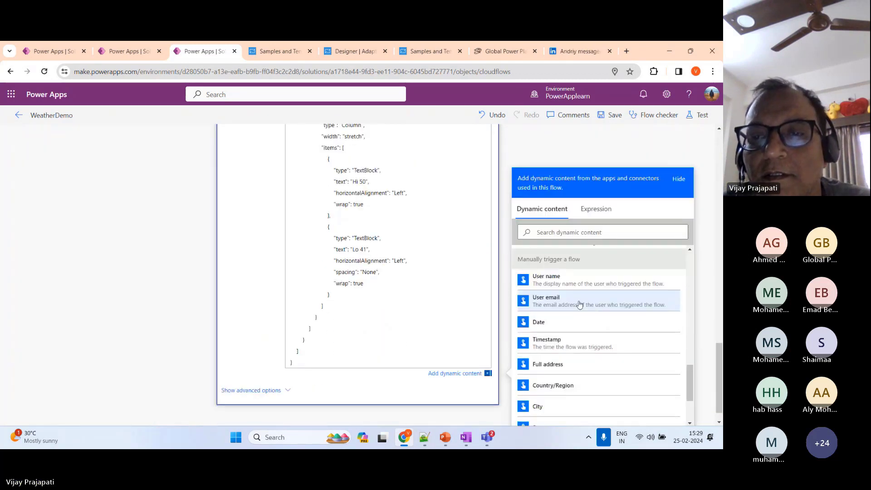
scroll(585, 324, up, 1)
scroll(586, 325, up, 6)
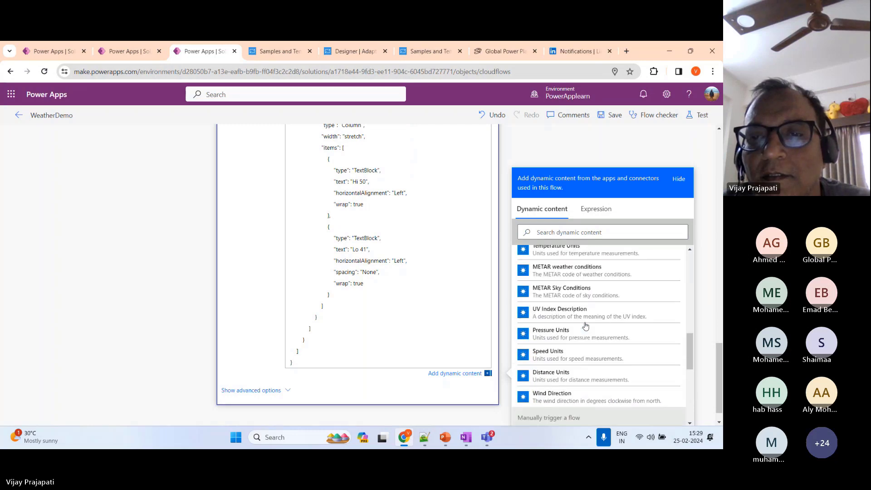
scroll(585, 326, up, 5)
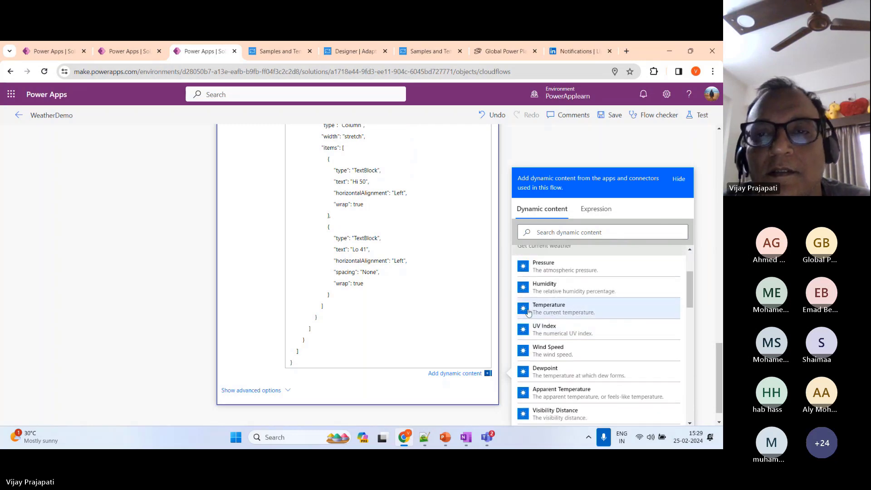
scroll(550, 318, up, 4)
scroll(454, 247, up, 10)
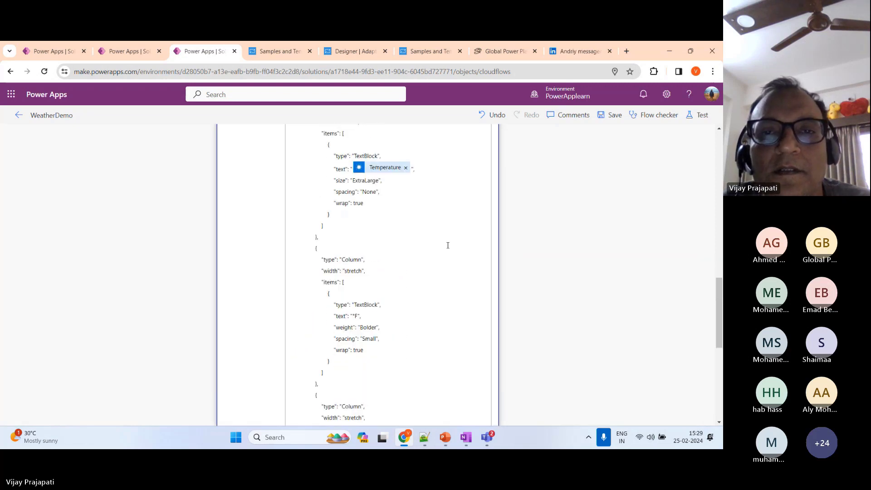
- Save the WeatherDemo flow and run a manual test of it
click(613, 115)
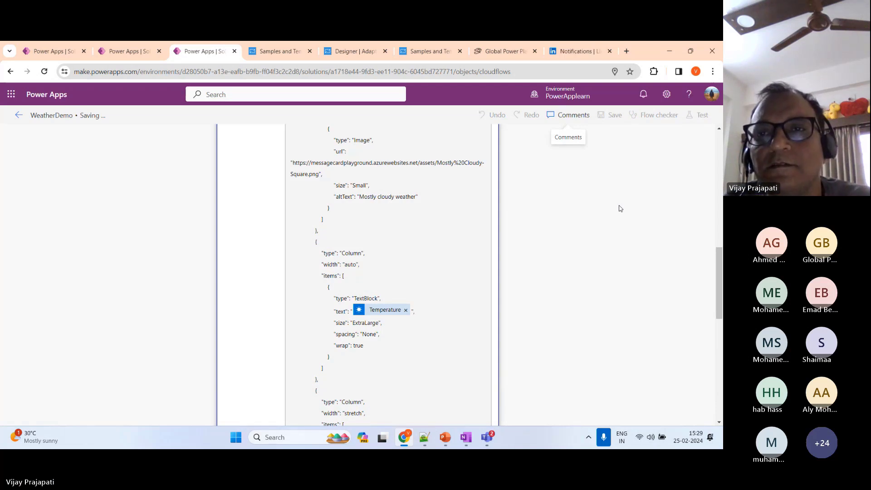
click(703, 116)
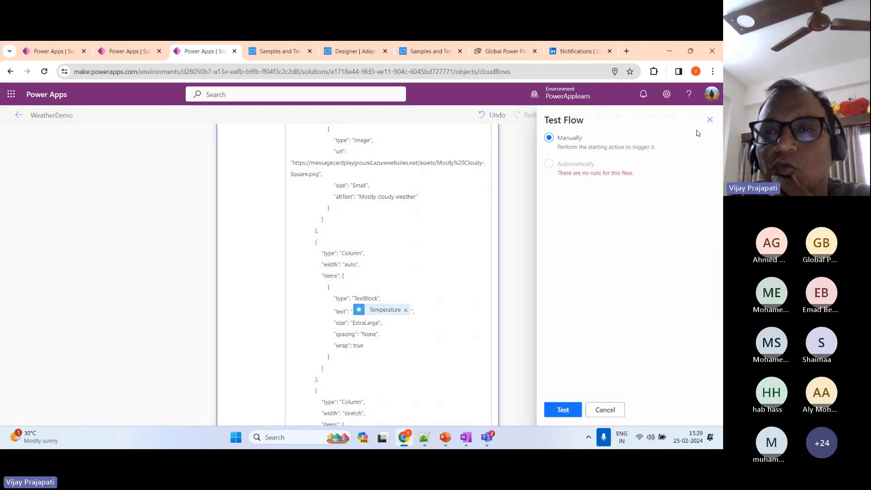
click(562, 410)
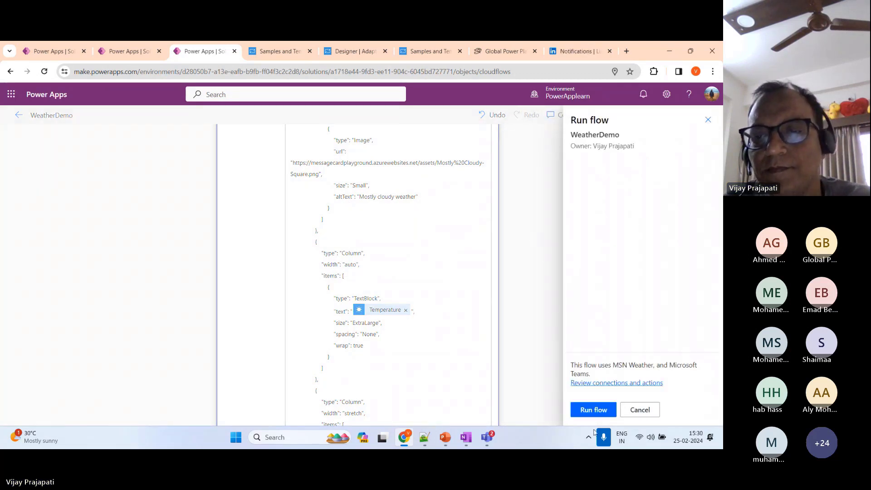
click(589, 410)
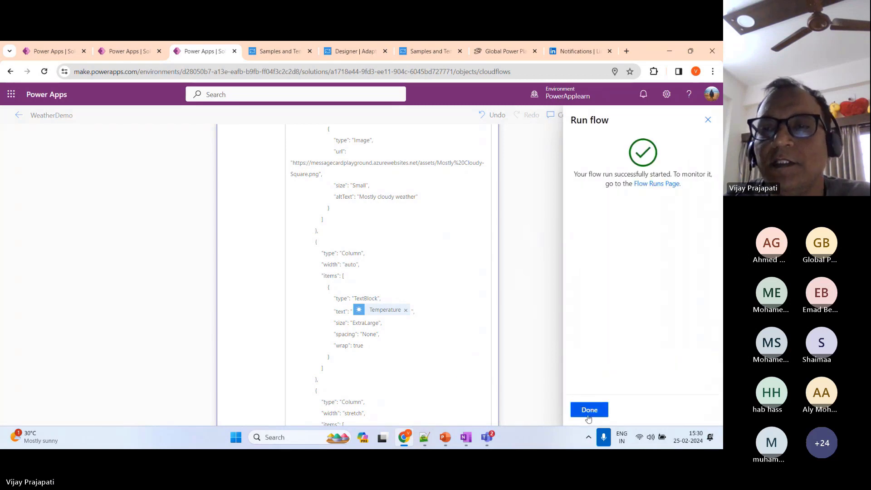
click(589, 410)
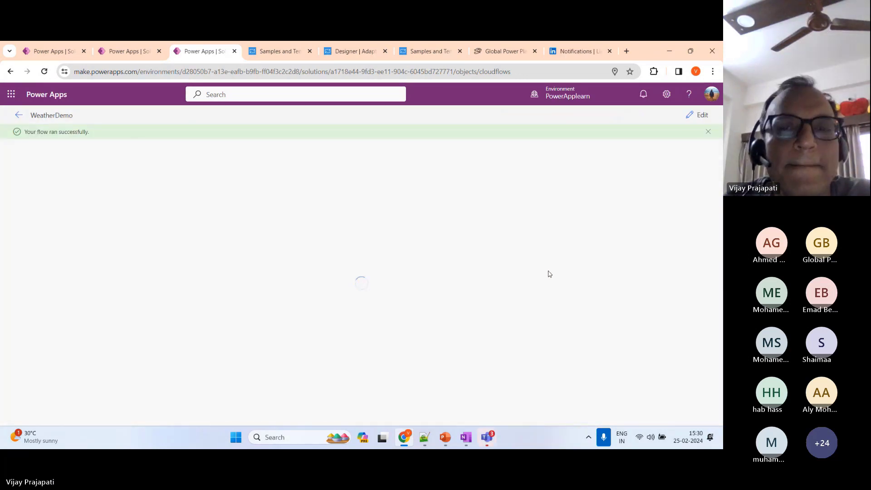
- Switch to the Workflows chat in Teams and examine the state, timestamp, temperature and Hi/Lo values on the newly posted weather card
mouse_move(493, 443)
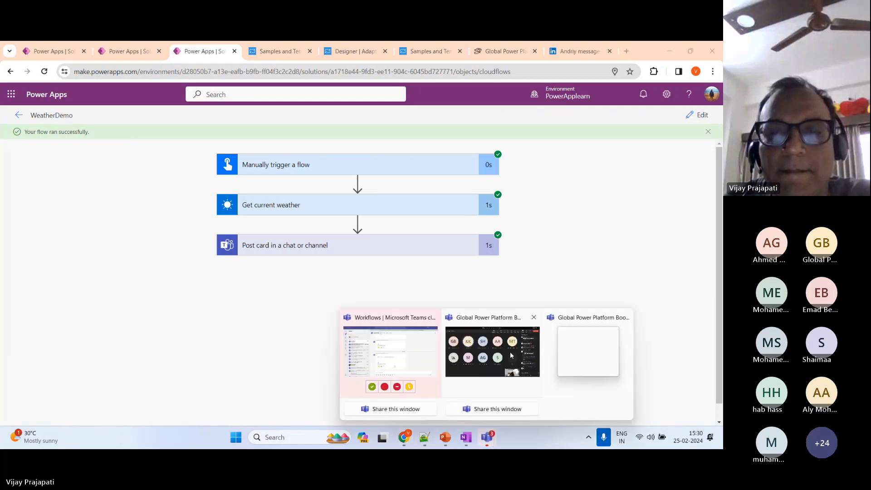
click(404, 317)
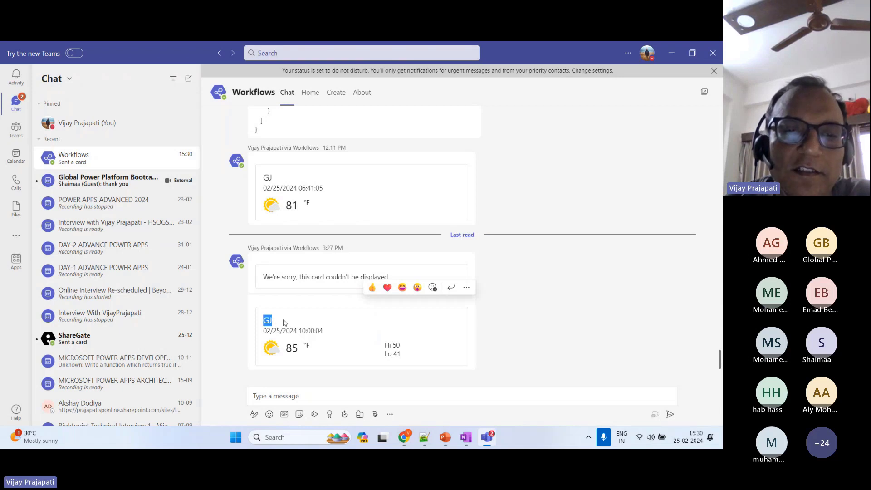
drag(286, 350, 316, 352)
drag(267, 336, 299, 331)
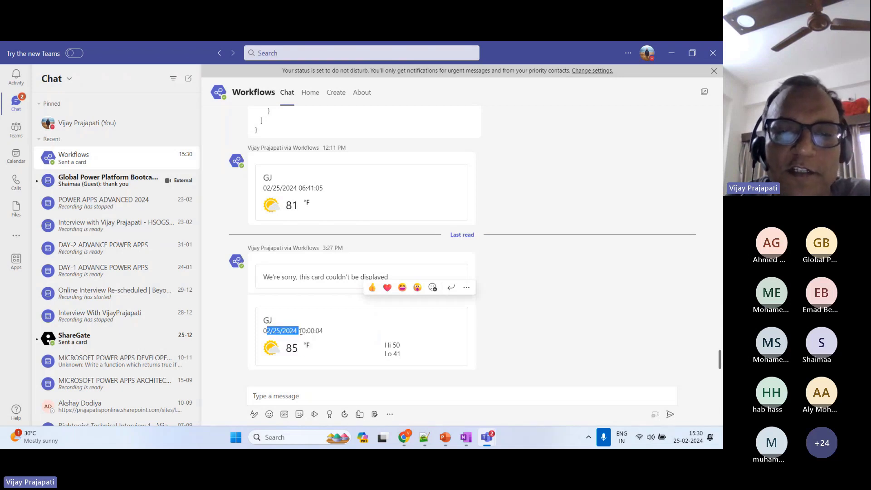
drag(385, 345, 413, 348)
click(386, 354)
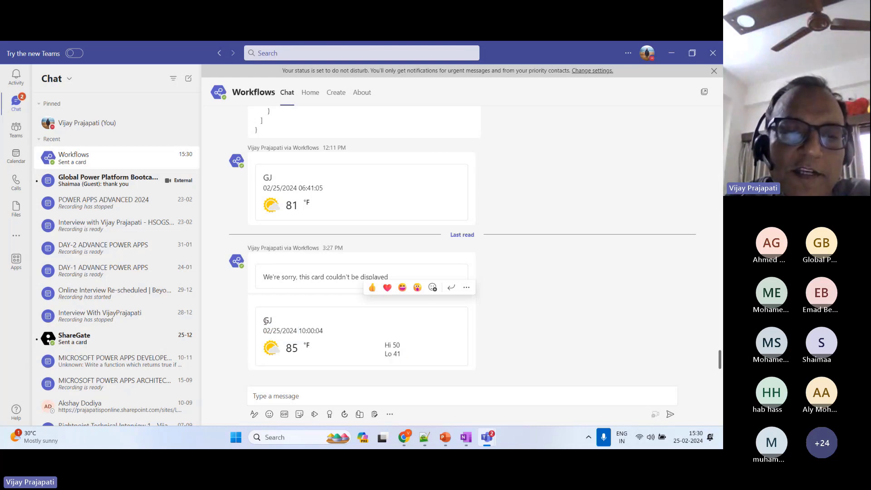
drag(266, 321, 326, 348)
click(331, 349)
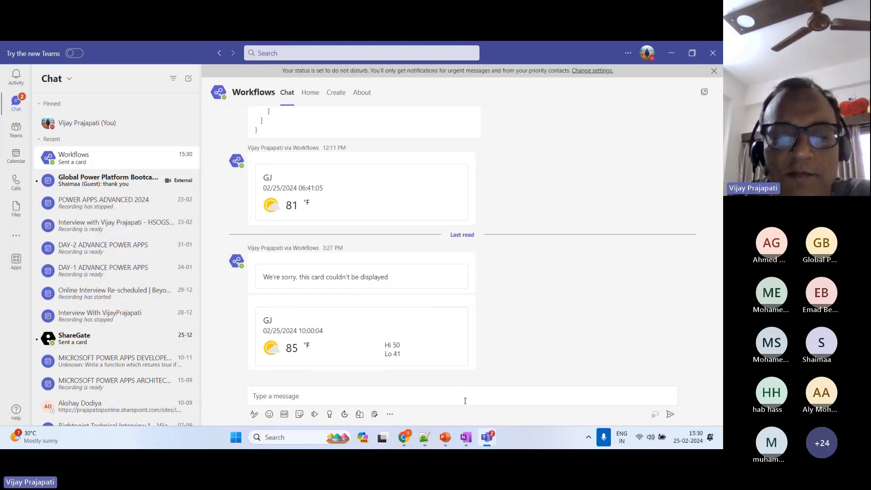
- Switch to the PowerPoint presentation and show slide 11, Business Case Birthday Card in Team-1
mouse_move(487, 437)
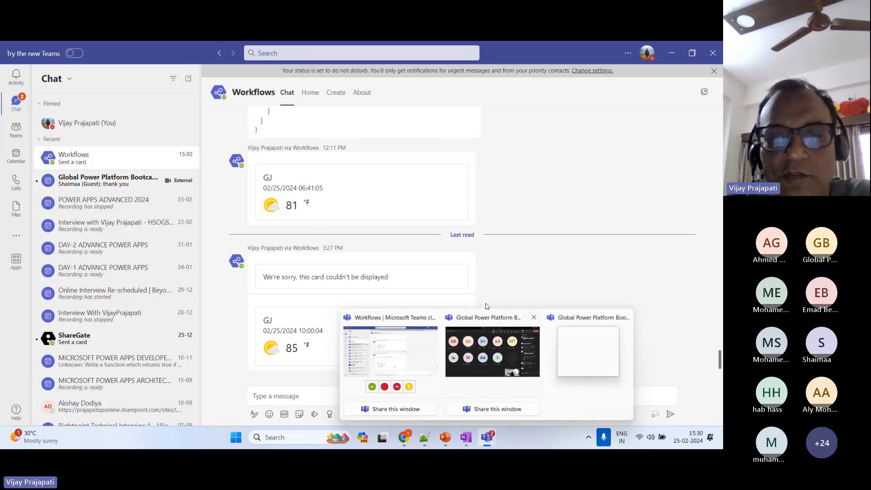
click(446, 437)
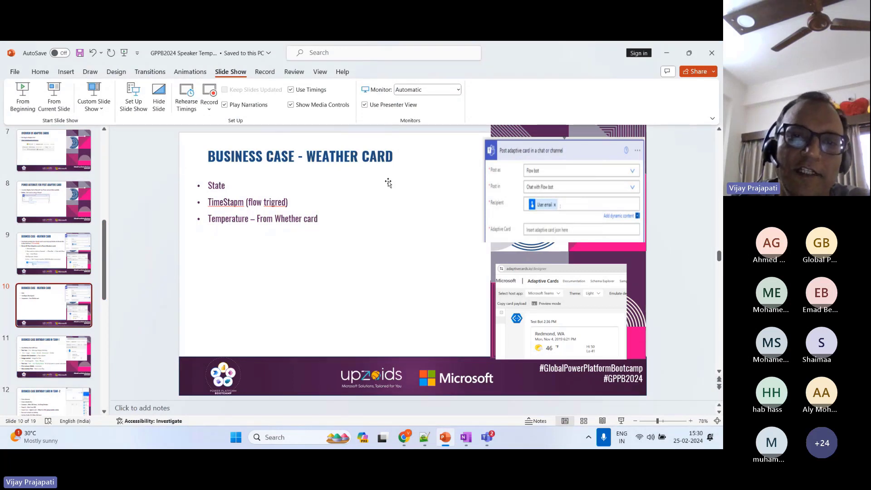
click(39, 355)
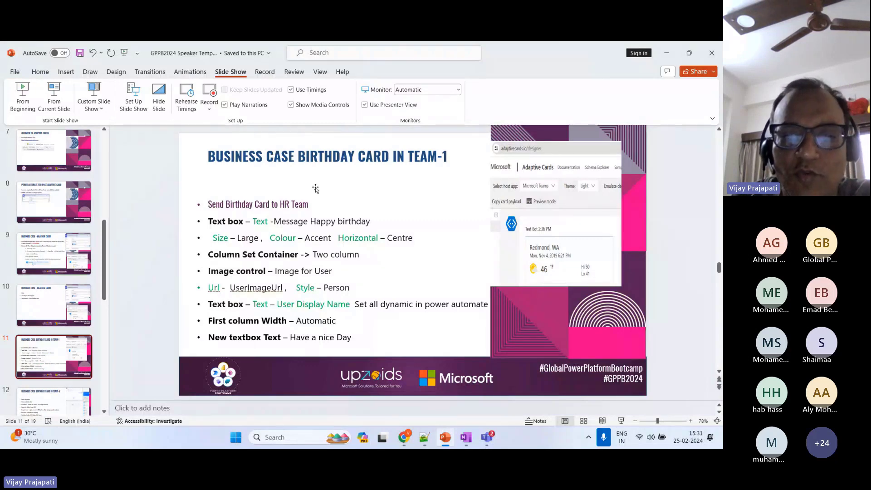
- Switch to the Adaptive Cards designer in Chrome and start a new card from the Blank Card template
click(403, 437)
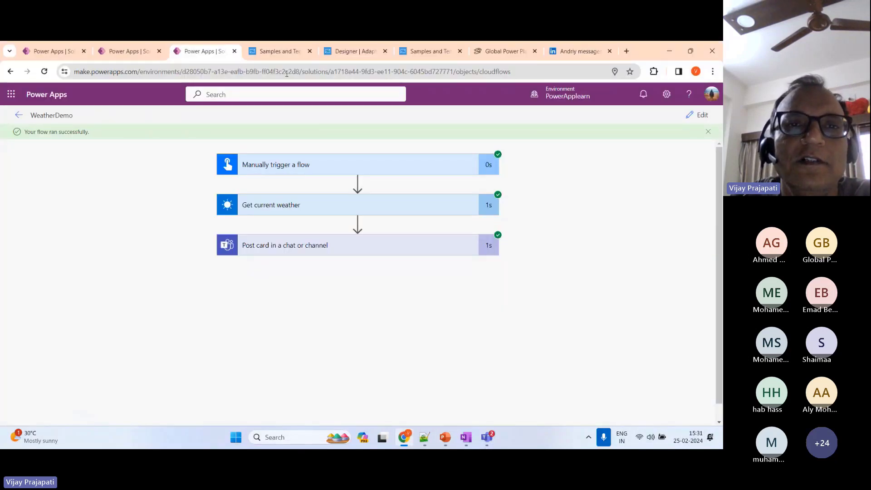
click(356, 54)
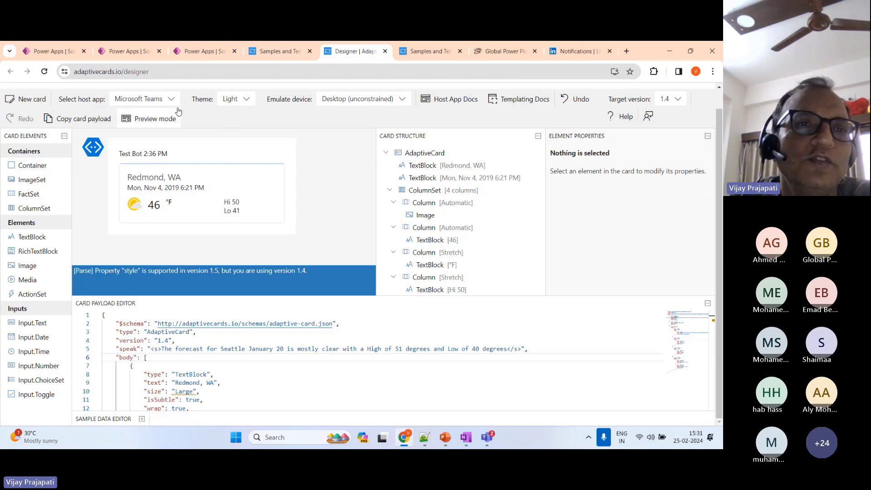
click(286, 54)
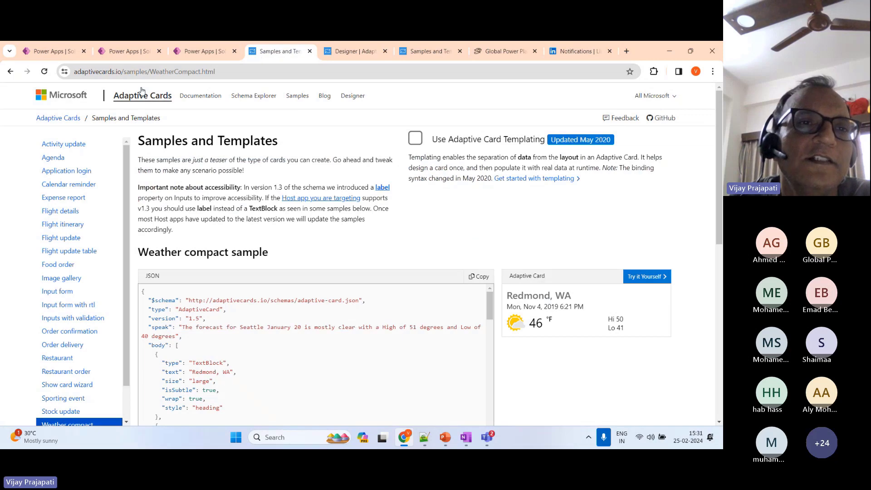
key(ctrl+Tab)
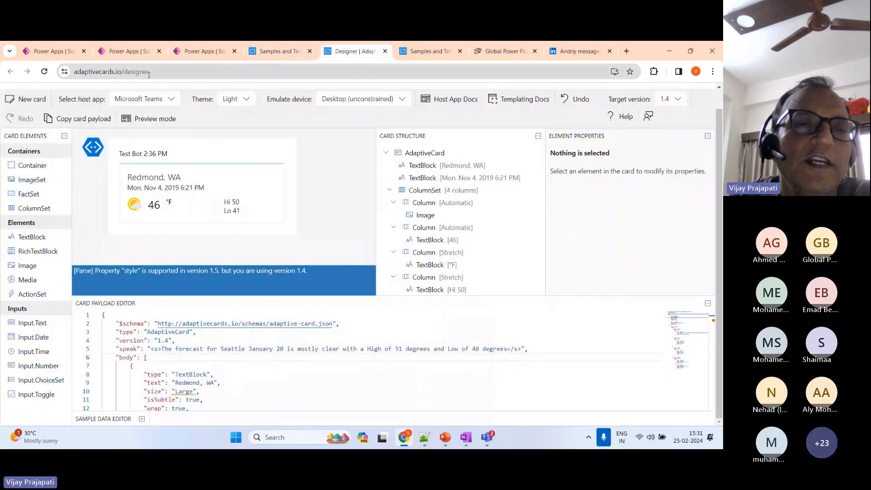
click(125, 73)
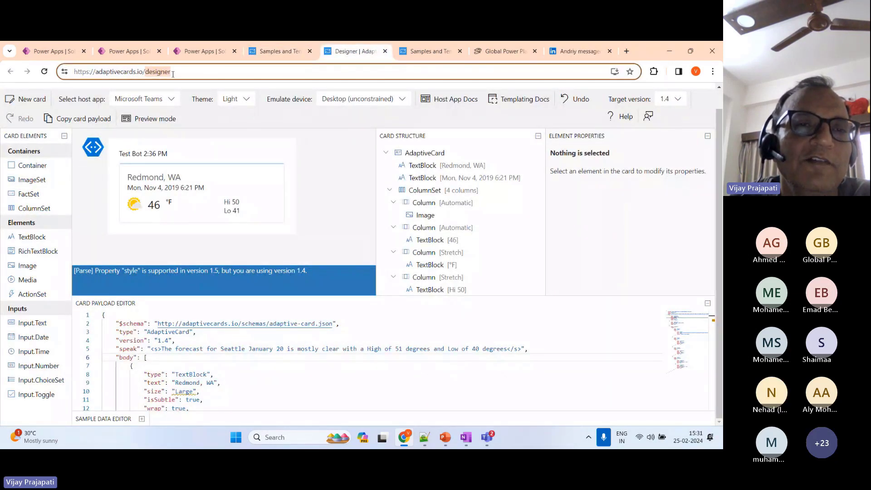
click(209, 75)
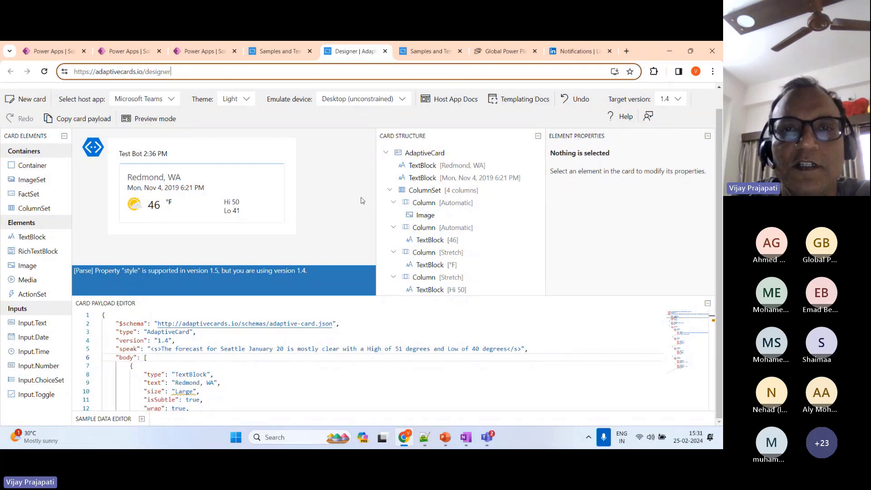
click(34, 99)
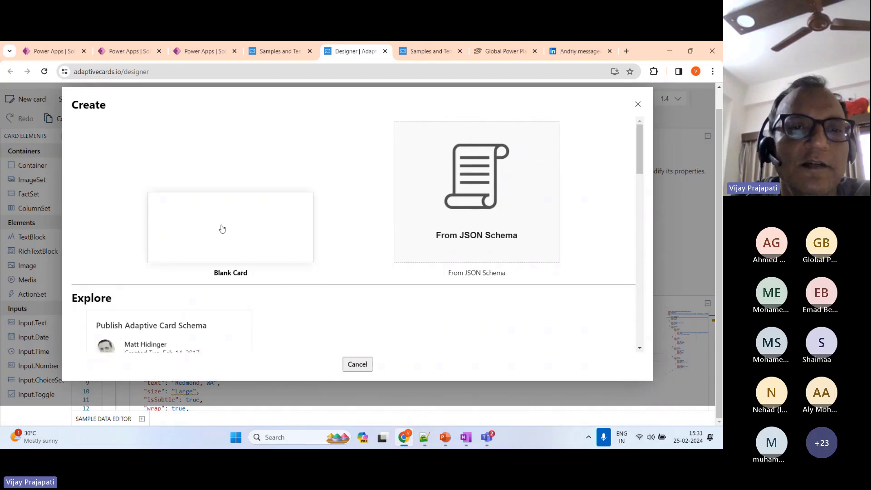
click(225, 229)
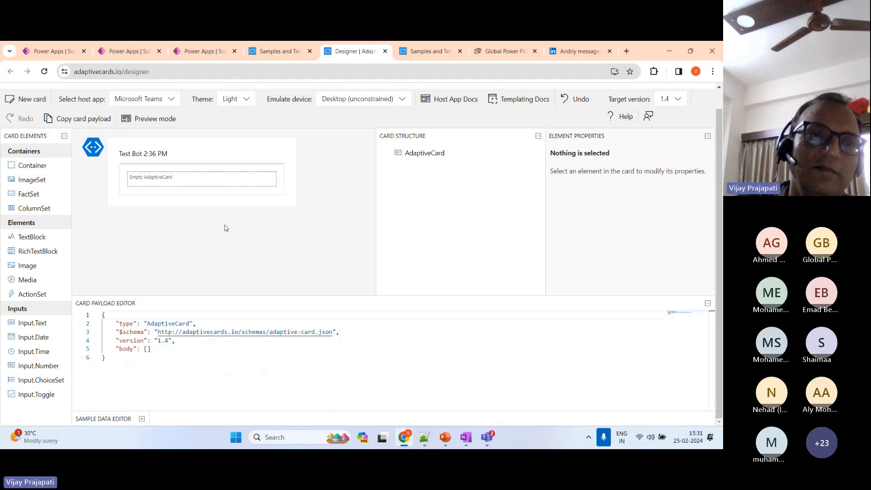
- Switch to Teams and open the General channel of the HR team
click(487, 437)
click(399, 320)
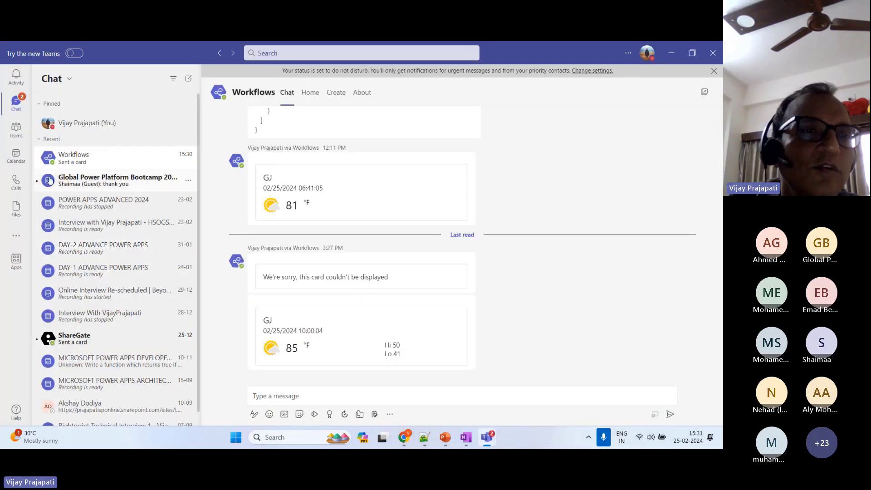
click(16, 128)
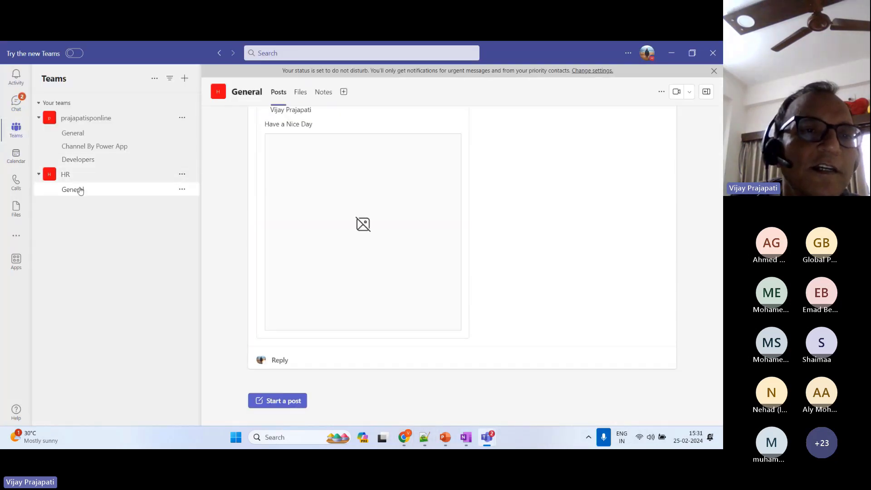
click(78, 191)
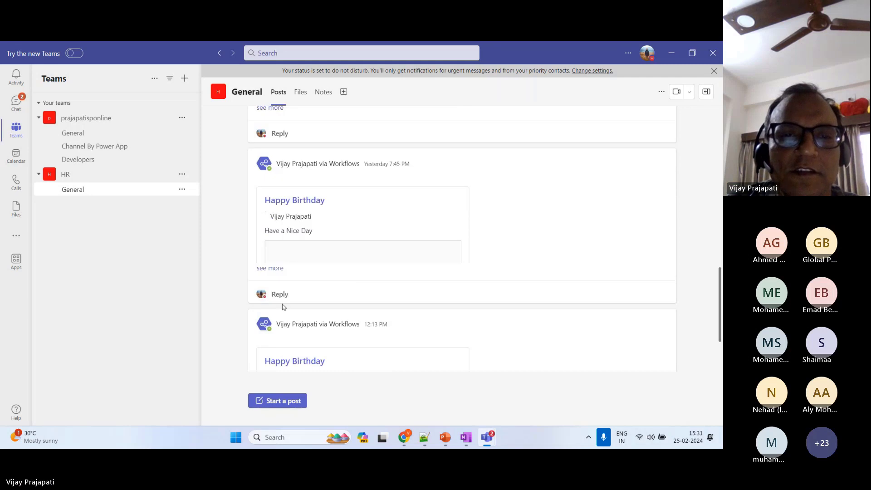
- Expand yesterday's Happy Birthday card post and examine its heading, recipient name, greeting line and image area
click(270, 267)
scroll(396, 164, down, 3)
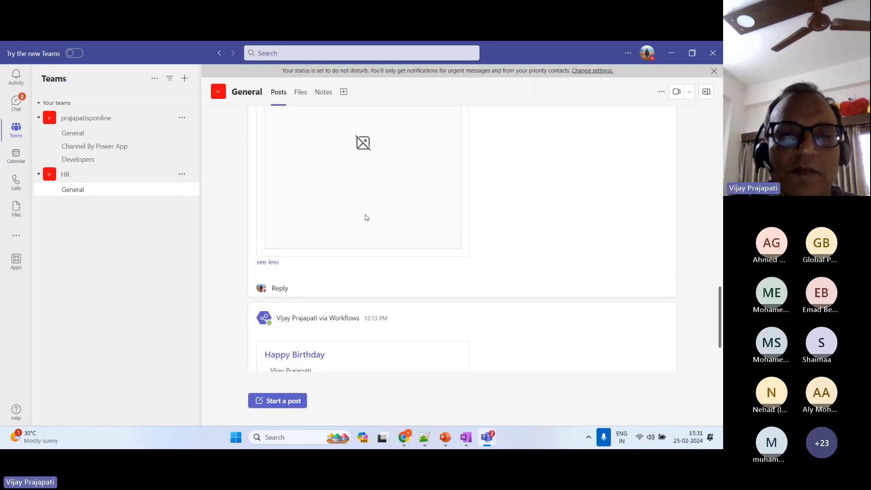
scroll(366, 216, up, 4)
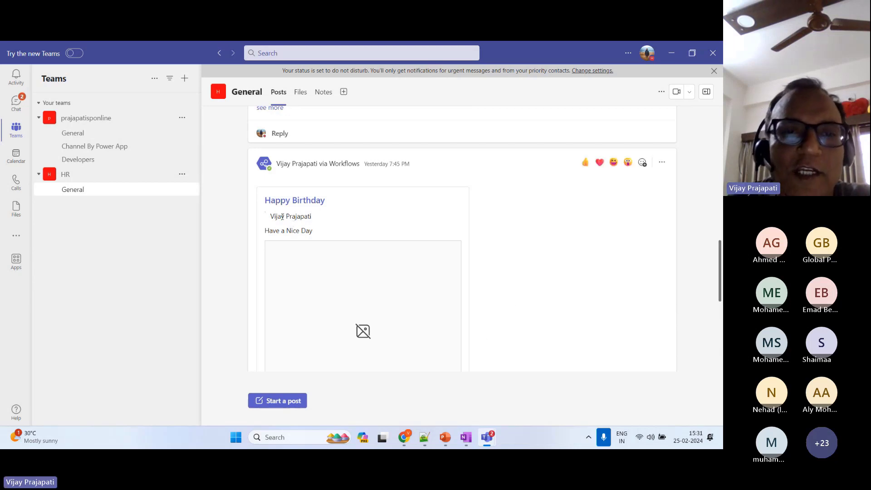
drag(268, 202, 334, 196)
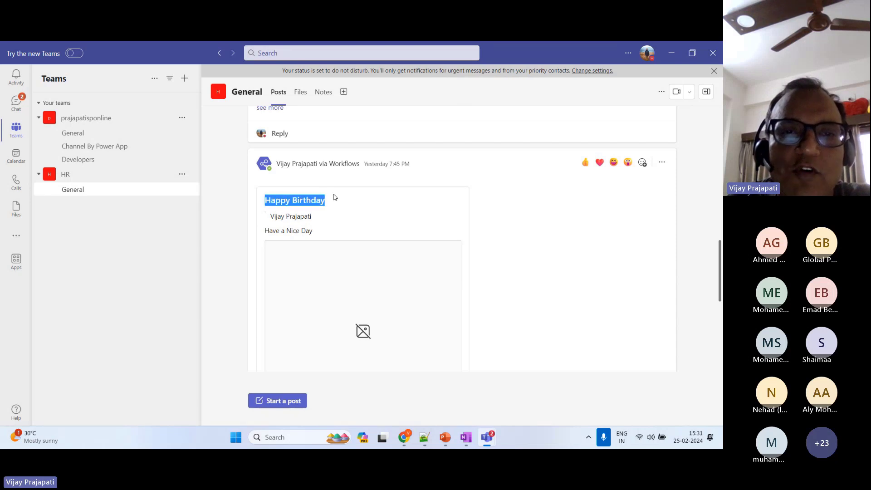
click(273, 222)
drag(269, 230, 314, 233)
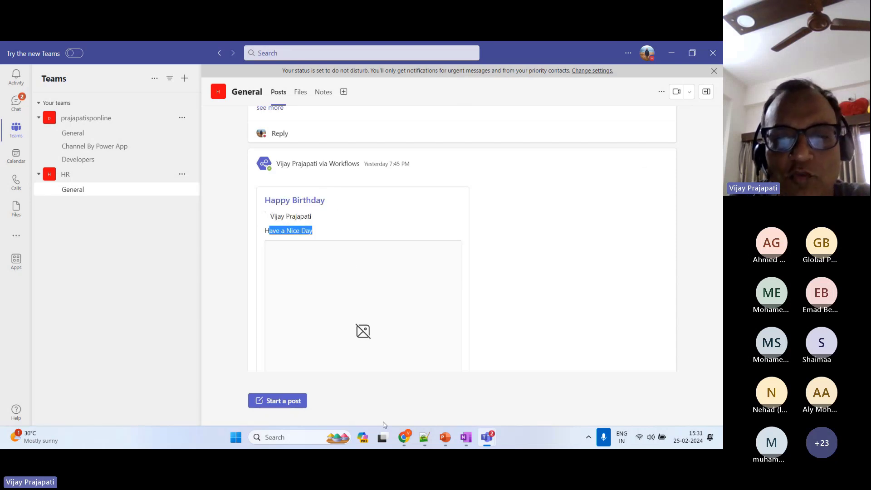
- Switch back to the Adaptive Cards designer in Chrome and select target version 1.4 for the blank card
click(402, 442)
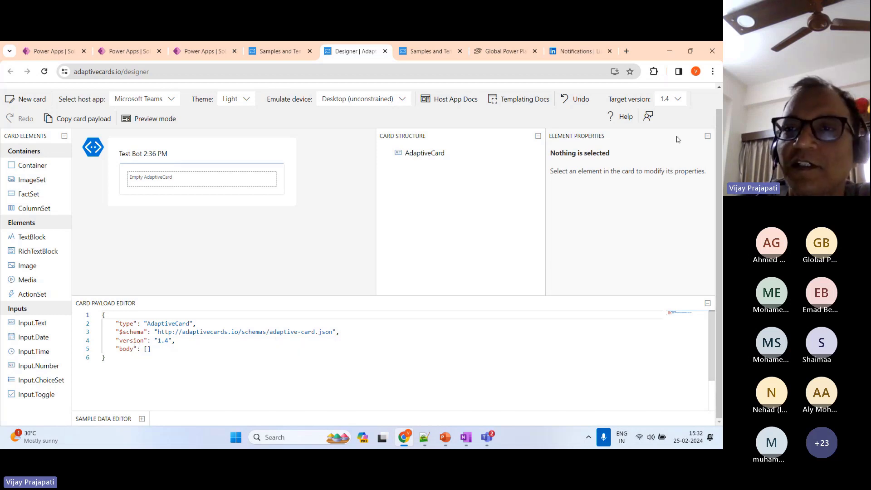
click(673, 99)
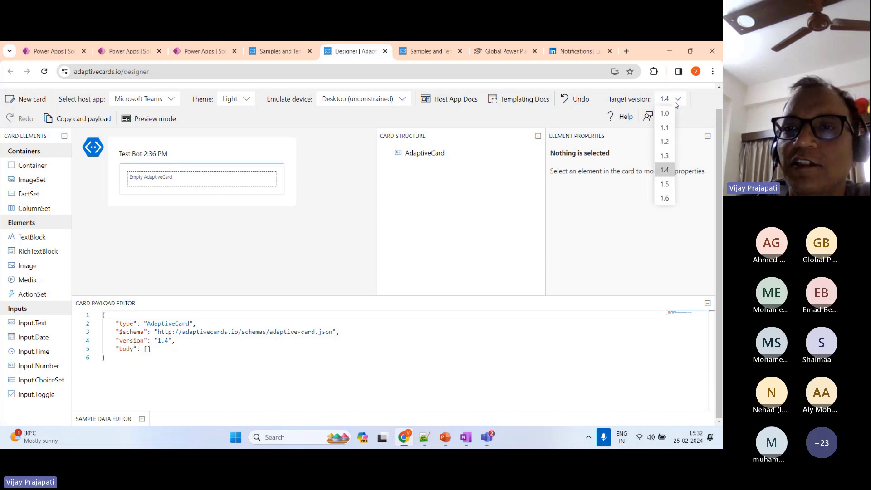
click(665, 171)
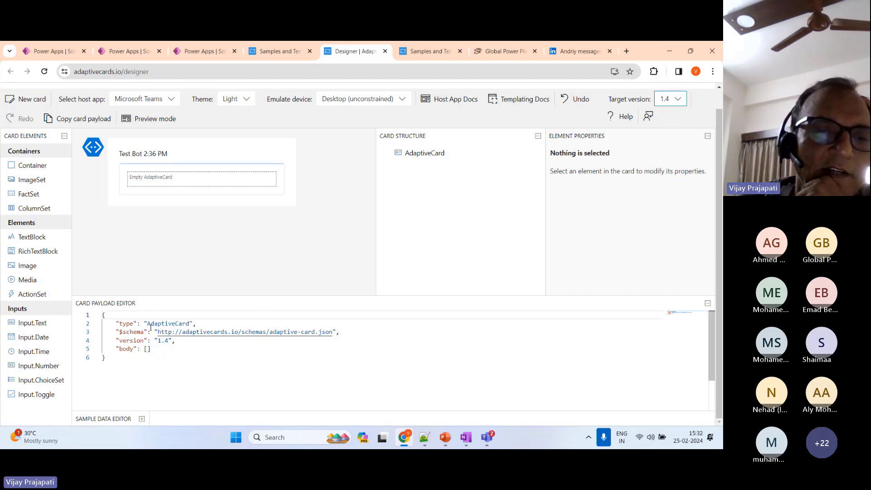
double_click(165, 324)
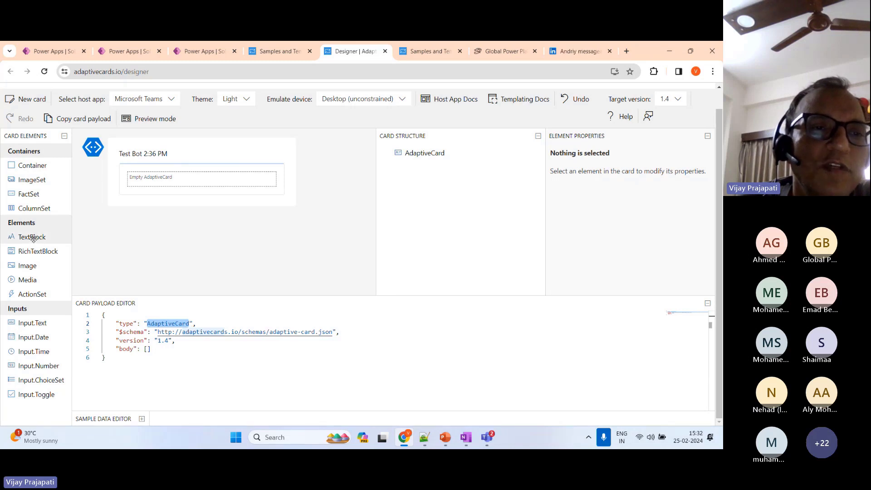
- Add a TextBlock to the empty card and set its text to "Happy Birthday"
drag(32, 237, 129, 173)
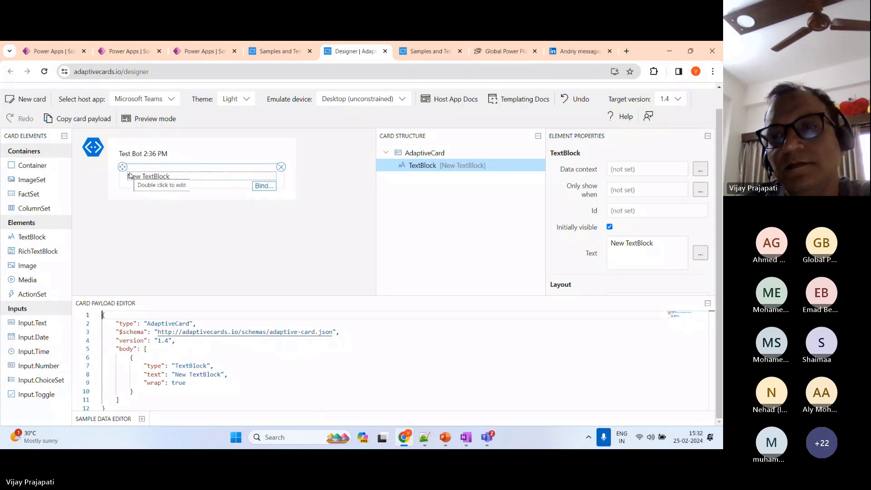
drag(666, 240, 612, 245)
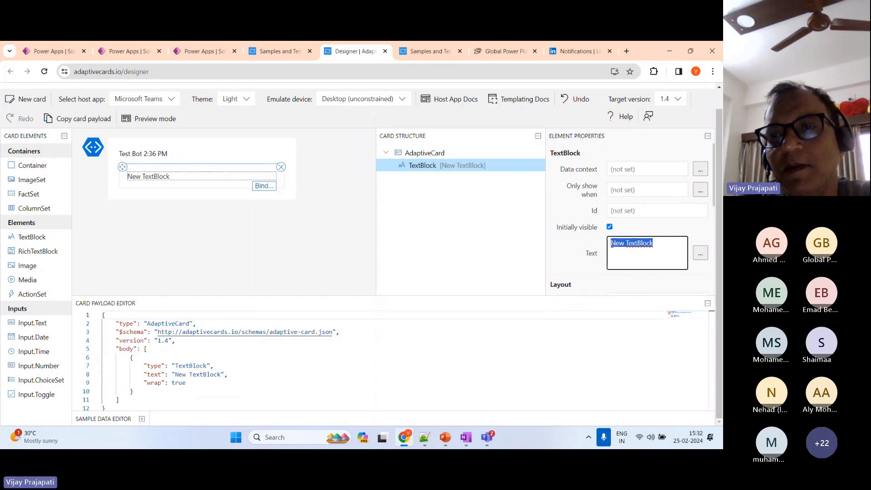
text(Ha)
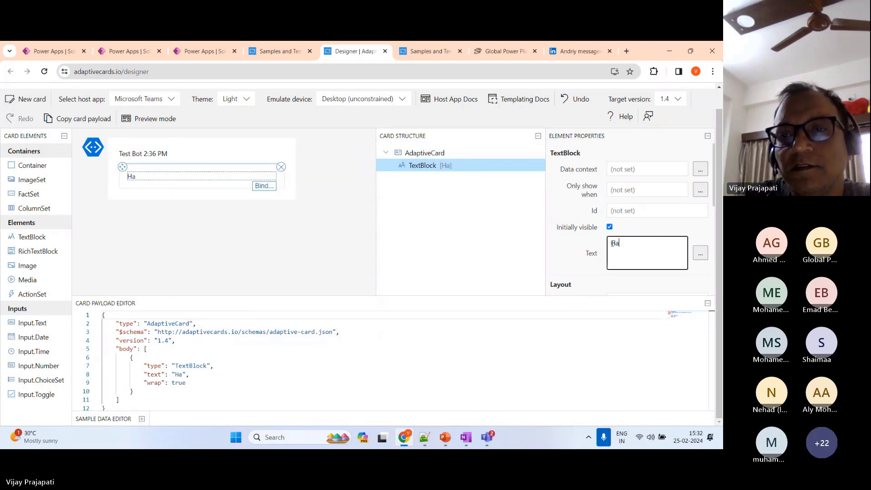
text(ppy Bir)
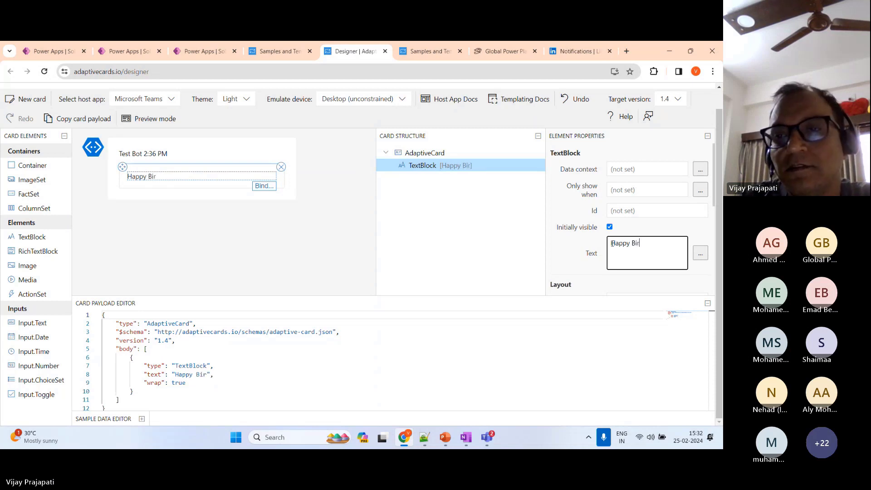
text(thday)
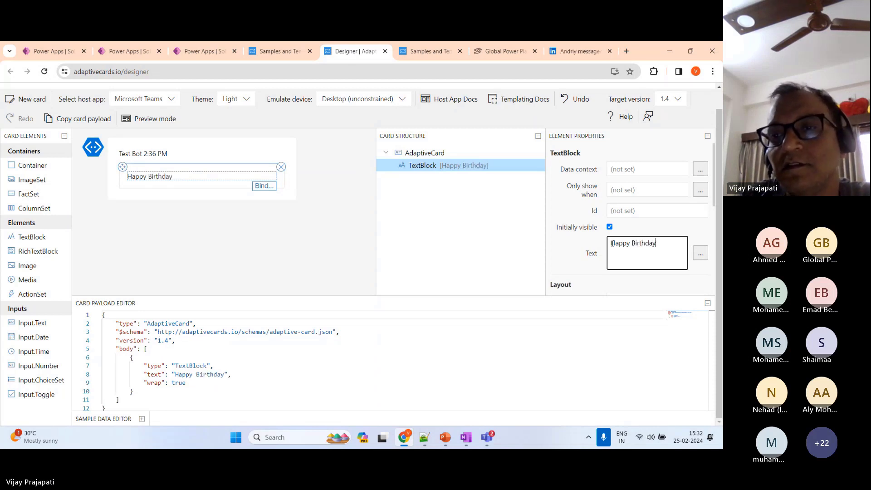
- Set the color of the Happy Birthday text block to Accent
scroll(583, 266, down, 2)
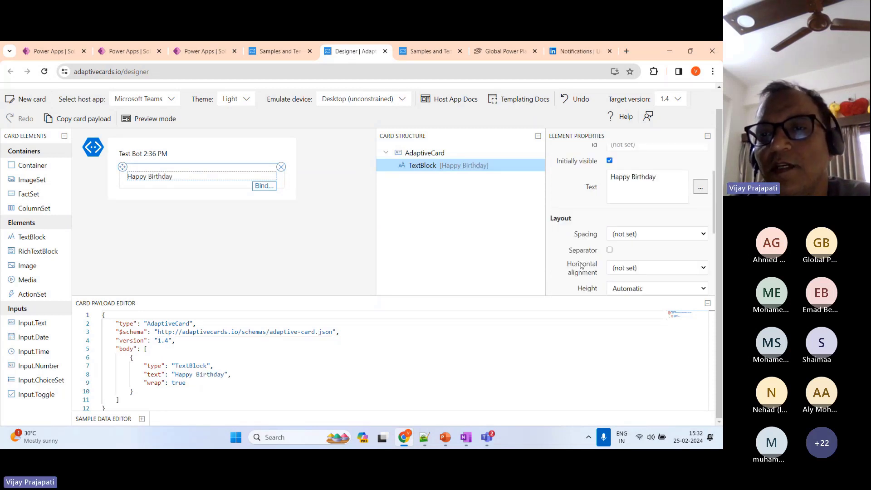
scroll(655, 257, down, 3)
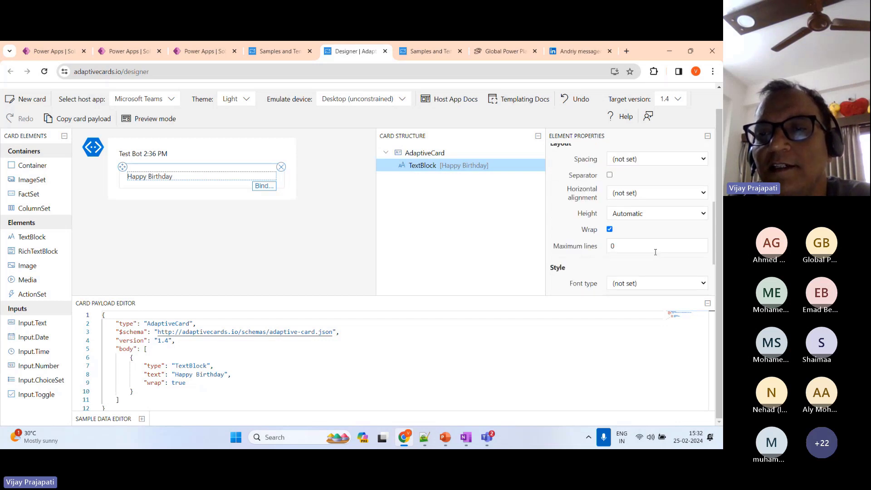
click(653, 266)
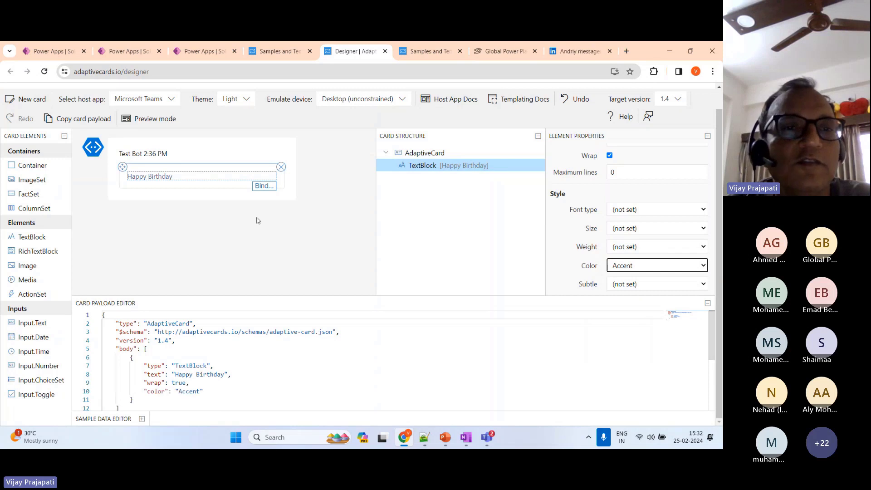
- Set the size of the Happy Birthday text block to Medium
scroll(653, 230, up, 1)
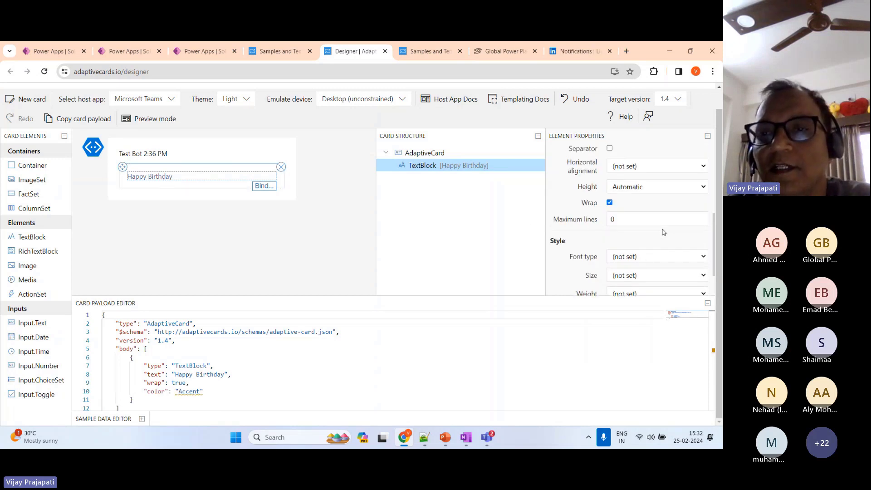
click(664, 277)
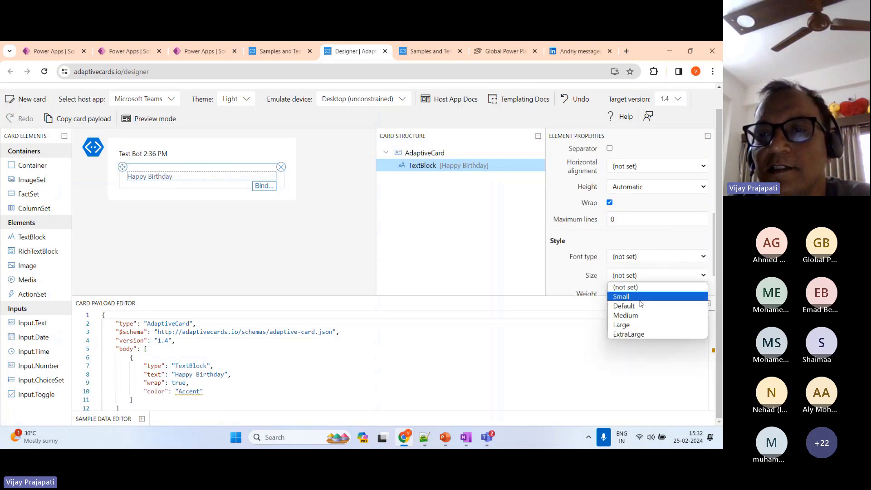
click(614, 313)
- Set the Happy Birthday text block's font type to Default and its size to Large
scroll(645, 254, down, 1)
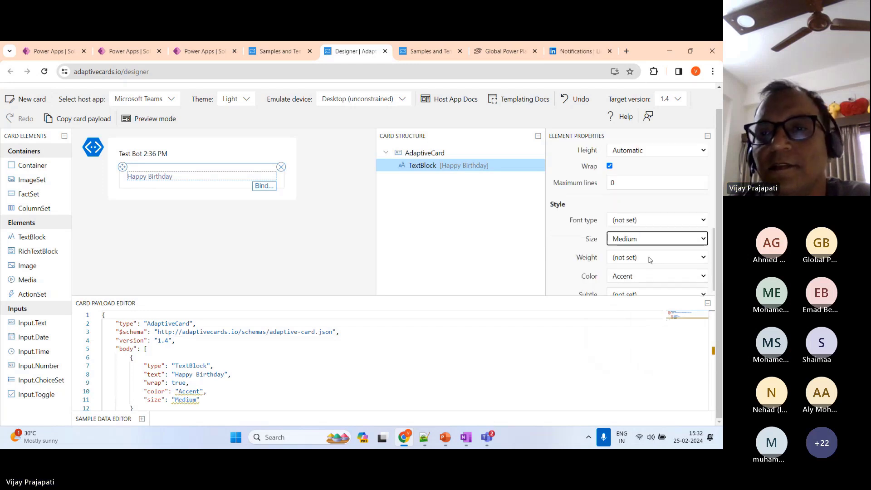
click(635, 213)
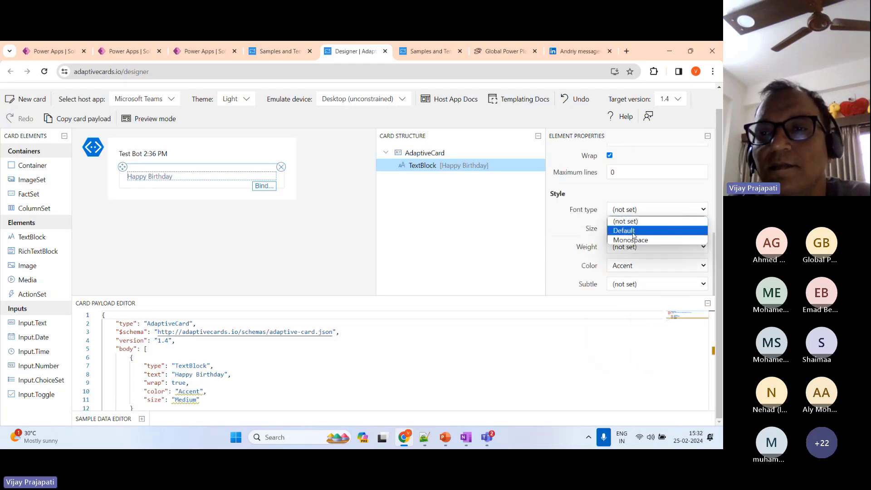
click(634, 232)
scroll(649, 218, up, 3)
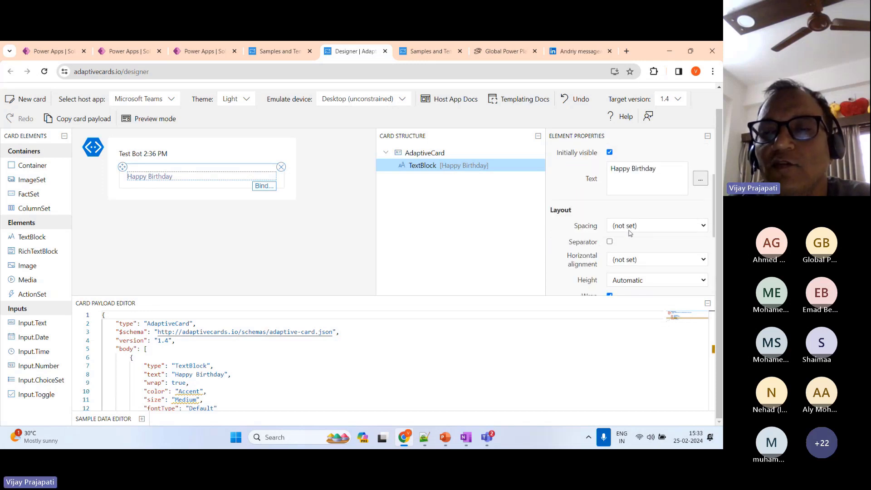
scroll(632, 235, down, 3)
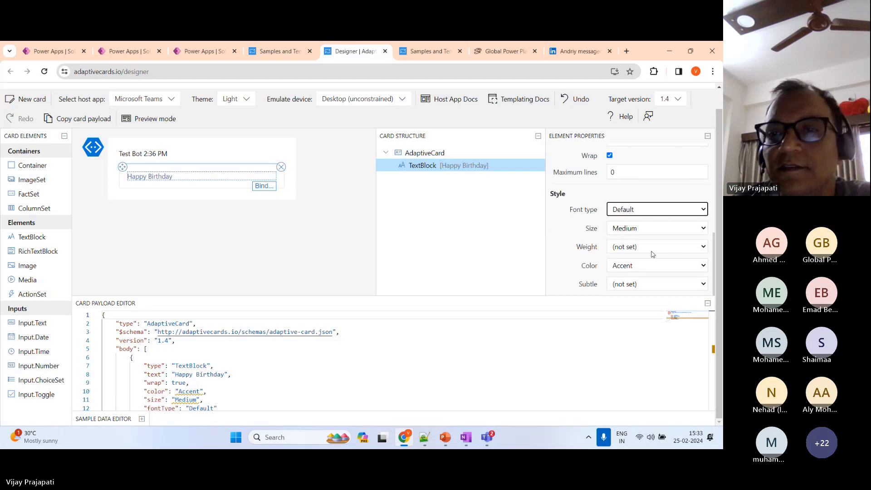
click(643, 230)
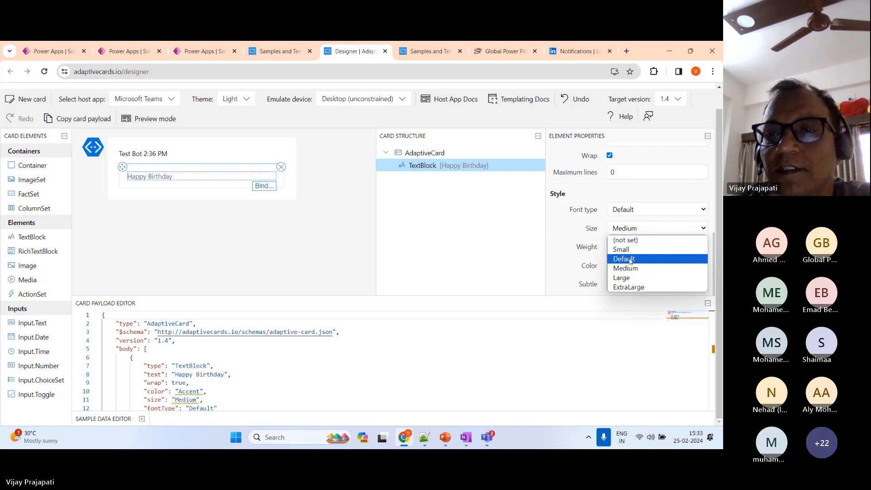
click(628, 278)
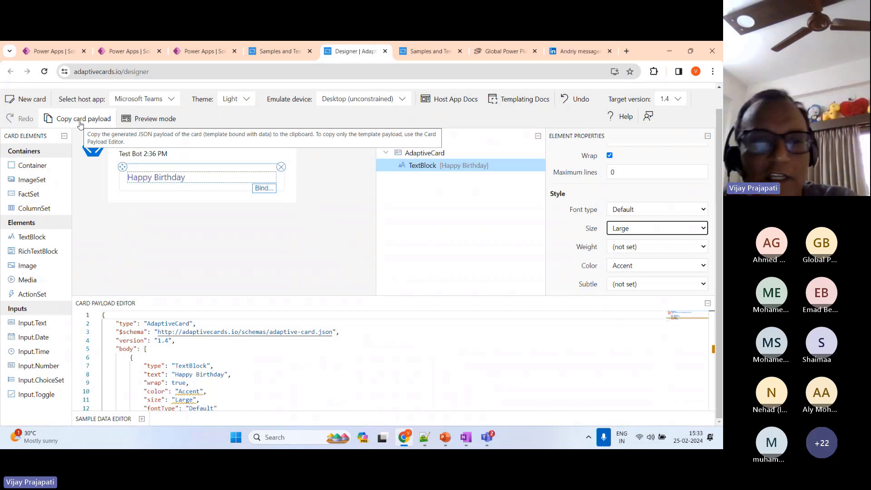
- Add a second TextBlock below the Happy Birthday heading and set its text to "UserName"
scroll(218, 372, down, 5)
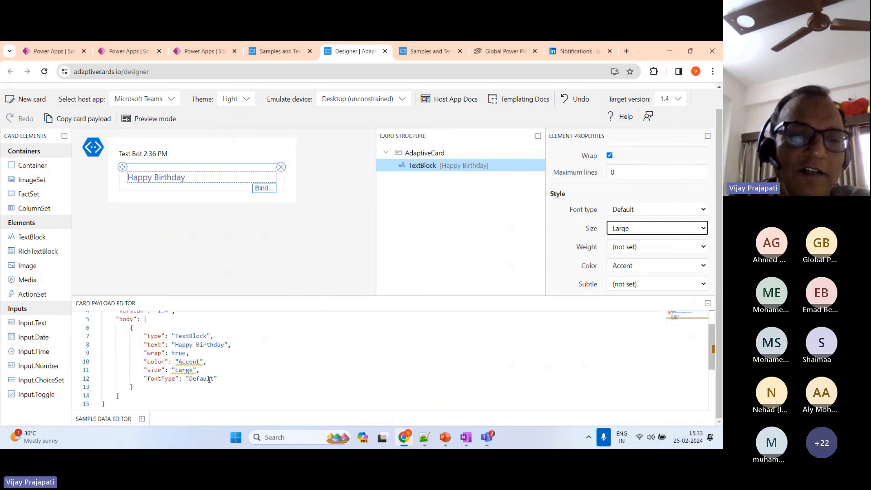
scroll(218, 372, up, 3)
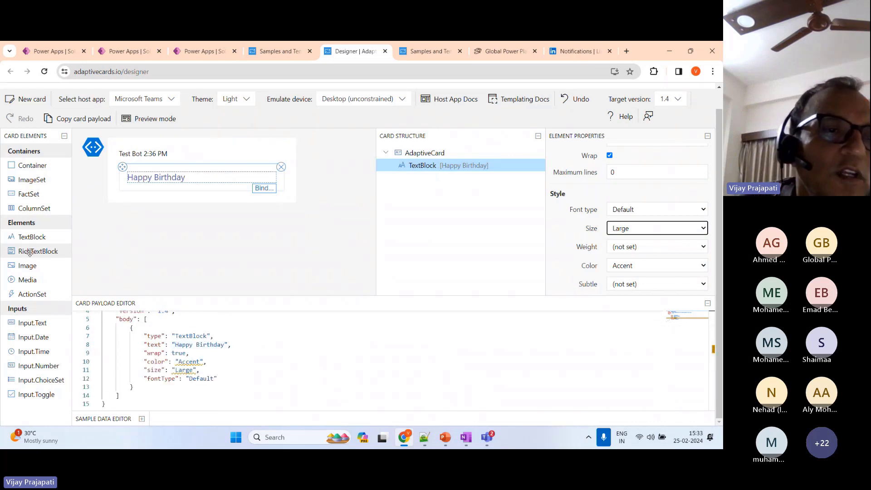
drag(26, 239, 144, 194)
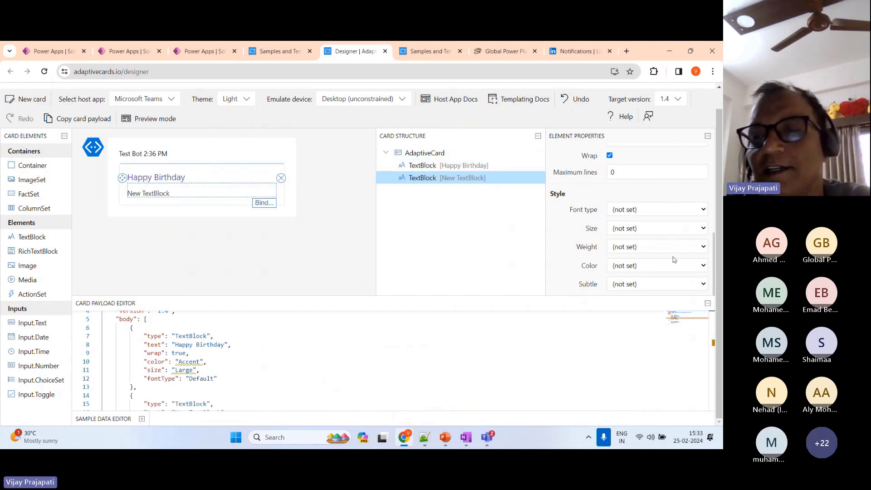
scroll(645, 248, up, 5)
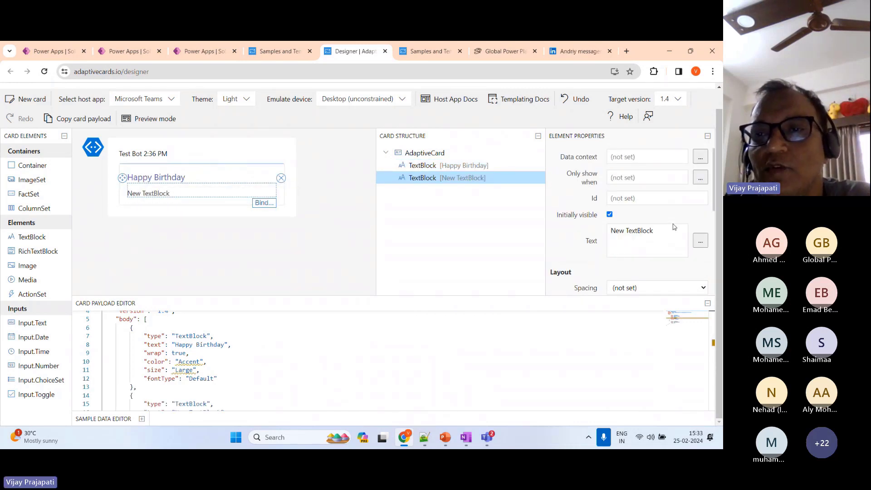
drag(657, 246, 605, 246)
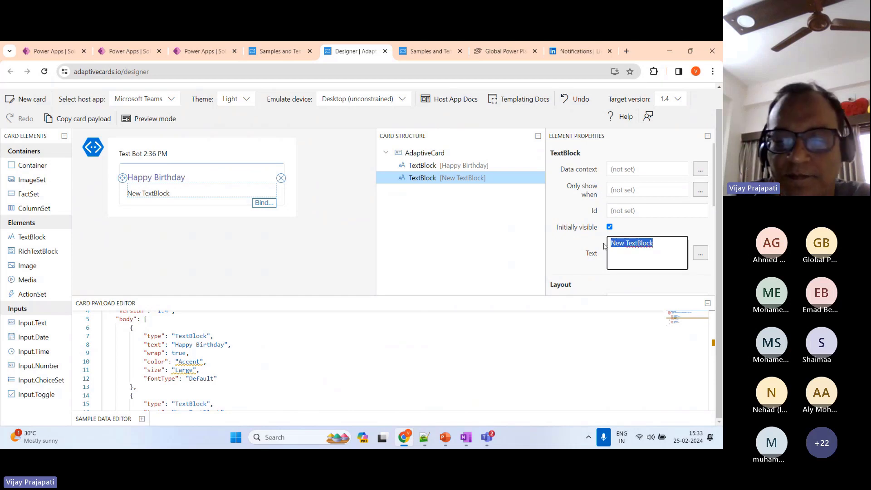
text(User)
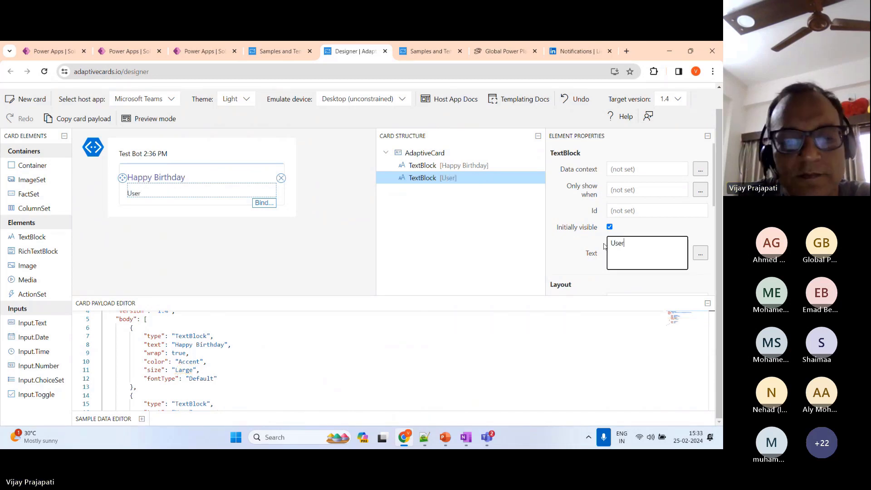
text(Name)
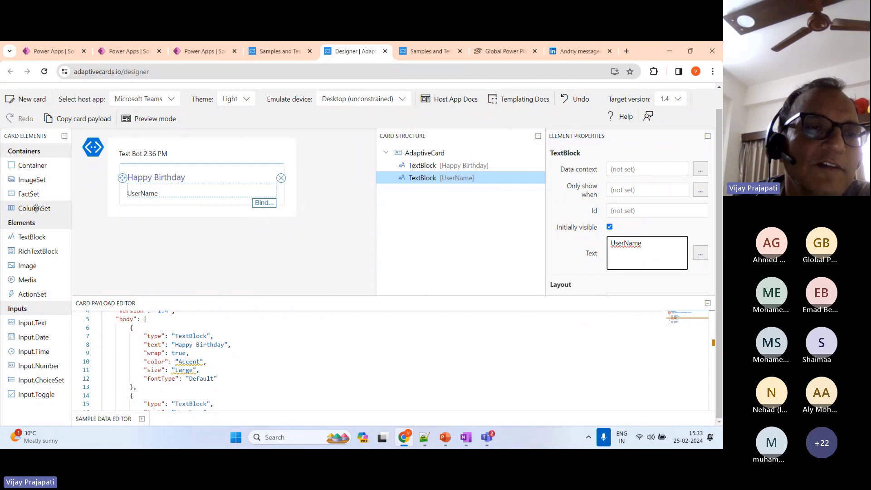
- Add a ColumnSet container to the card below the UserName text block
drag(37, 208, 132, 203)
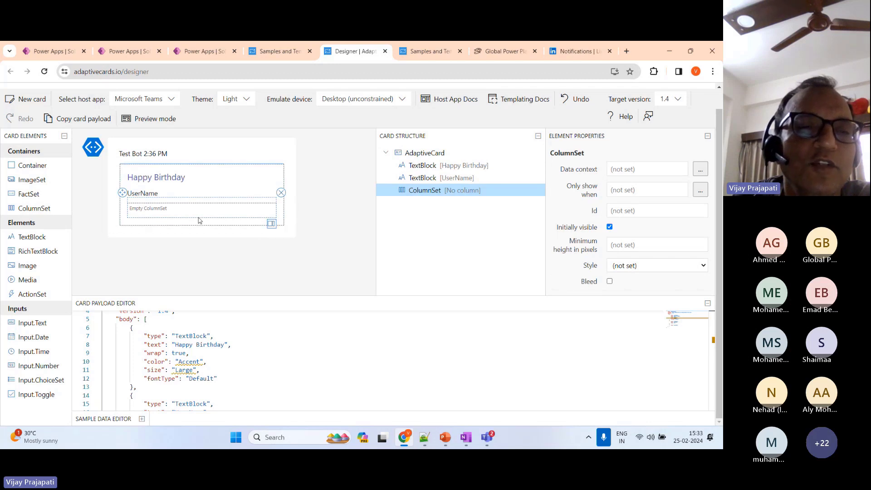
- Add two columns to the ColumnSet and review their type and width entries in the card payload
click(271, 225)
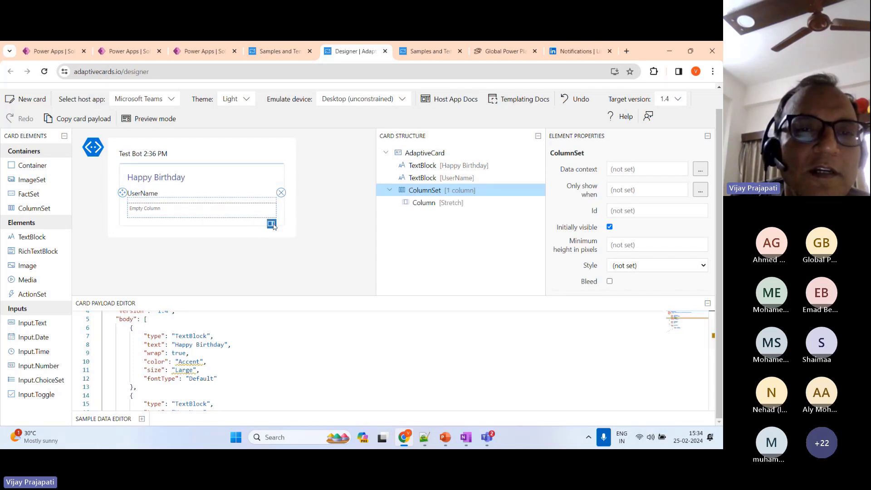
click(272, 225)
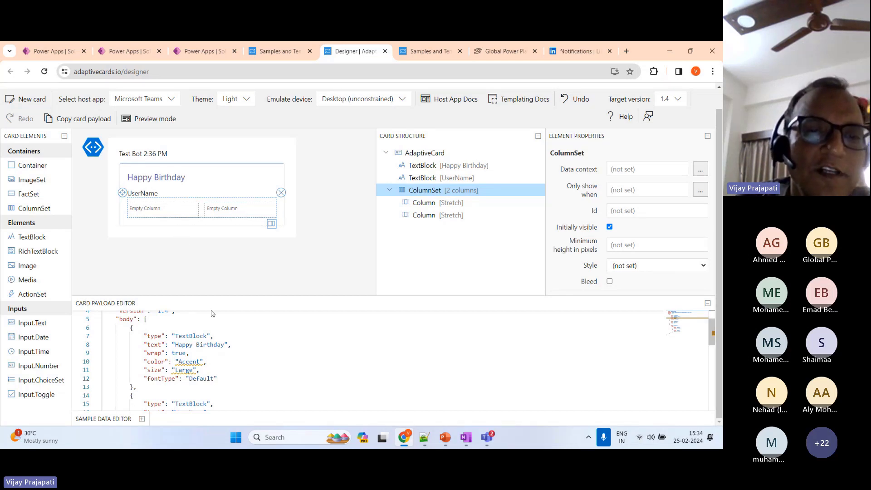
scroll(247, 353, down, 6)
scroll(234, 363, up, 1)
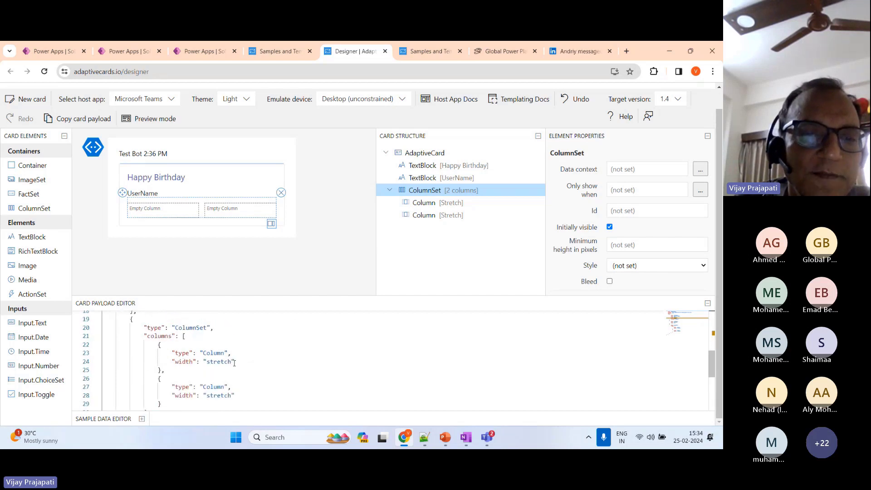
scroll(189, 345, up, 1)
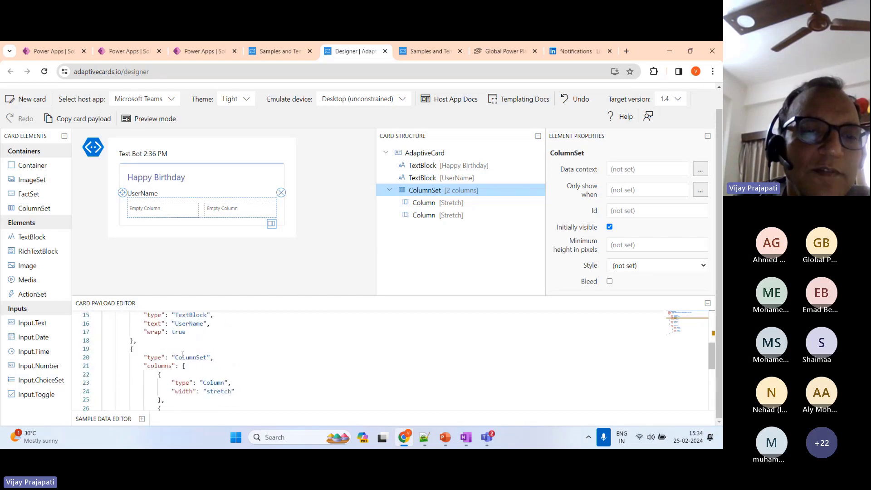
double_click(186, 358)
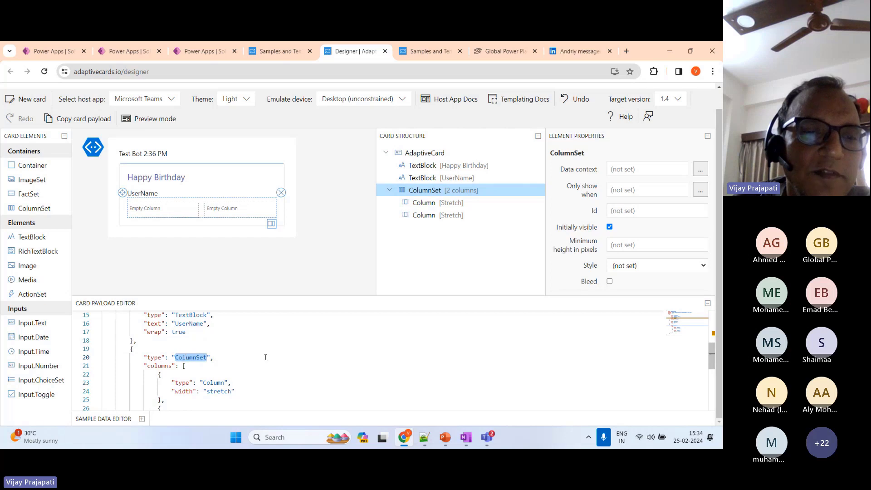
scroll(183, 353, down, 1)
double_click(165, 338)
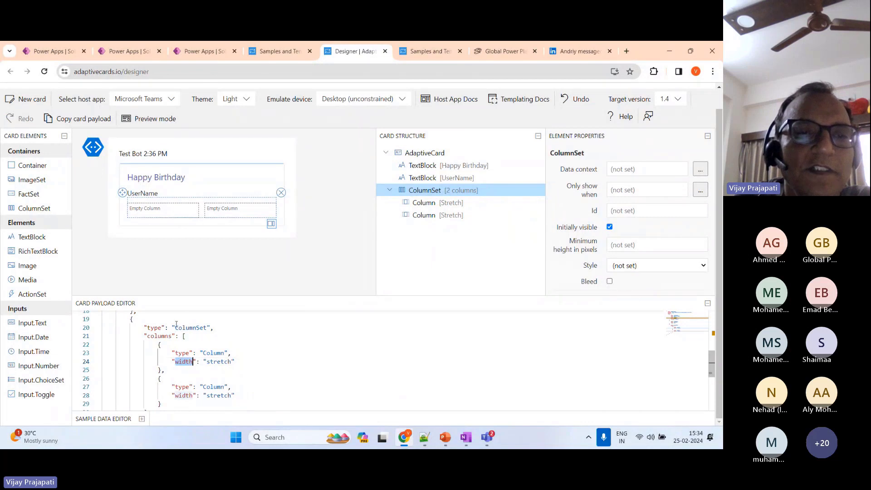
- Set the width of the ColumnSet's first column to Automatic
click(166, 216)
scroll(651, 252, down, 3)
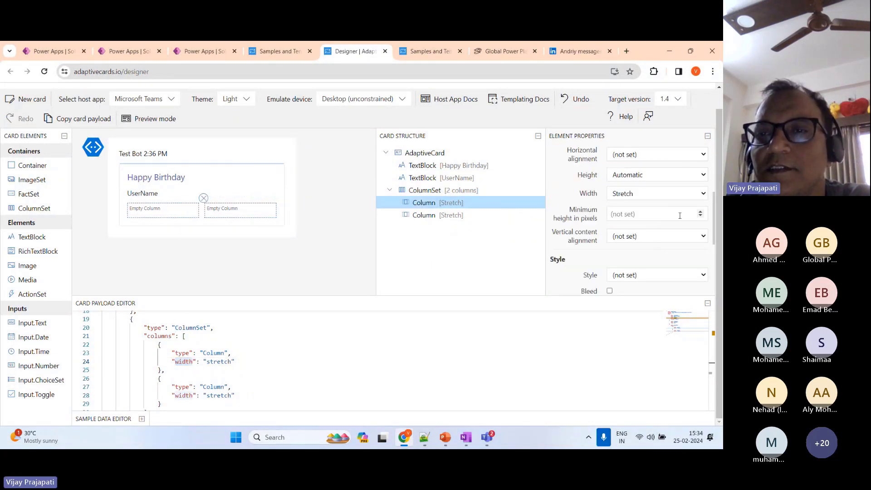
click(685, 195)
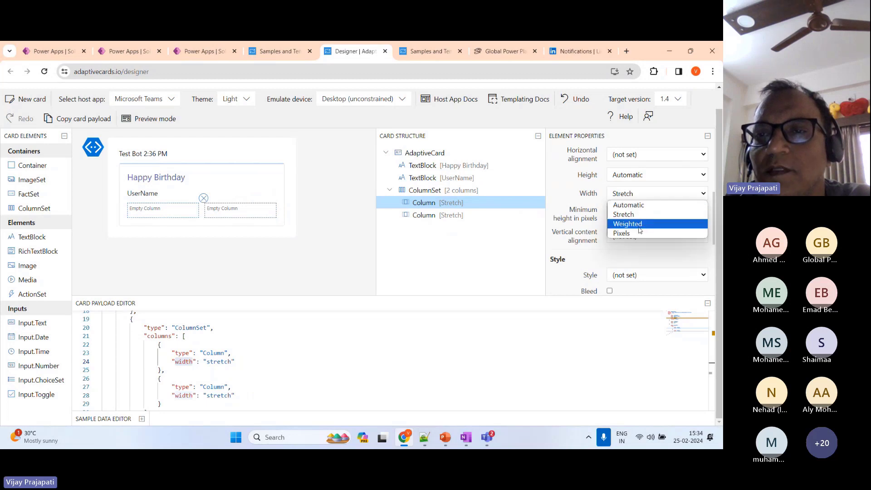
click(631, 204)
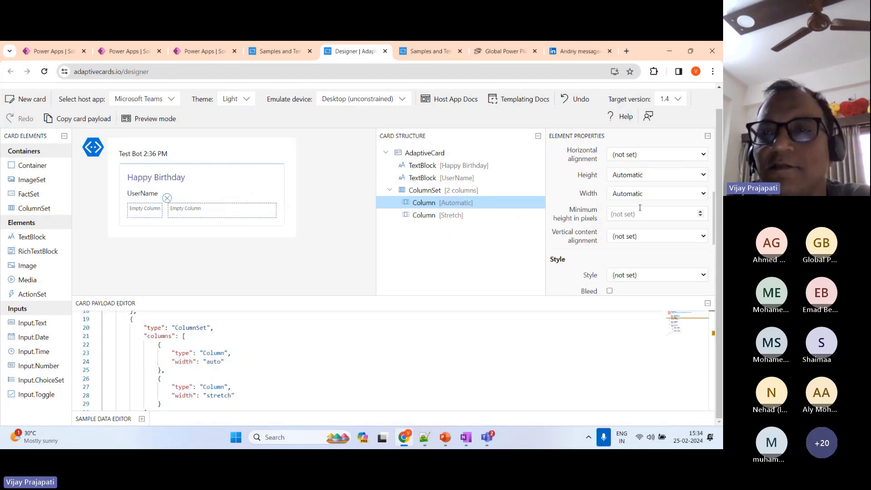
click(146, 195)
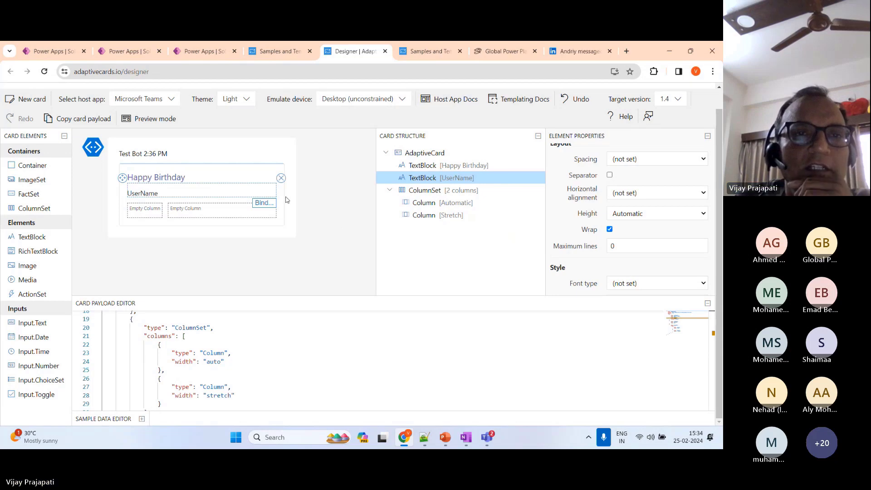
- Switch to Power Apps, leave the AdaptiveCard_Weather flow and open the Birthday Card cloud flow for editing
click(123, 54)
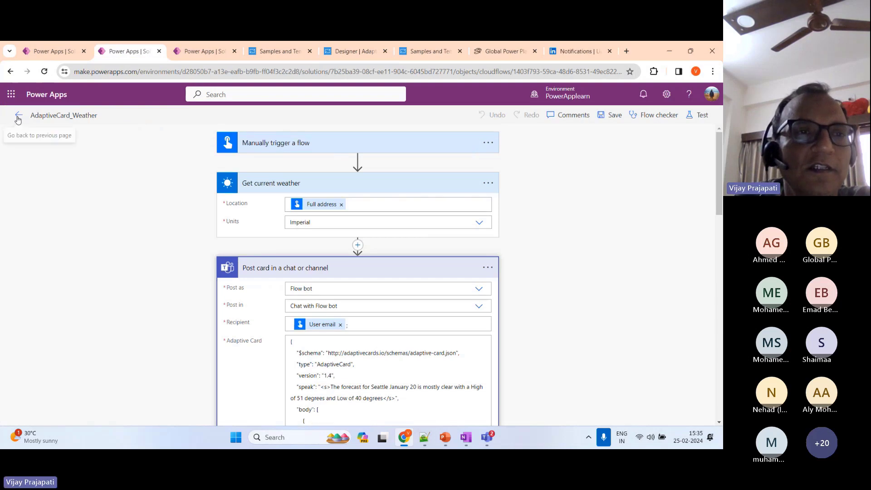
click(18, 115)
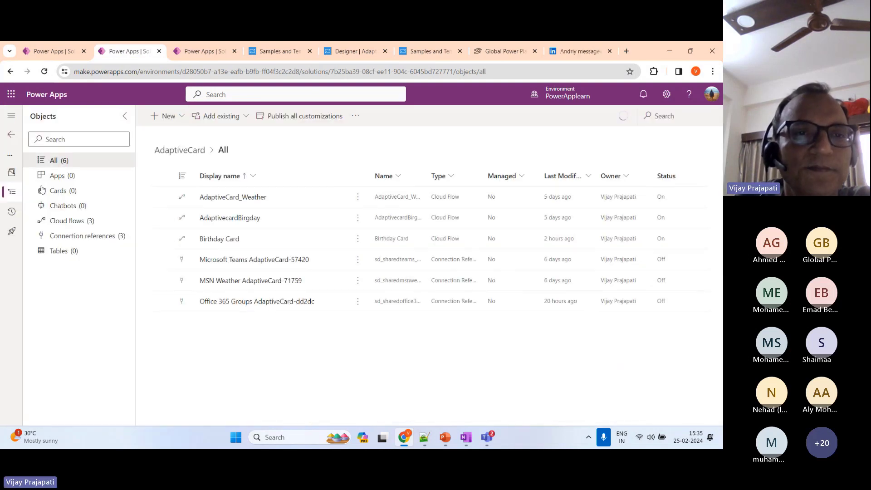
click(356, 238)
click(370, 260)
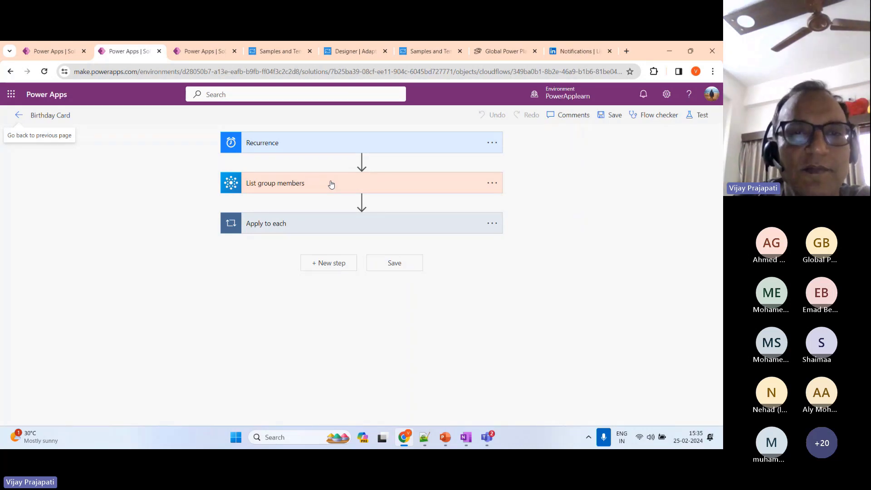
- Examine the flow's List group members, Apply to each, Get user profile (V2) and birthday condition settings
click(331, 184)
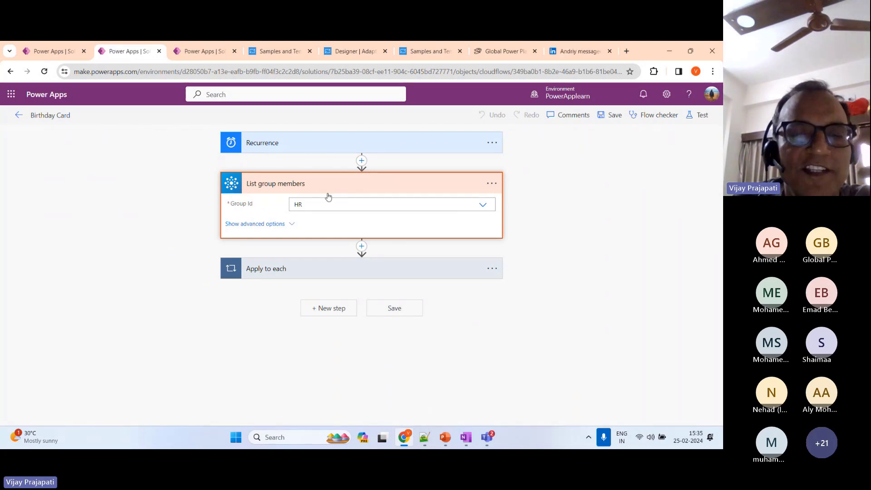
click(330, 273)
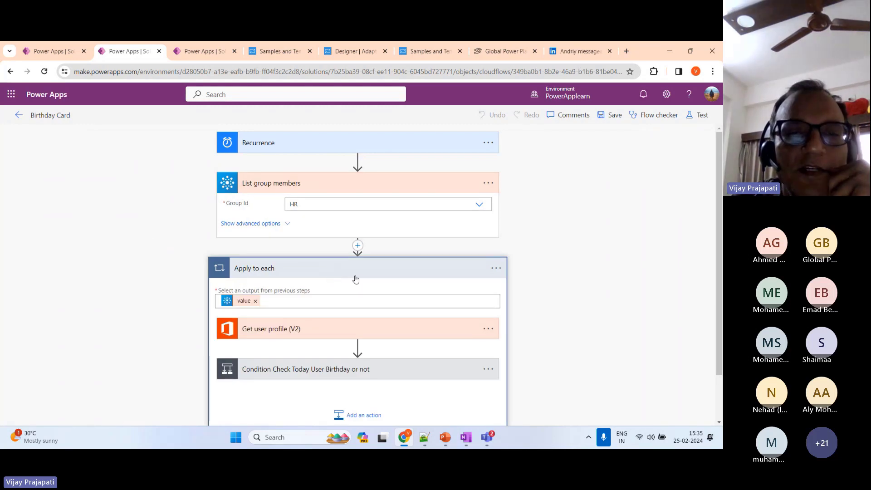
scroll(349, 282, down, 1)
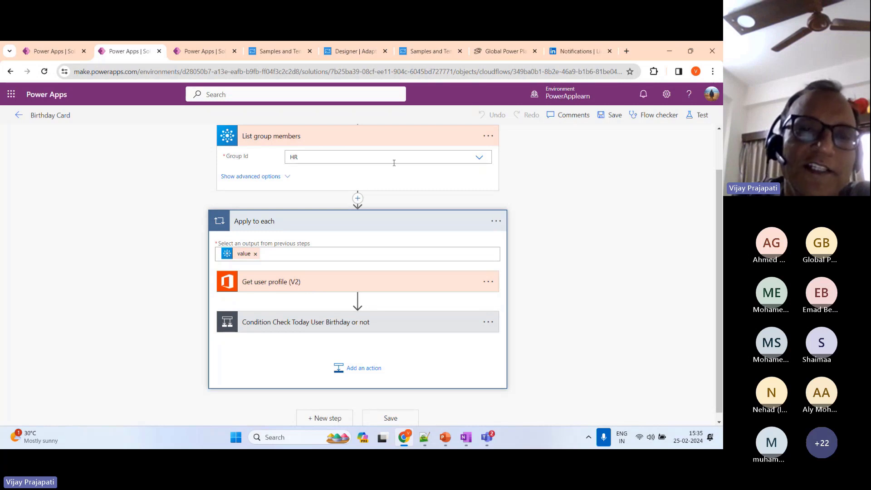
click(327, 282)
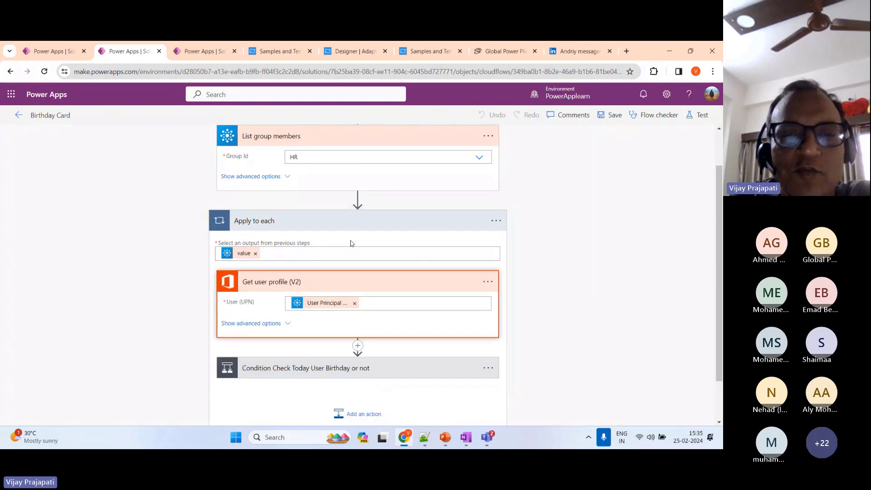
scroll(363, 227, down, 1)
click(382, 315)
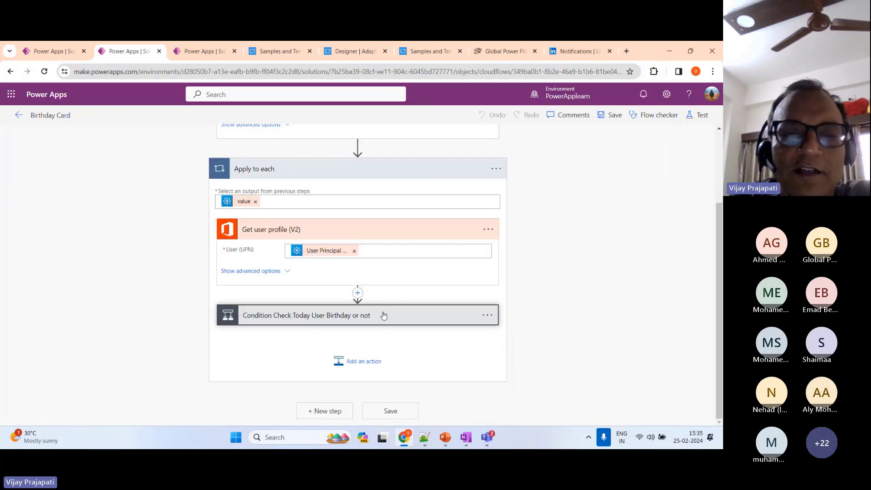
scroll(384, 316, down, 2)
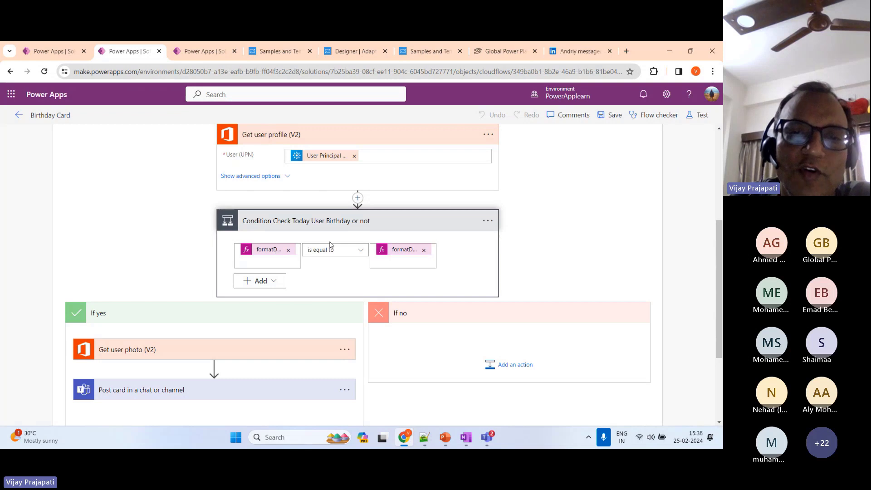
scroll(465, 270, down, 2)
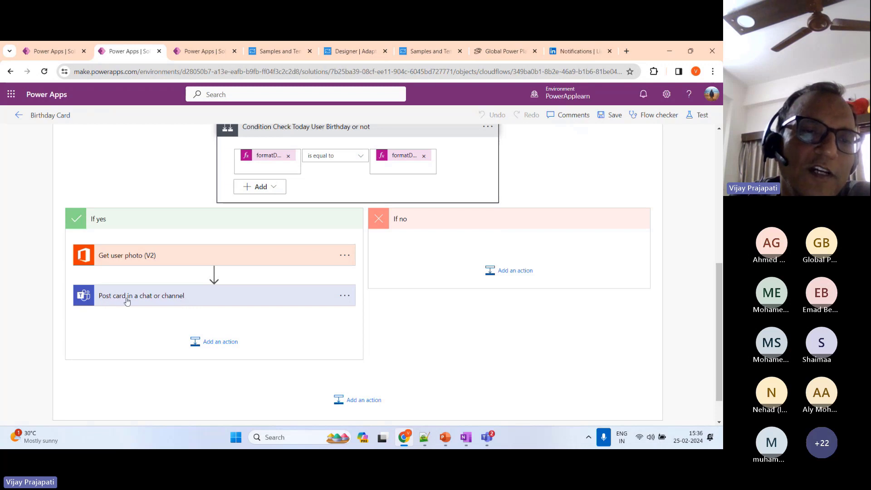
- Examine the Post card in a chat or channel action in the If yes branch, including its full adaptive card JSON
click(193, 299)
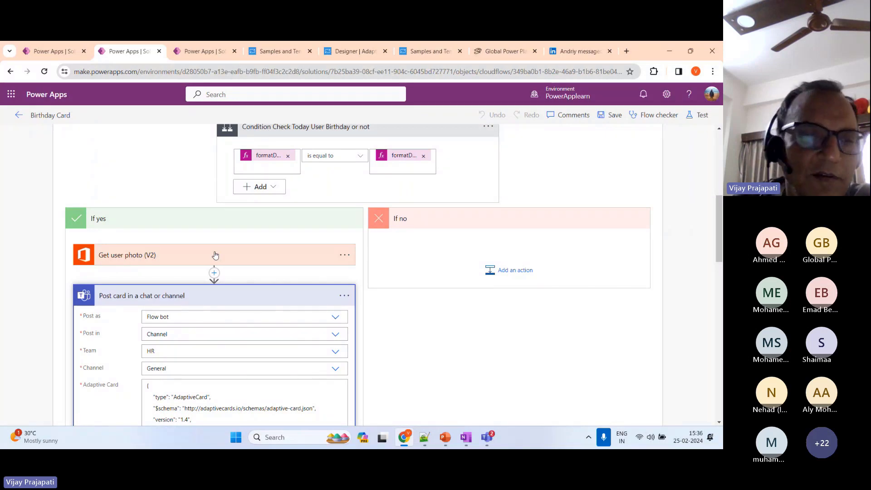
scroll(215, 255, down, 5)
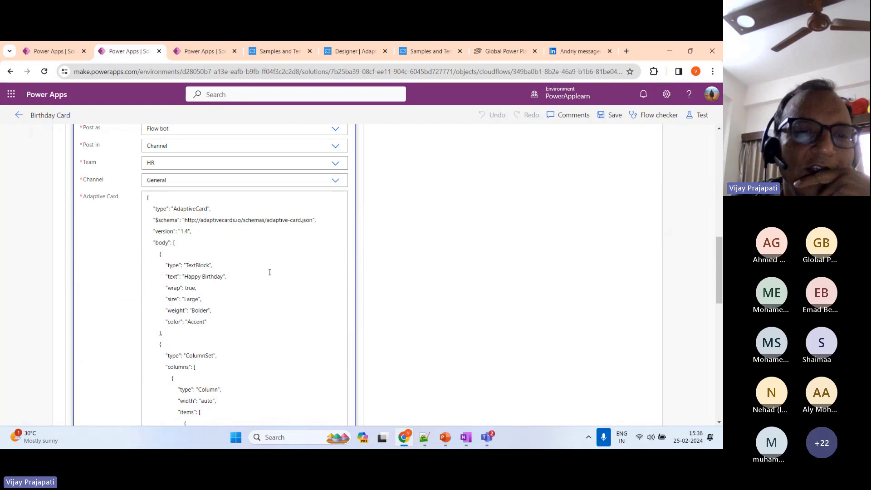
scroll(213, 269, down, 4)
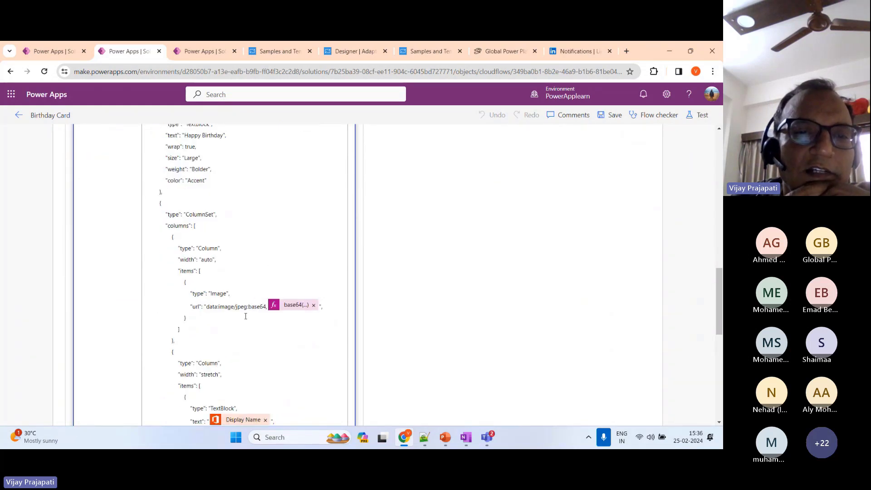
scroll(236, 327, down, 3)
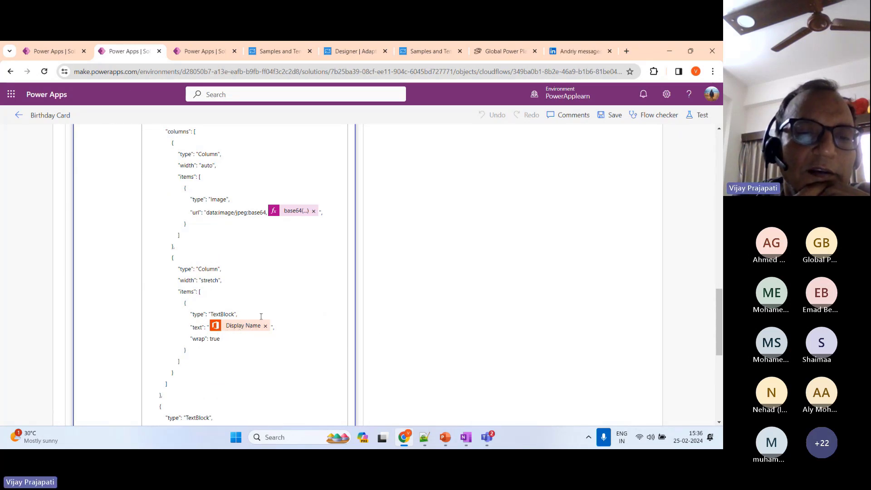
scroll(267, 297, down, 2)
scroll(258, 271, down, 4)
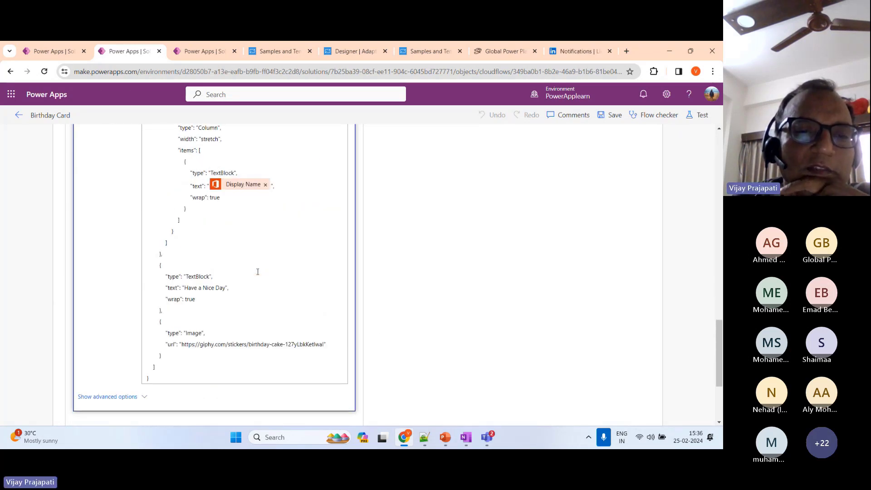
scroll(258, 271, up, 10)
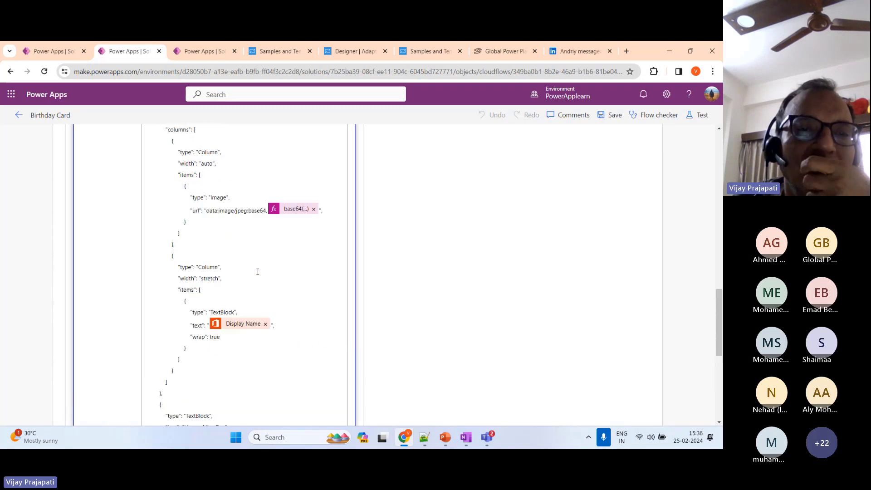
scroll(243, 305, down, 3)
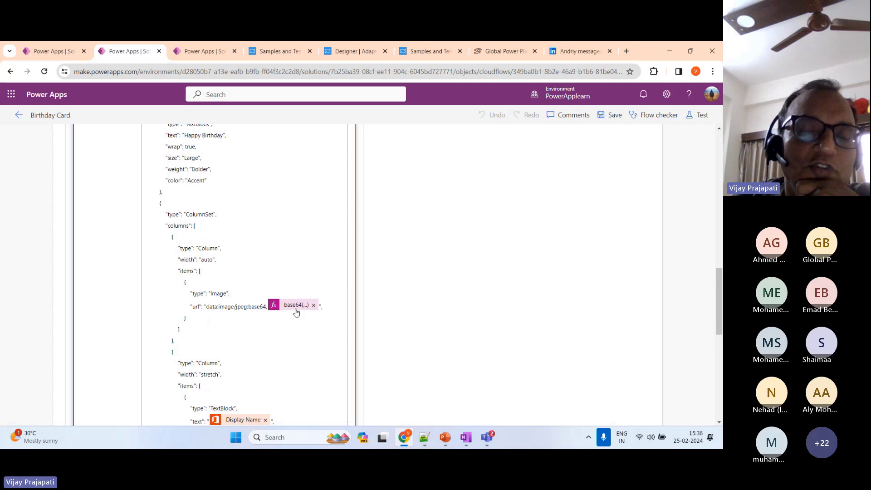
scroll(297, 312, down, 8)
scroll(296, 313, up, 15)
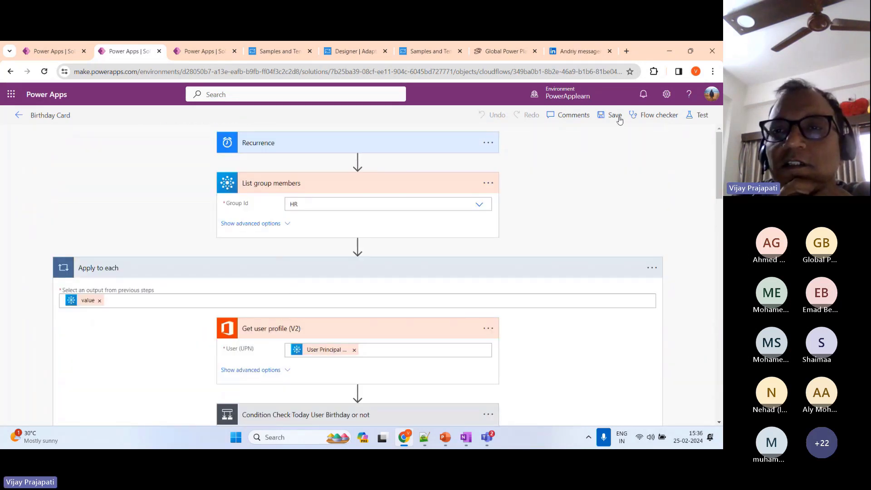
- Save the Birthday Card flow and run it as a manual test
click(614, 116)
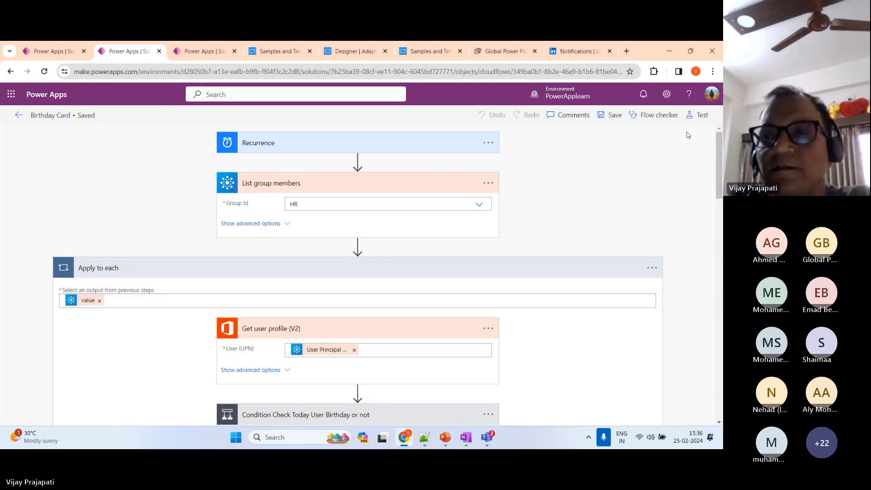
click(703, 117)
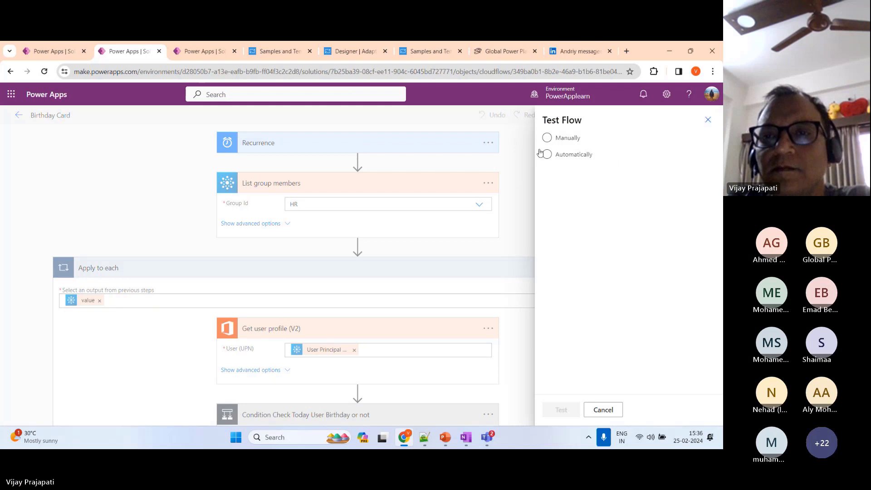
click(547, 138)
click(563, 410)
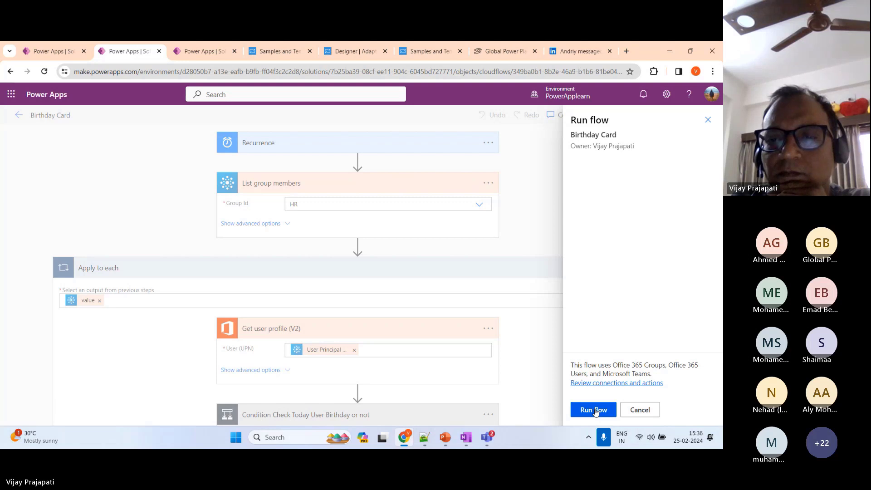
click(596, 410)
click(587, 406)
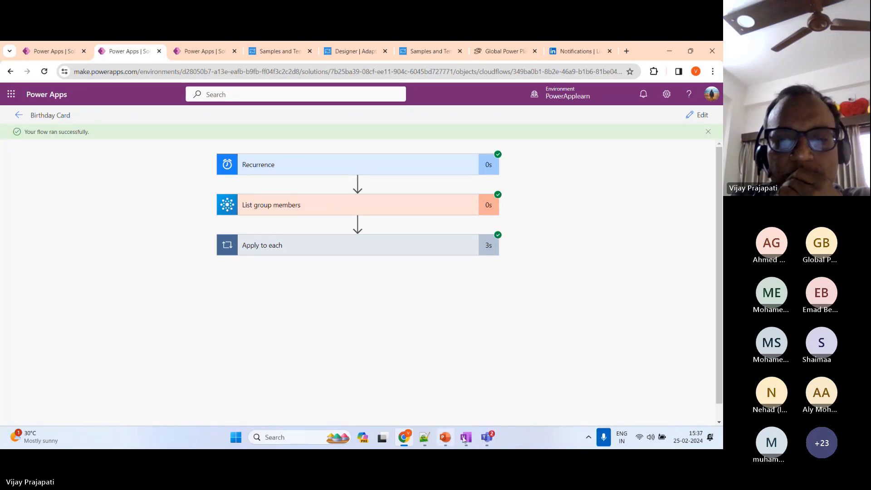
- Switch to Microsoft Teams and check the latest Happy Birthday card posted in the HR team's General channel
mouse_move(485, 440)
click(382, 324)
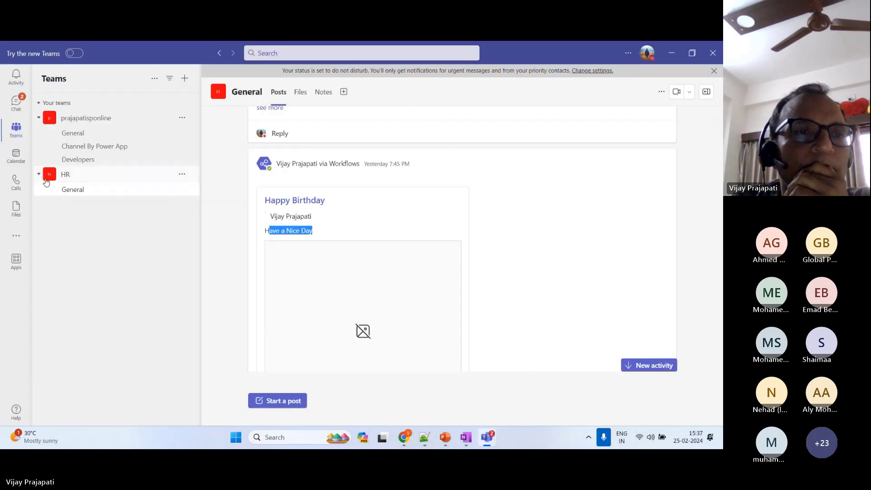
click(71, 175)
click(75, 179)
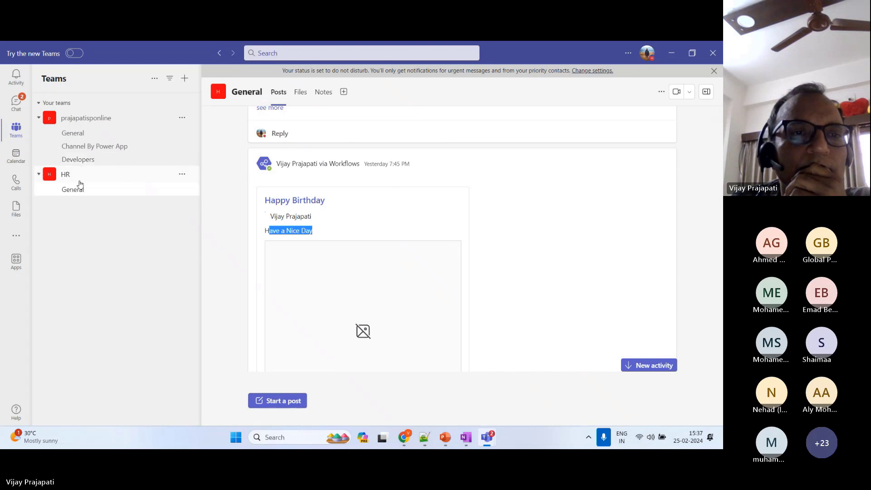
scroll(428, 228, down, 5)
scroll(462, 230, down, 2)
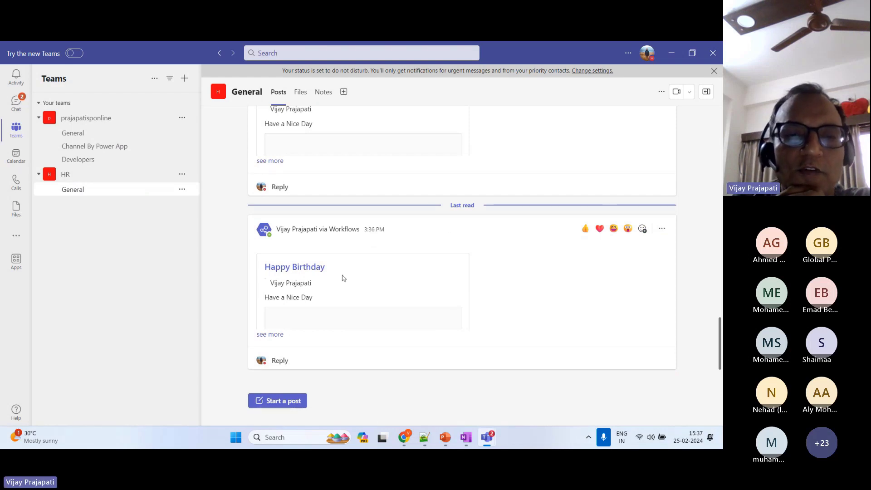
- Expand the latest Happy Birthday card in the General channel and compare it with the card posted before it
click(270, 335)
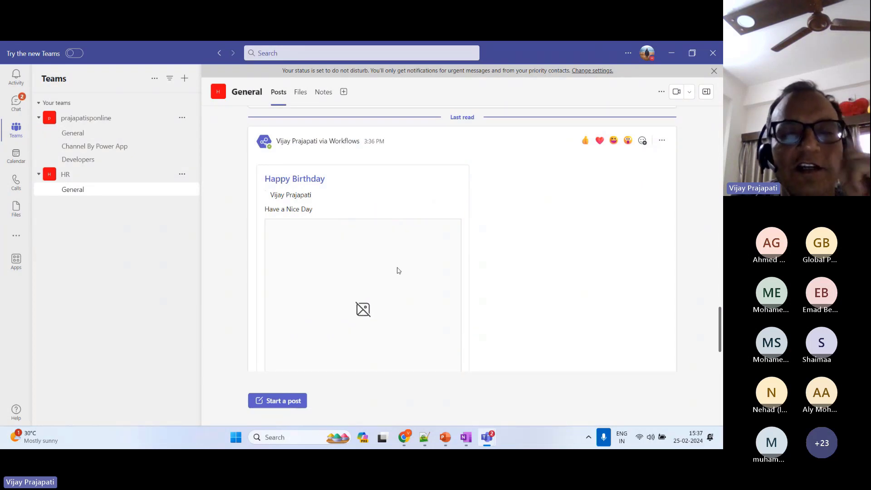
scroll(397, 270, up, 2)
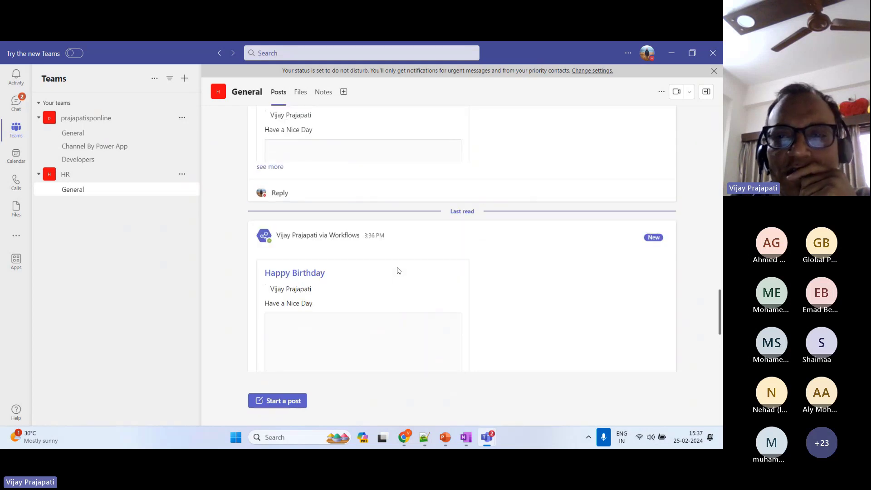
scroll(398, 270, down, 2)
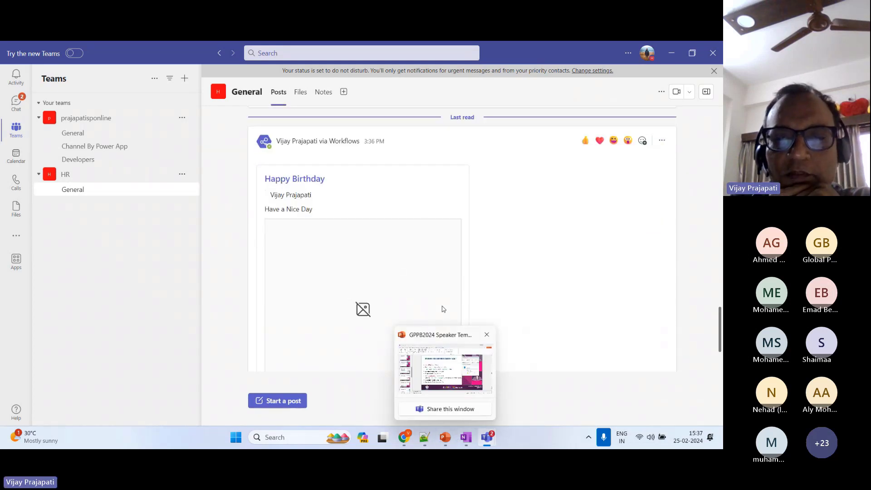
- Switch to the PowerPoint deck and review the birthday card business case slides 11 to 15, ending on the Any Questions? slide
click(448, 444)
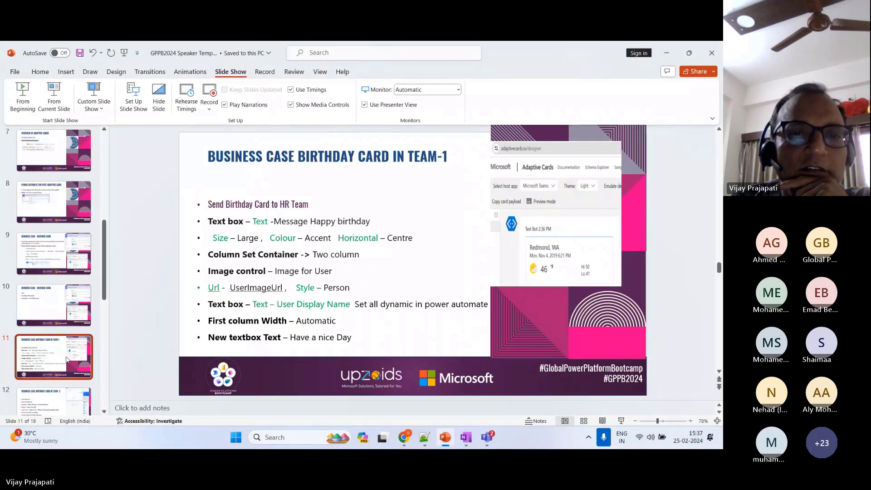
scroll(82, 307, down, 1)
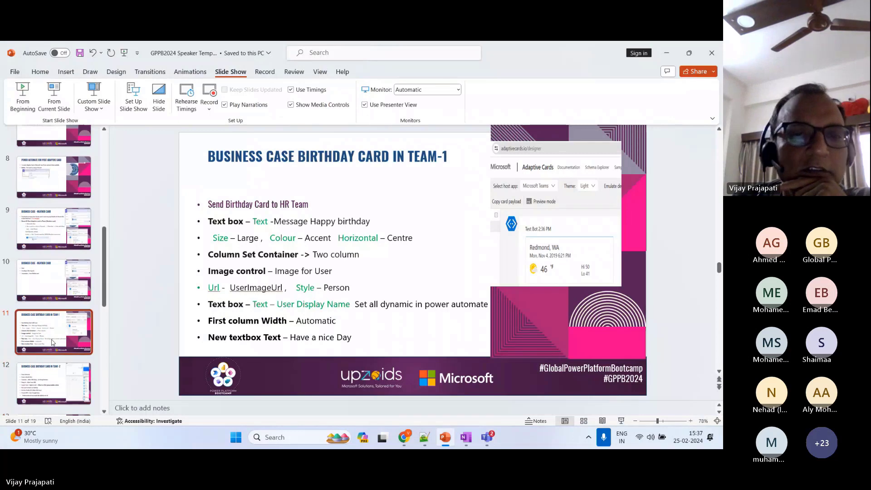
click(51, 388)
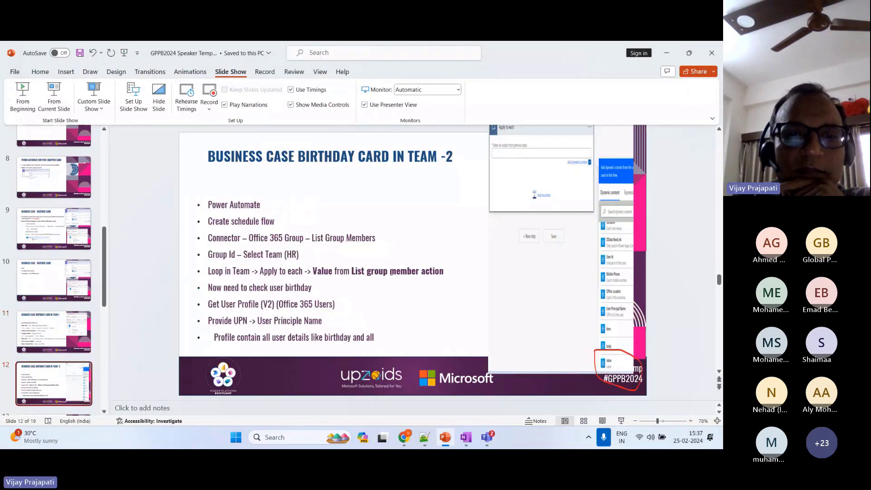
scroll(391, 272, down, 3)
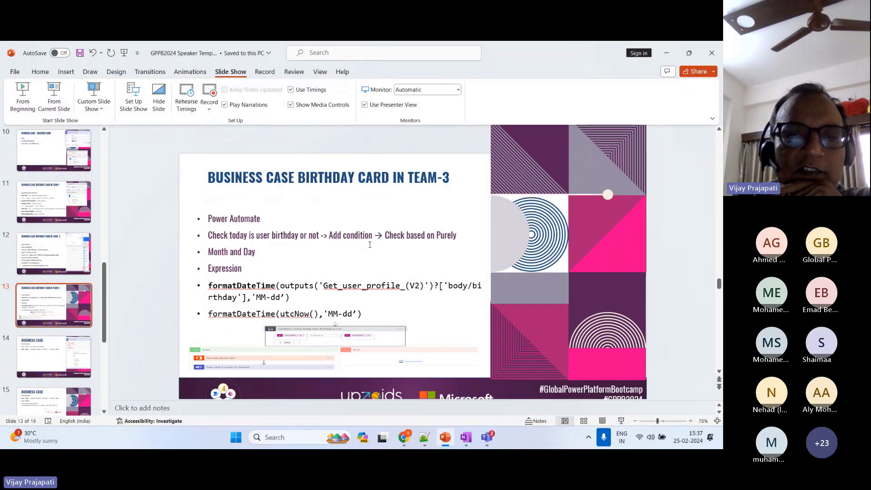
scroll(334, 237, down, 1)
click(58, 366)
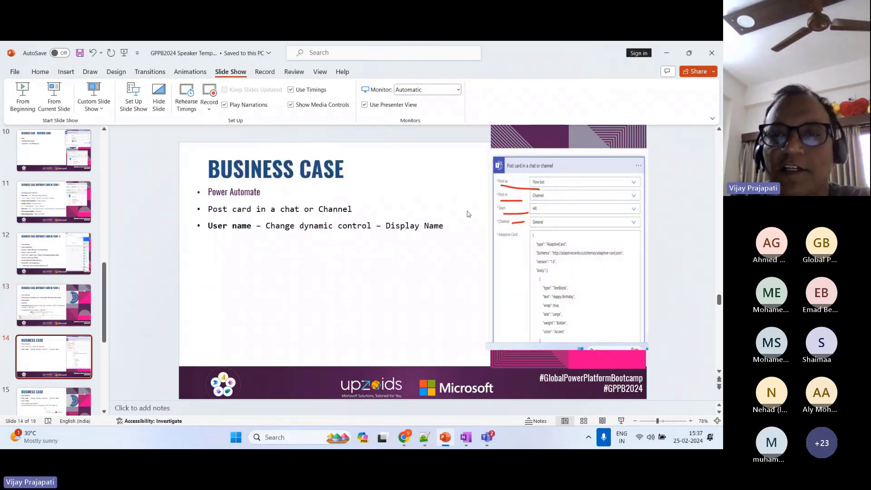
click(53, 402)
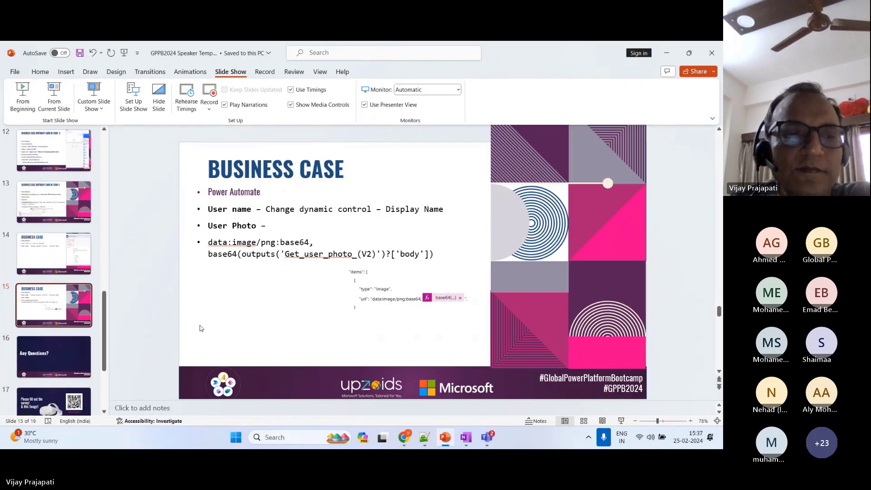
scroll(50, 318, down, 3)
click(50, 309)
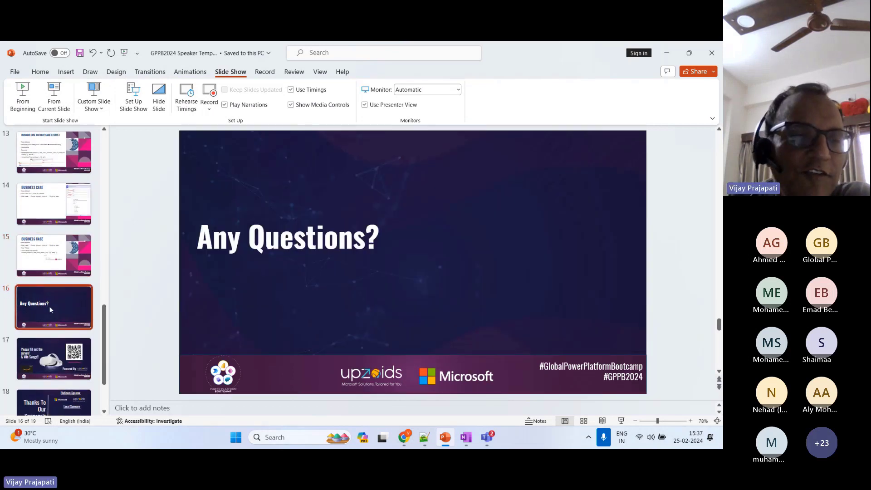